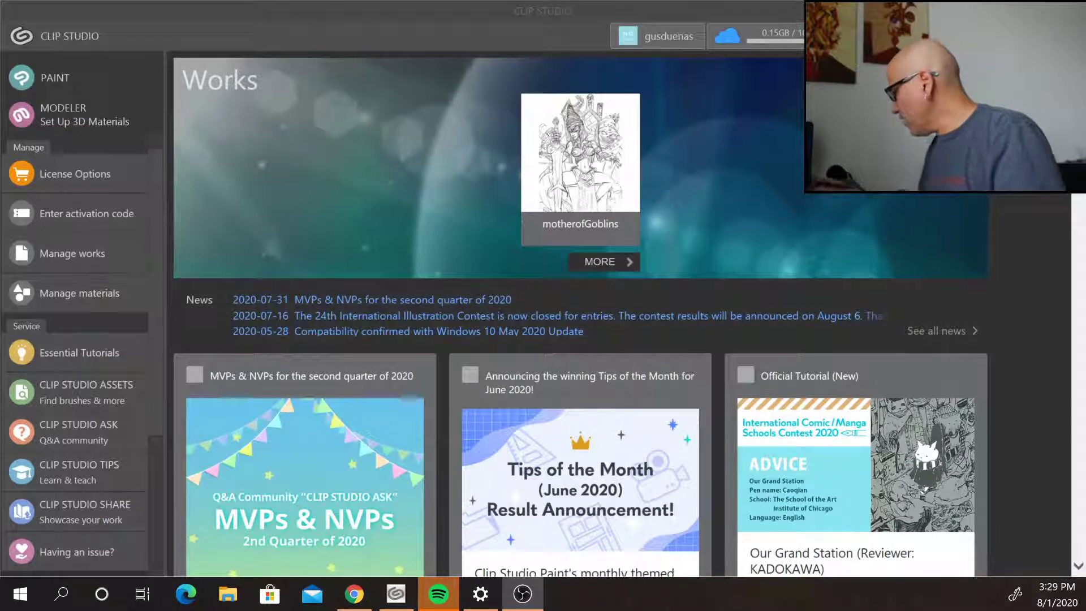
- Switch to Clip Studio Paint, choose the Real pencil, and create a new A4 color illustration at 300 dpi
left_click(73, 79)
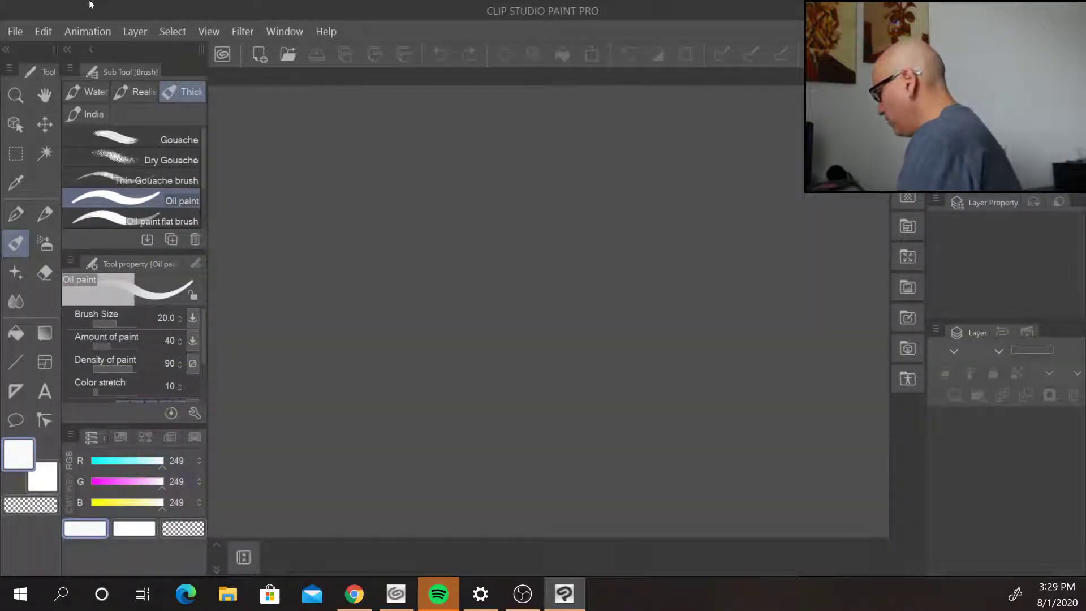
left_click(45, 213)
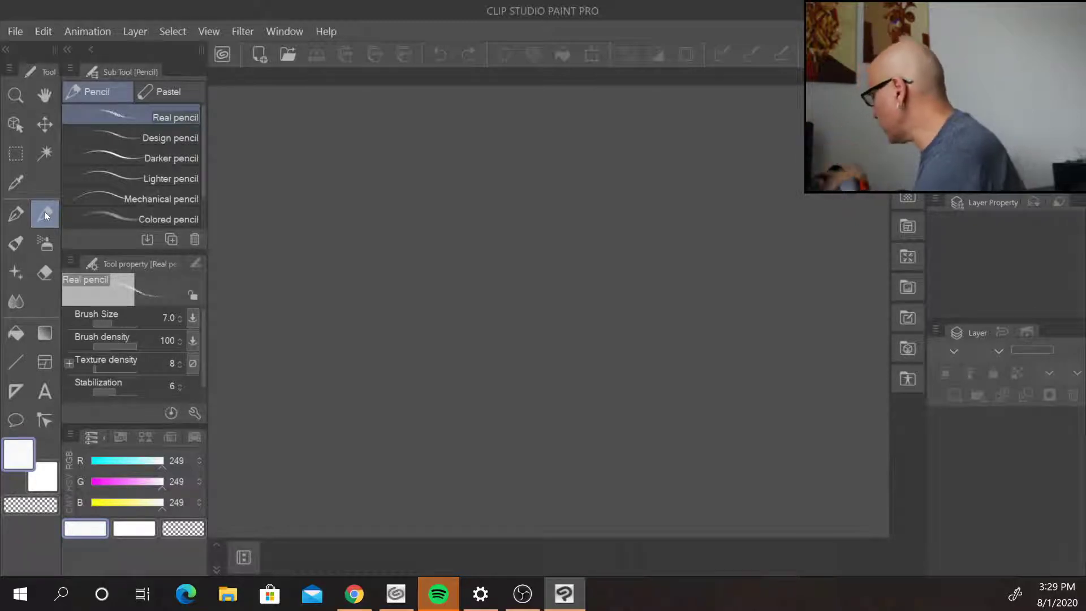
left_click(15, 32)
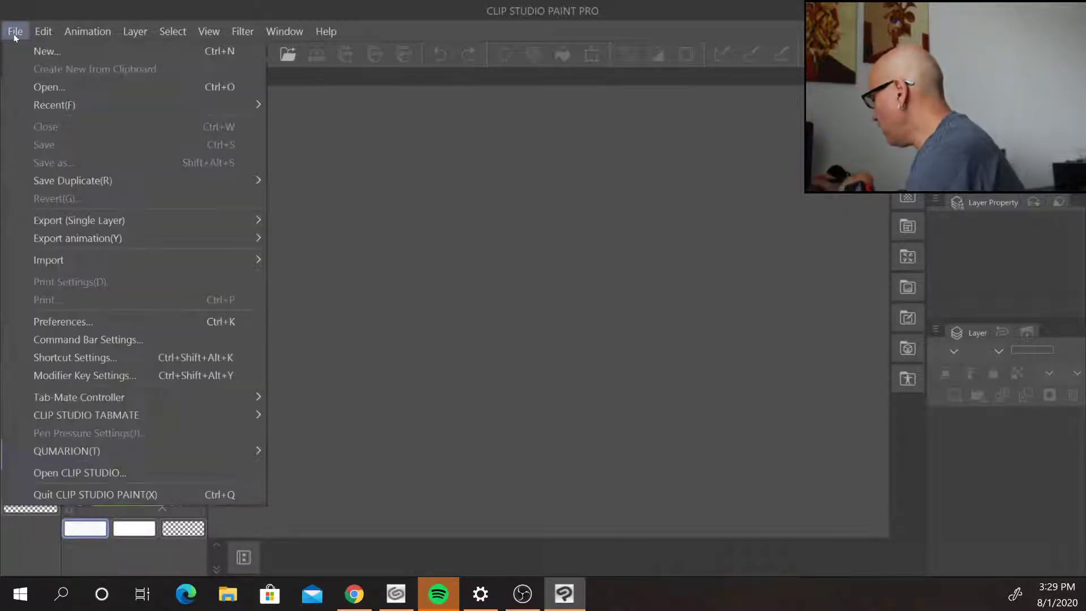
left_click(70, 52)
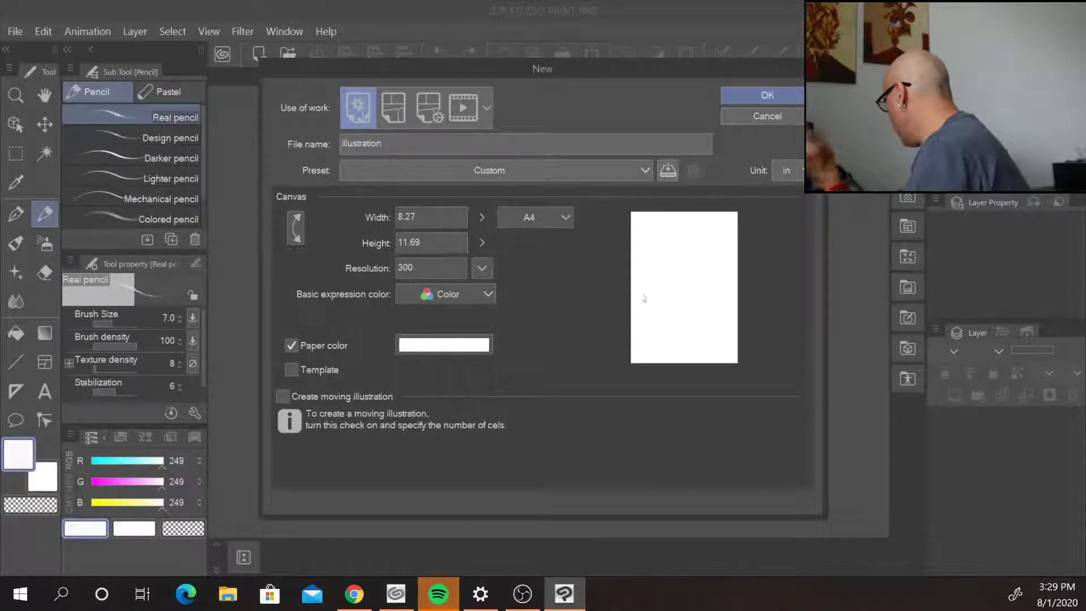
left_click(782, 93)
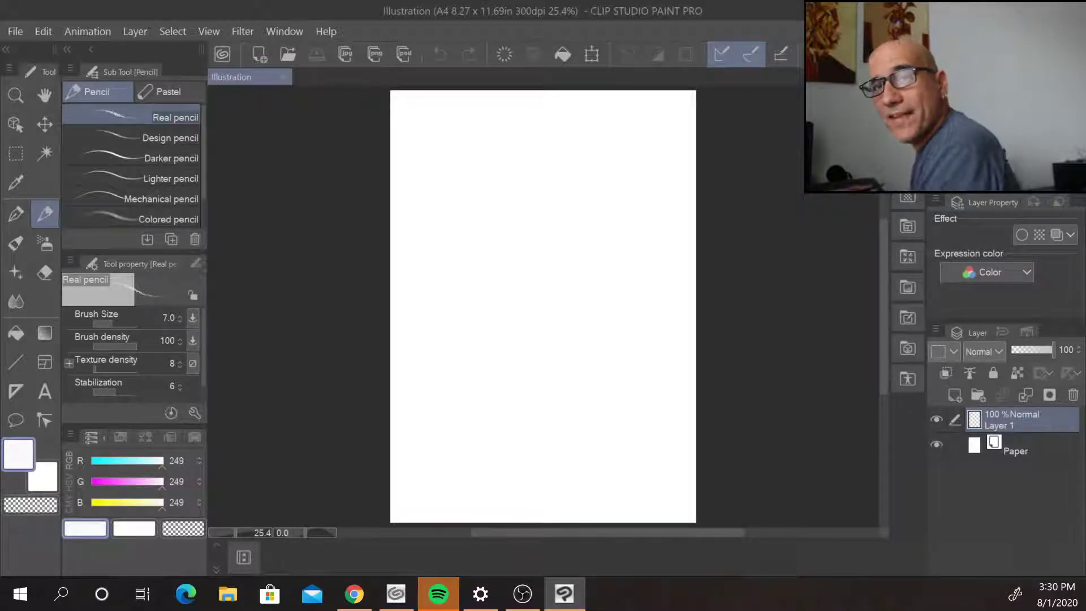
- Set the drawing color to black and sketch a tilted oval head with a neck line in the canvas's upper half
left_click_drag(523, 160, 535, 148)
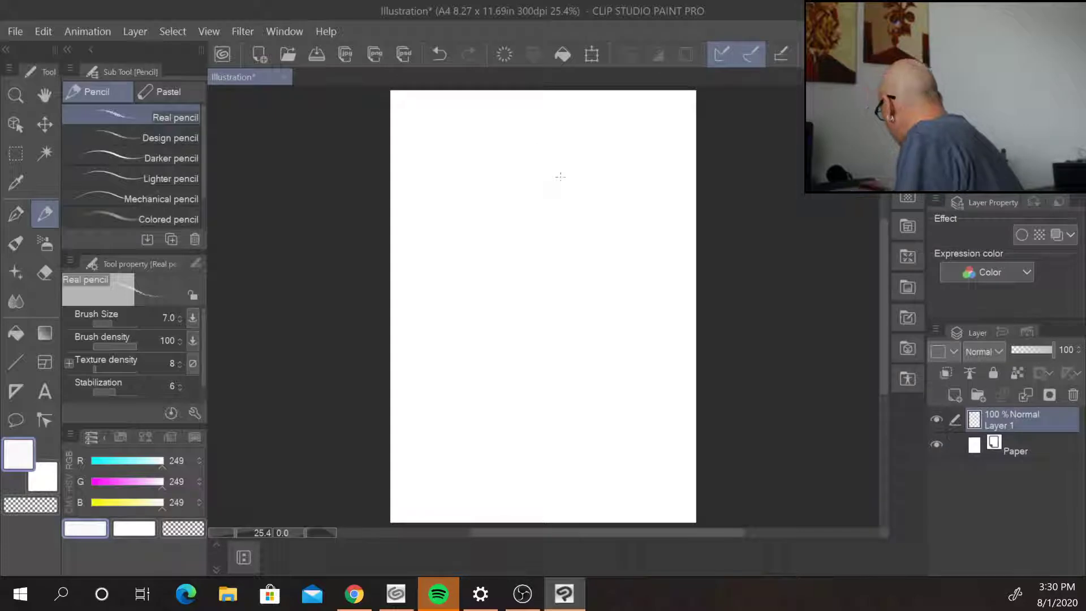
key("d")
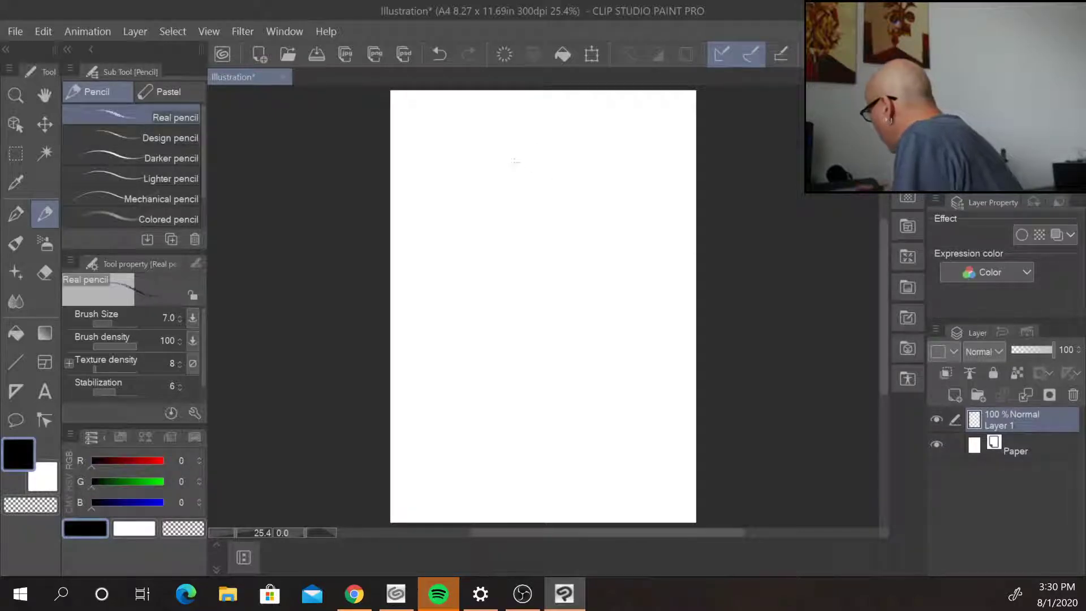
left_click_drag(560, 215, 528, 247)
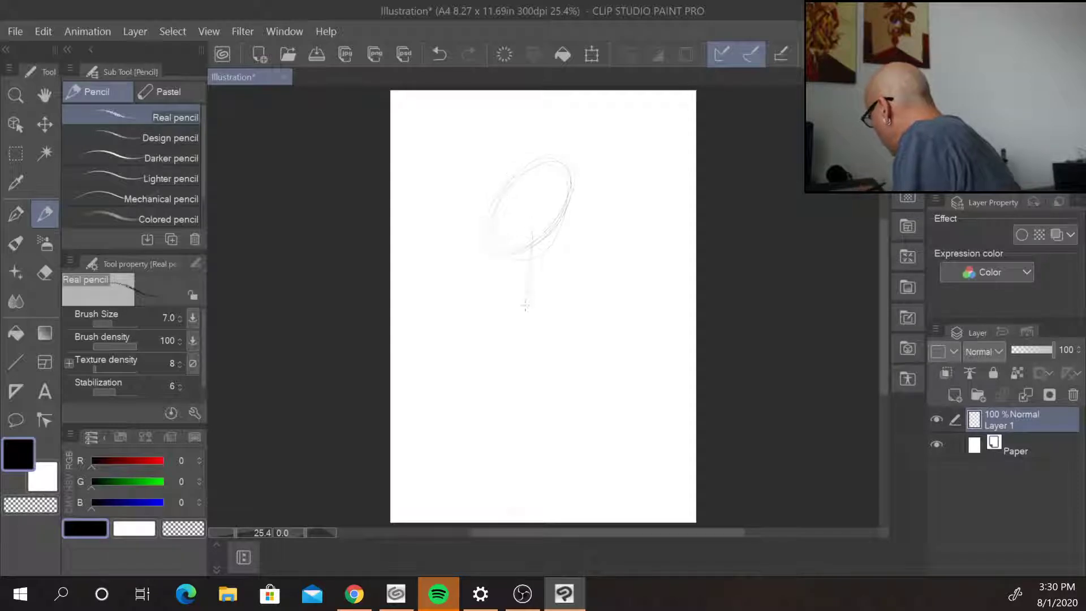
- Rough in light construction lines for the shoulders, ribcage and pelvis below the head
left_click_drag(478, 292, 591, 287)
left_click_drag(498, 375, 574, 372)
mouse_move(511, 413)
left_mouse_down()
mouse_move(496, 433)
mouse_move(571, 409)
left_mouse_up()
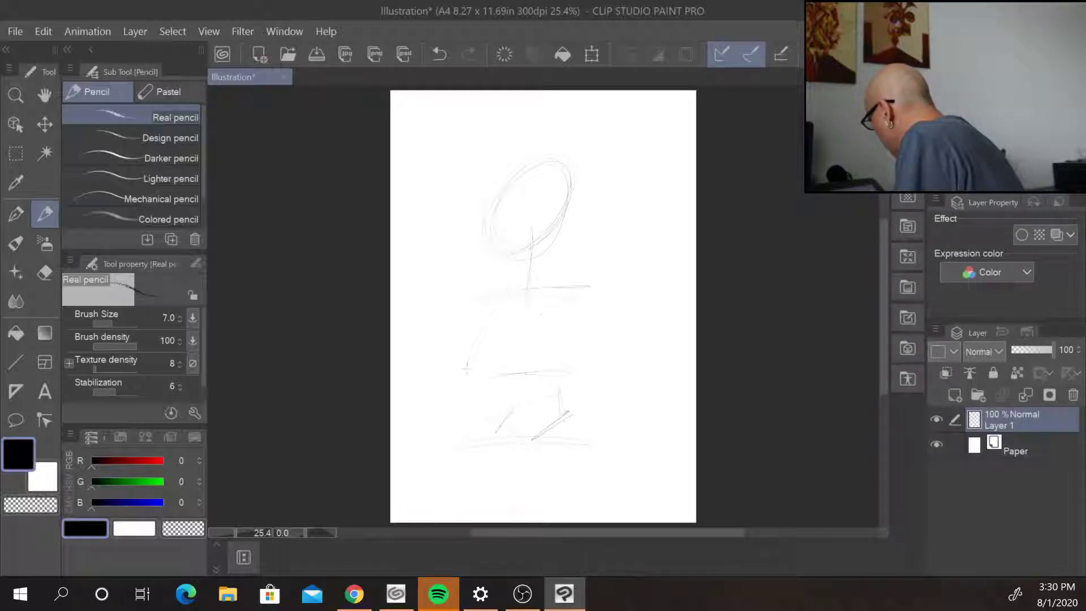
left_click_drag(565, 338, 568, 363)
left_click_drag(502, 375, 560, 356)
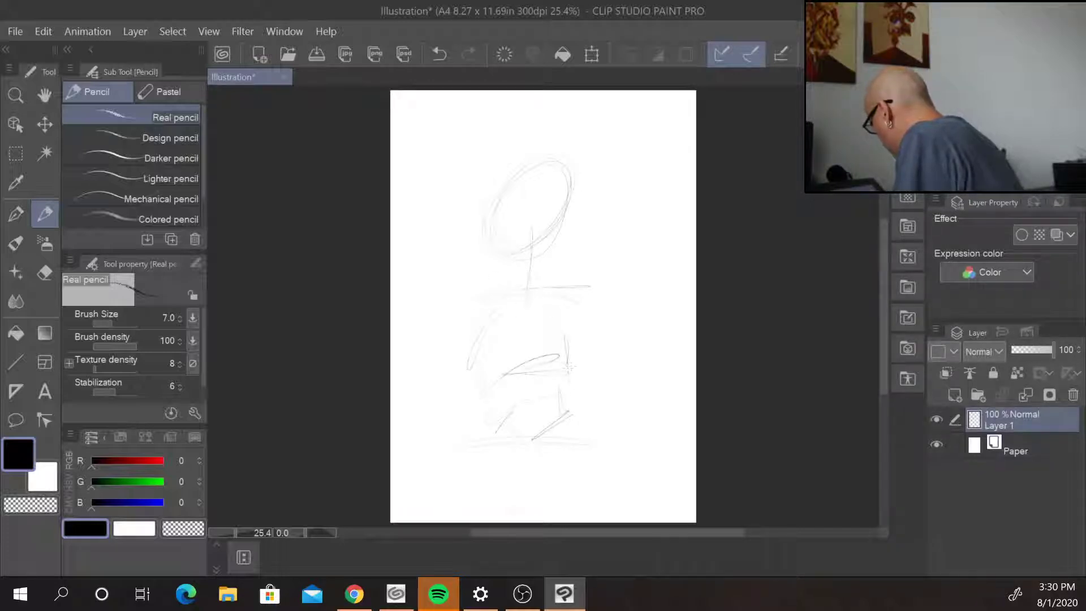
left_click_drag(487, 303, 526, 310)
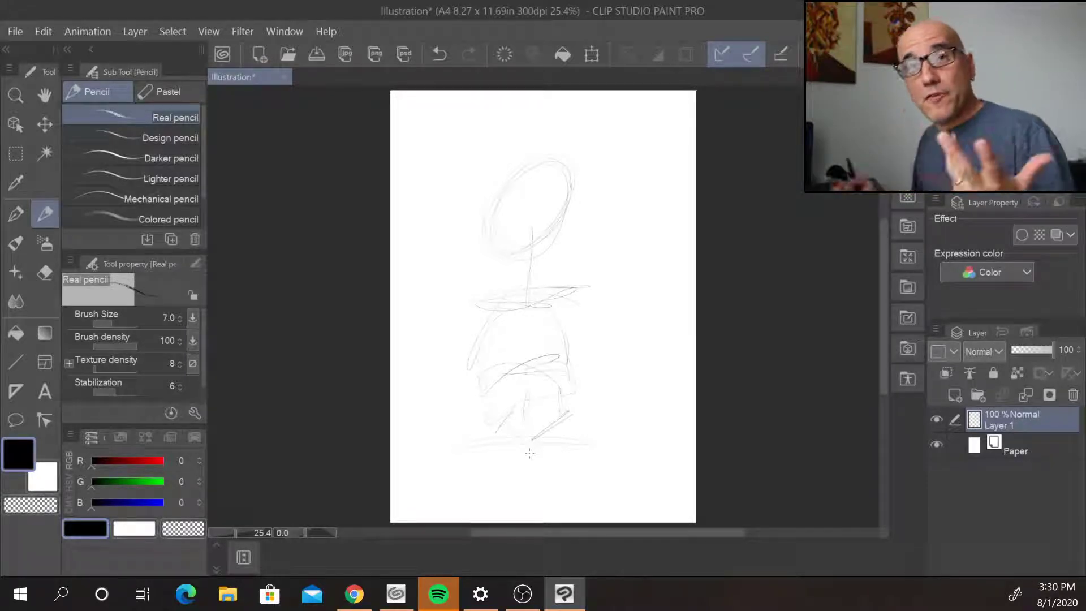
- Reinforce the shoulder curve and sketch the V-shaped waist and lower edges of the pelvis
mouse_move(516, 311)
left_mouse_down()
mouse_move(574, 295)
mouse_move(492, 312)
left_mouse_up()
left_click_drag(542, 436, 512, 442)
left_click_drag(577, 413, 517, 444)
mouse_move(478, 410)
left_mouse_down()
mouse_move(523, 444)
mouse_move(506, 427)
left_mouse_up()
left_click_drag(476, 425, 484, 433)
left_click_drag(566, 457, 511, 486)
left_click_drag(577, 440, 509, 484)
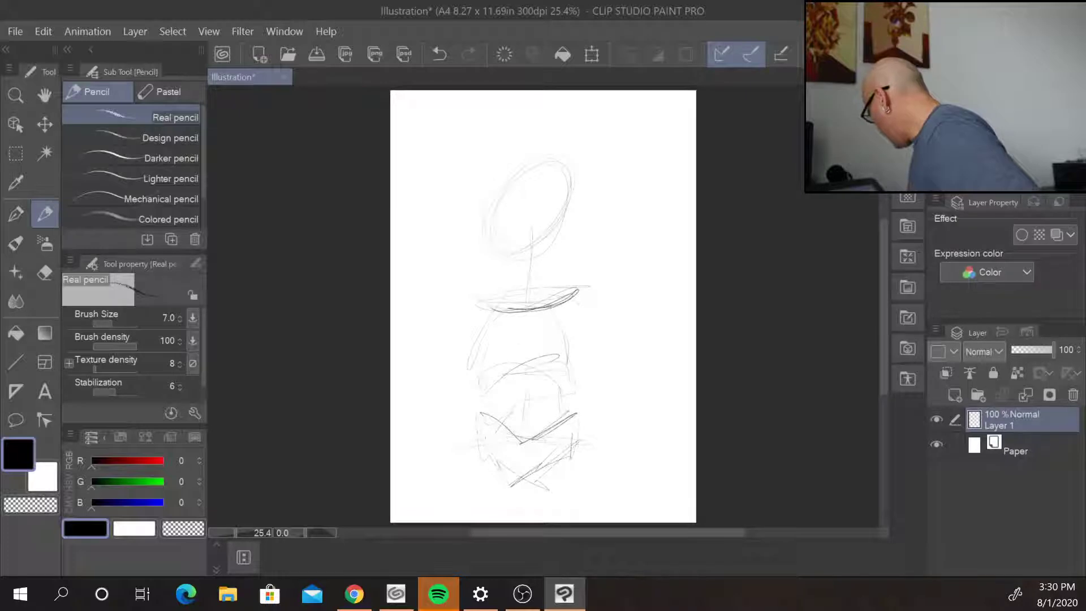
- Define the pelvis sides and lower edge, and mark the hip joints on both sides
left_click_drag(566, 429, 557, 461)
left_click_drag(565, 435, 552, 468)
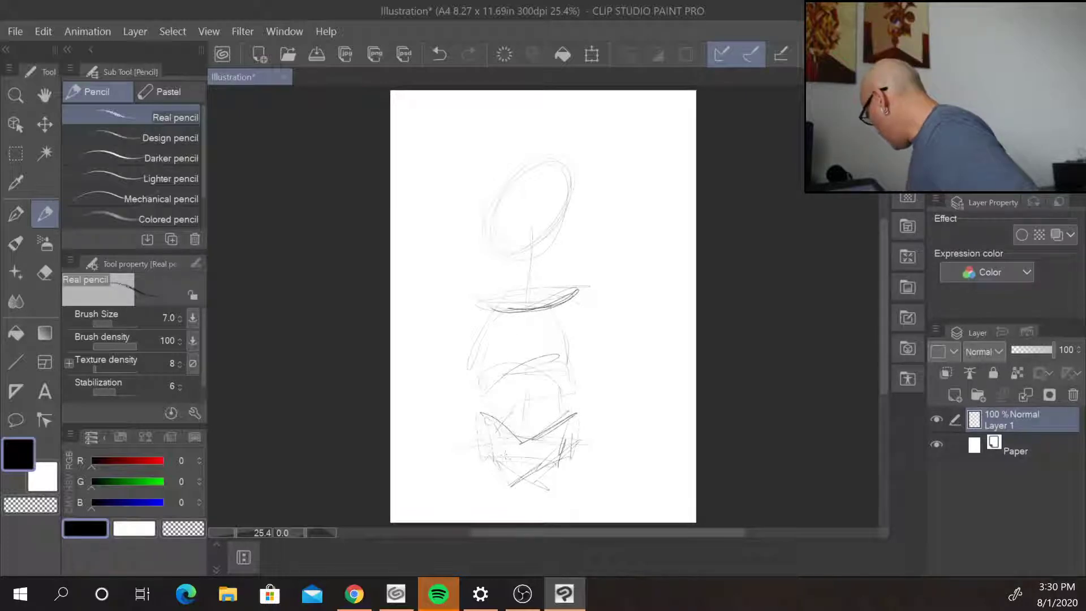
left_click_drag(459, 463, 484, 465)
left_click_drag(560, 465, 596, 473)
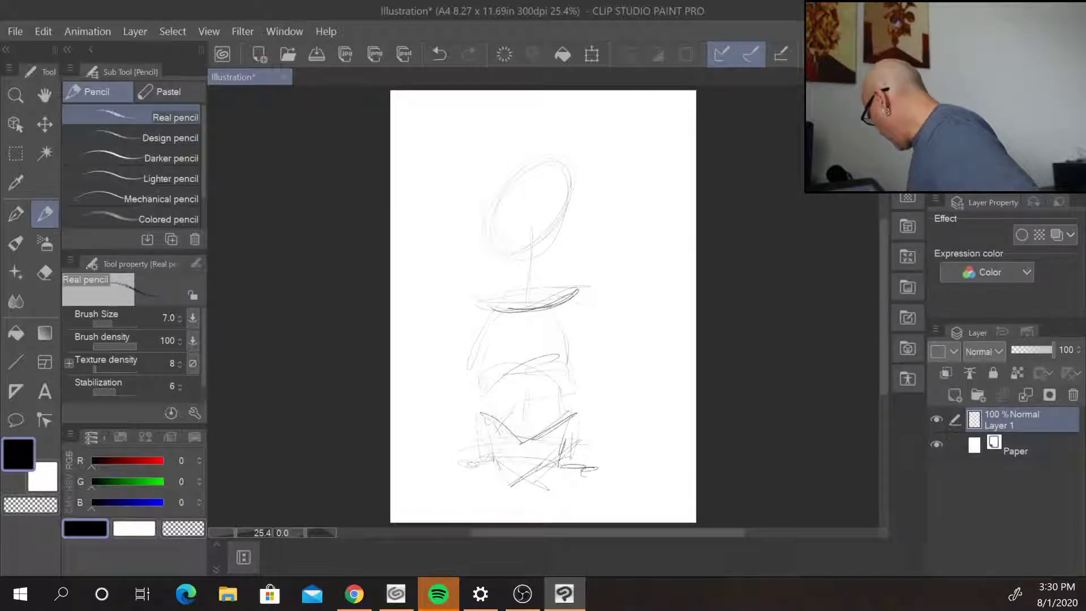
left_click_drag(503, 474, 564, 455)
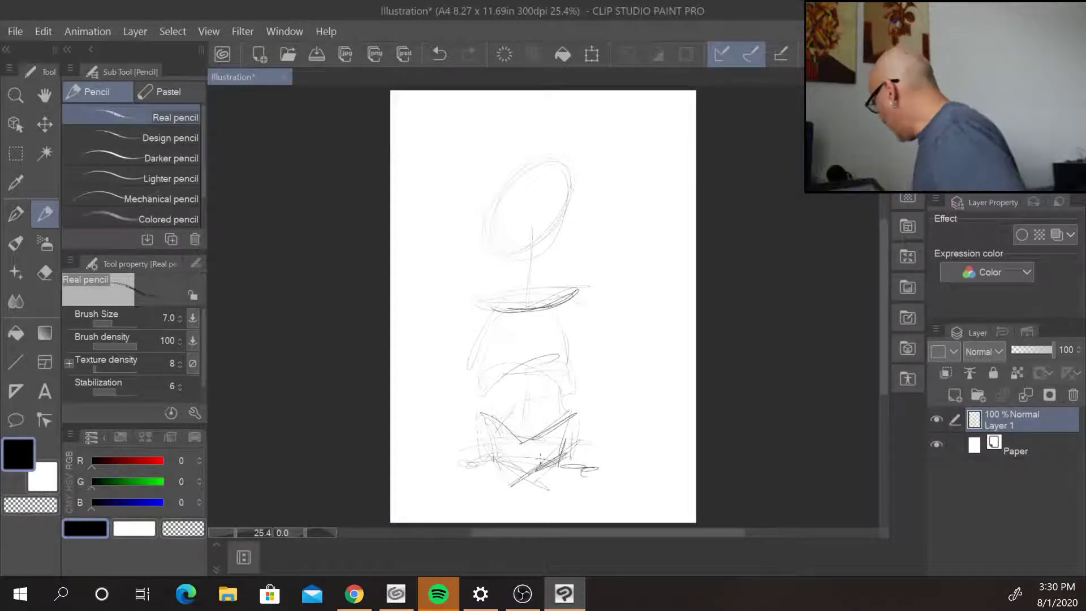
- Mark the shoulder joints, strengthen the collar line, and outline the ribcage with darker curved sides and a bottom arch
mouse_move(507, 309)
left_mouse_down()
mouse_move(560, 304)
mouse_move(512, 311)
left_mouse_up()
left_click_drag(481, 301, 485, 305)
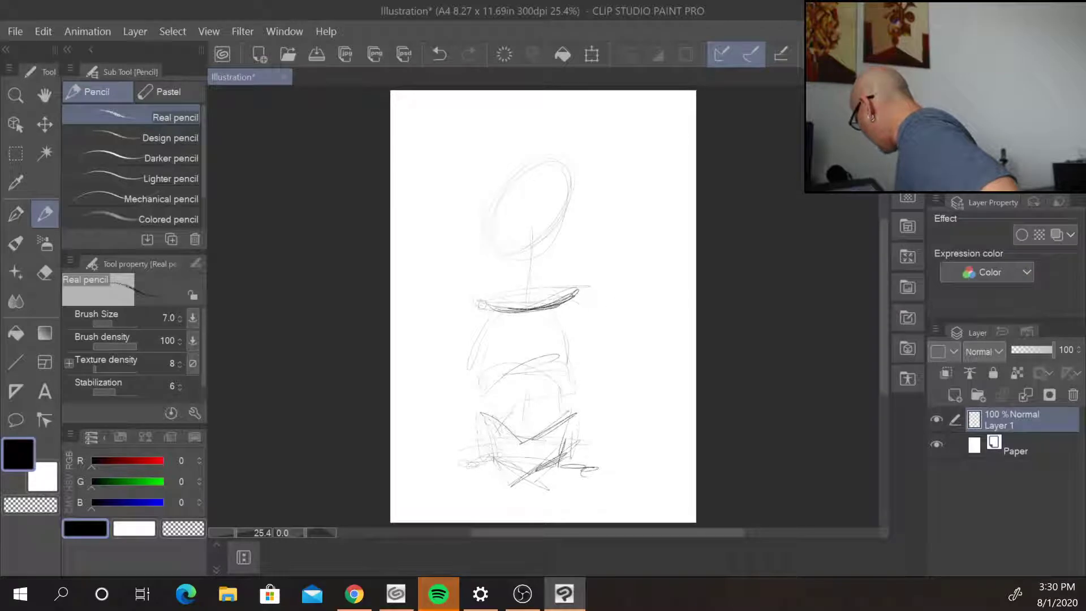
left_click_drag(572, 301, 578, 305)
left_click_drag(567, 346, 573, 390)
mouse_move(475, 400)
left_mouse_down()
mouse_move(532, 369)
mouse_move(577, 396)
left_mouse_up()
left_click_drag(557, 303, 577, 395)
left_click_drag(555, 312, 573, 388)
mouse_move(480, 309)
left_mouse_down()
mouse_move(474, 338)
mouse_move(522, 342)
mouse_move(584, 313)
mouse_move(571, 321)
mouse_move(568, 292)
left_mouse_up()
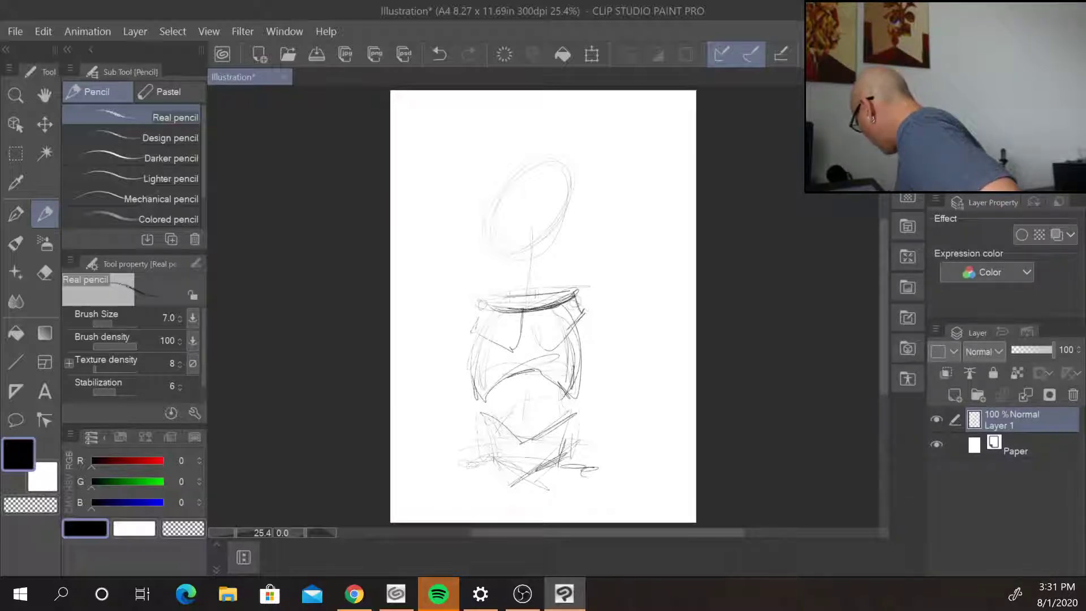
- Sketch a rounder skull over the head oval and add an angular jaw below it
left_click_drag(489, 214, 581, 181)
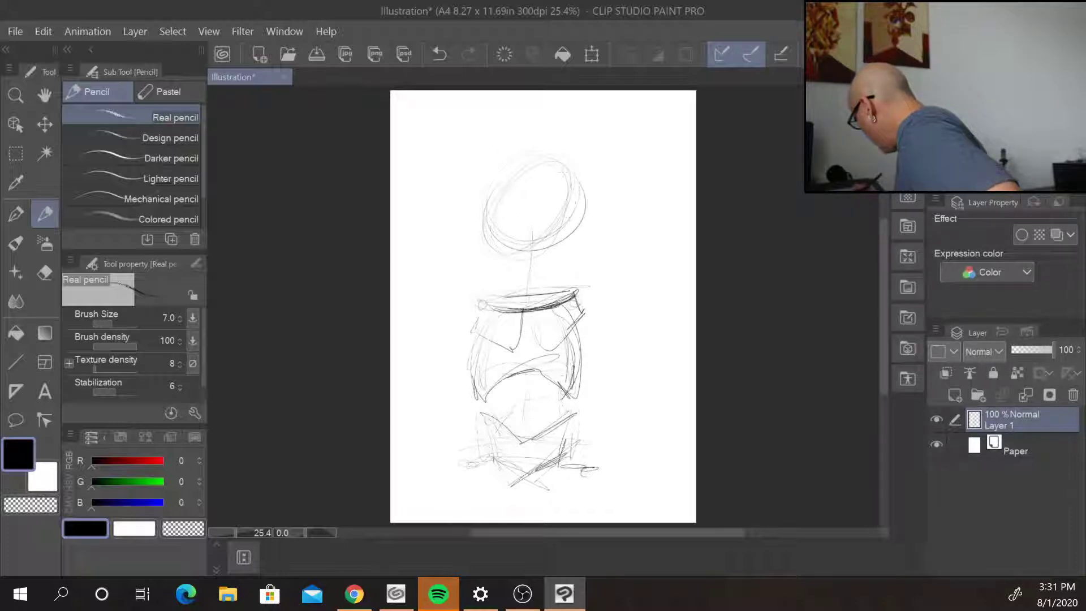
left_click_drag(486, 268, 581, 228)
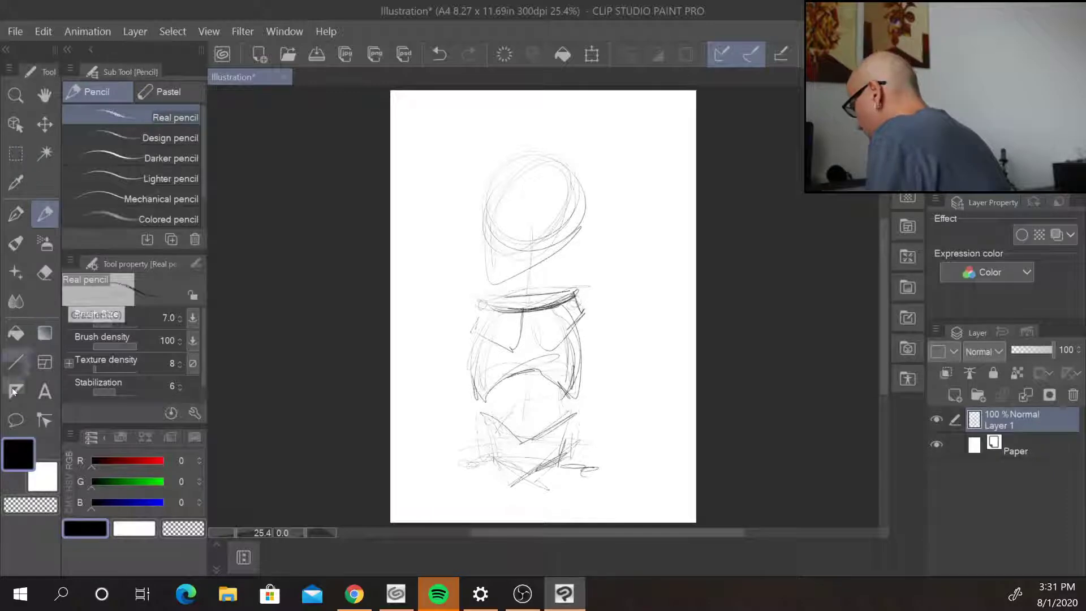
- Select the head sketch with the Lasso, enlarge and reposition it above the shoulders, and clear the selection
left_click(16, 420)
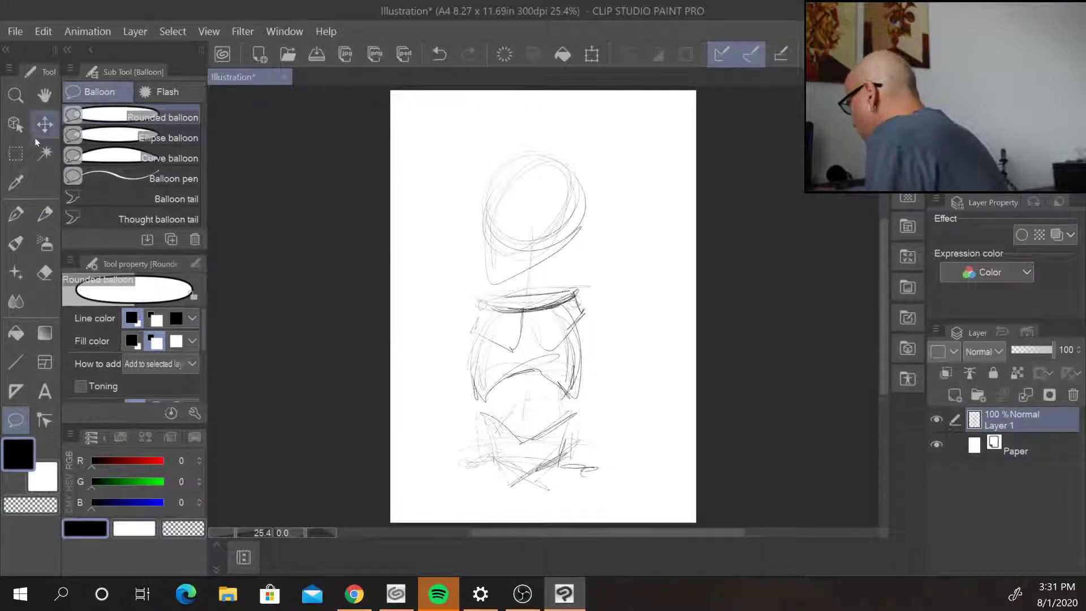
left_click(17, 154)
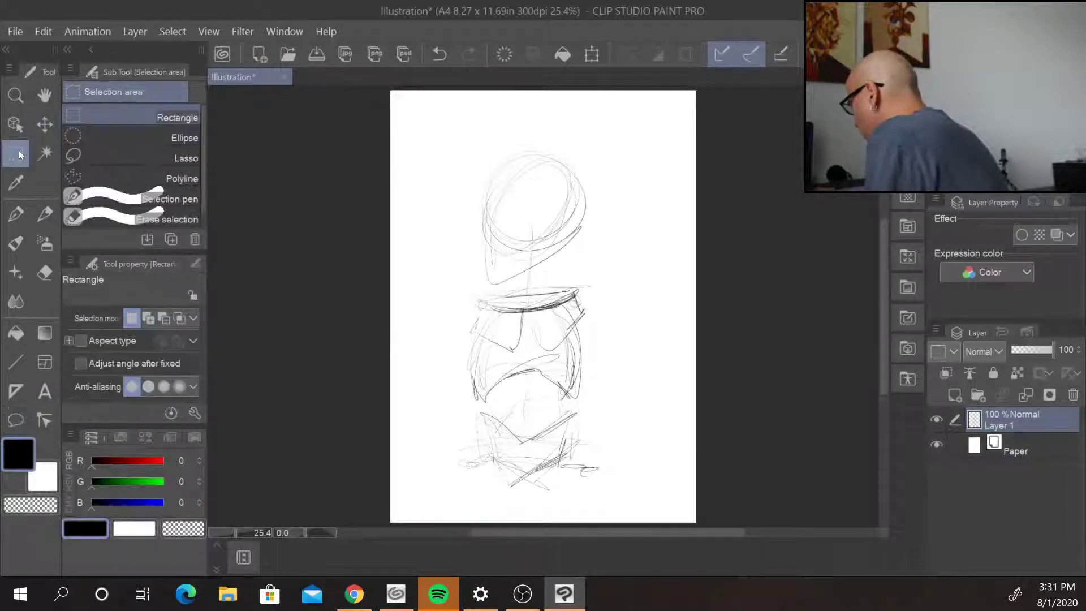
left_click(168, 155)
mouse_move(501, 134)
left_mouse_down()
mouse_move(469, 274)
mouse_move(486, 288)
mouse_move(587, 262)
mouse_move(631, 178)
mouse_move(566, 125)
mouse_move(500, 132)
left_mouse_up()
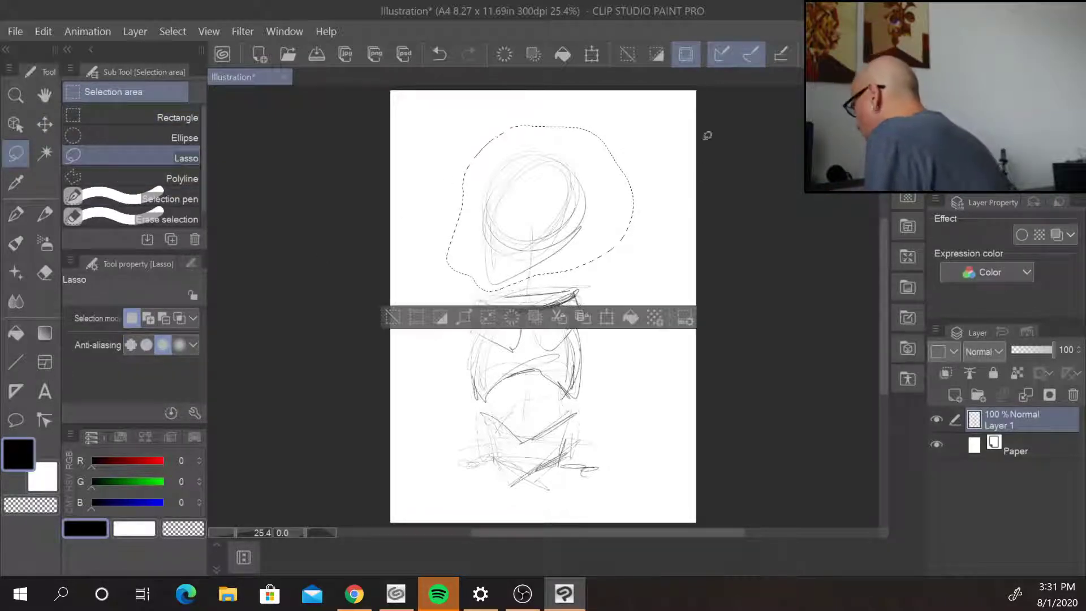
left_click(46, 121)
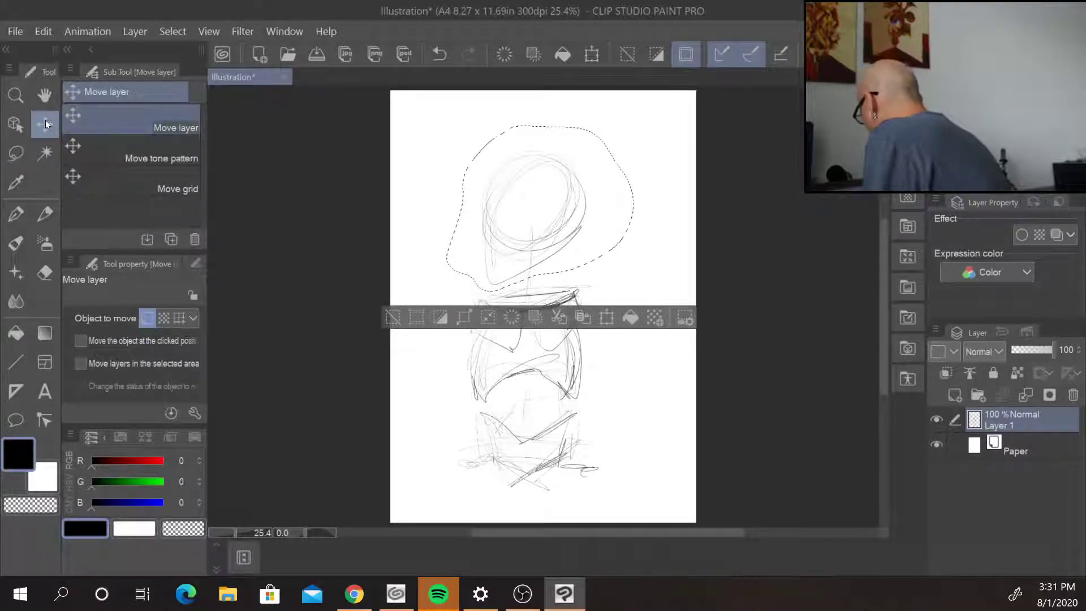
left_click(607, 316)
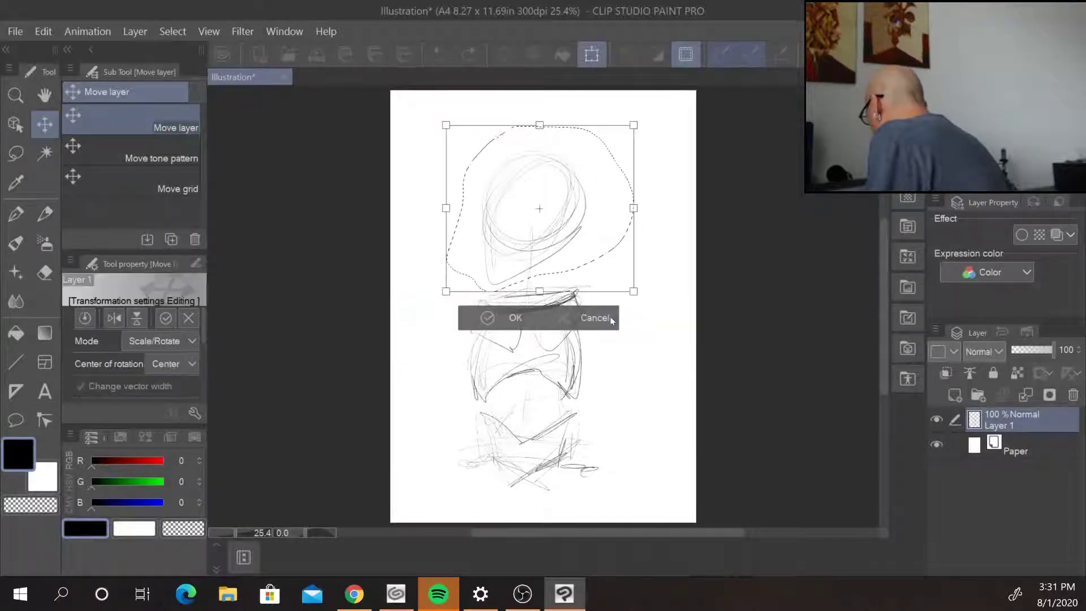
left_click_drag(634, 124, 677, 90)
left_click_drag(676, 291, 687, 301)
left_click_drag(601, 210, 580, 221)
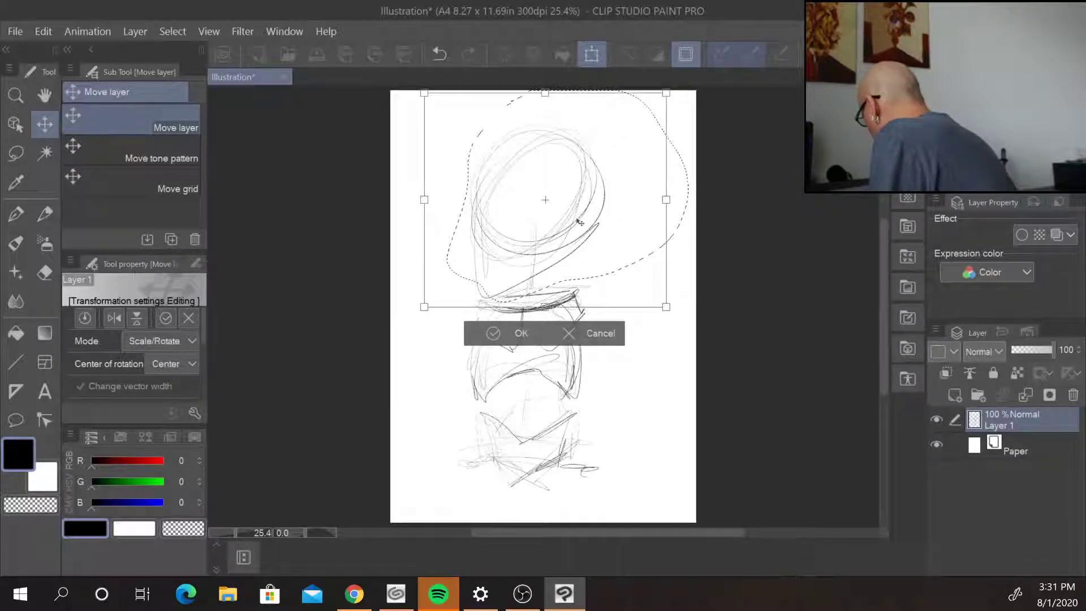
left_click_drag(666, 307, 677, 313)
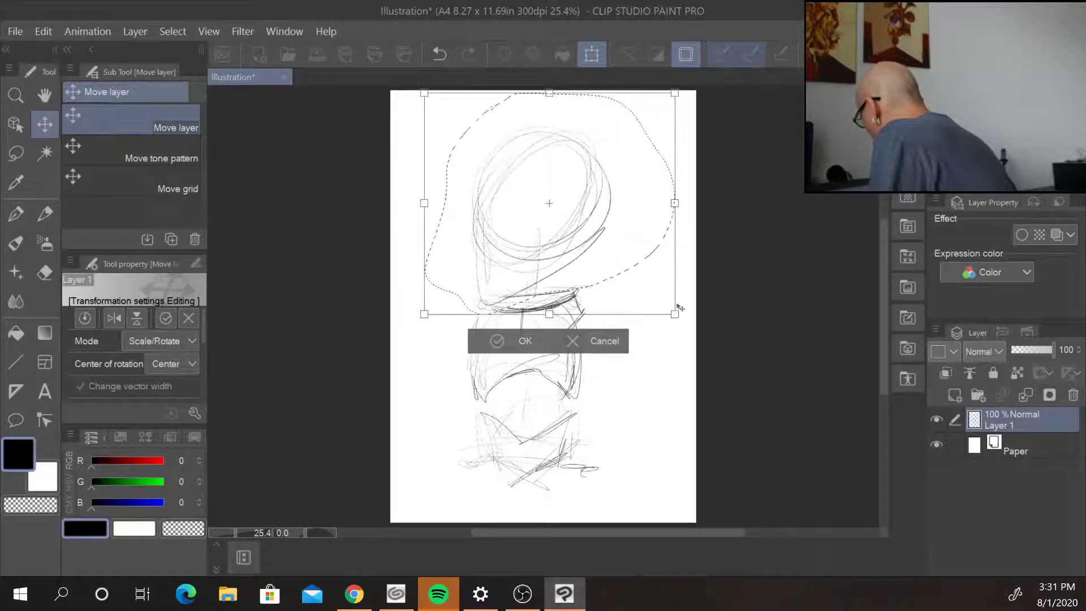
left_click_drag(573, 245, 567, 241)
left_click(507, 330)
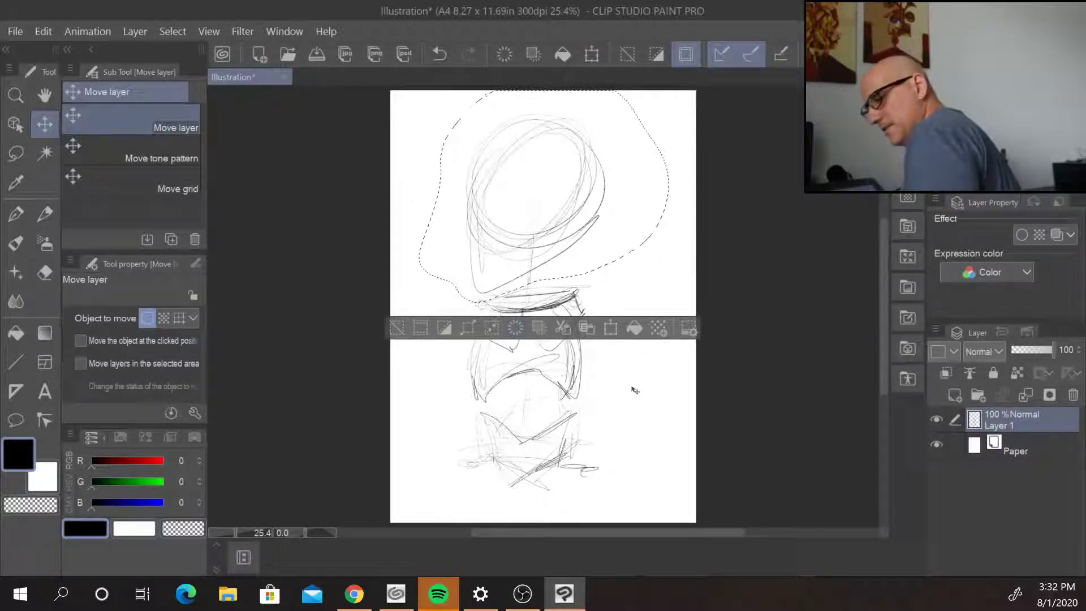
key("ctrl+d")
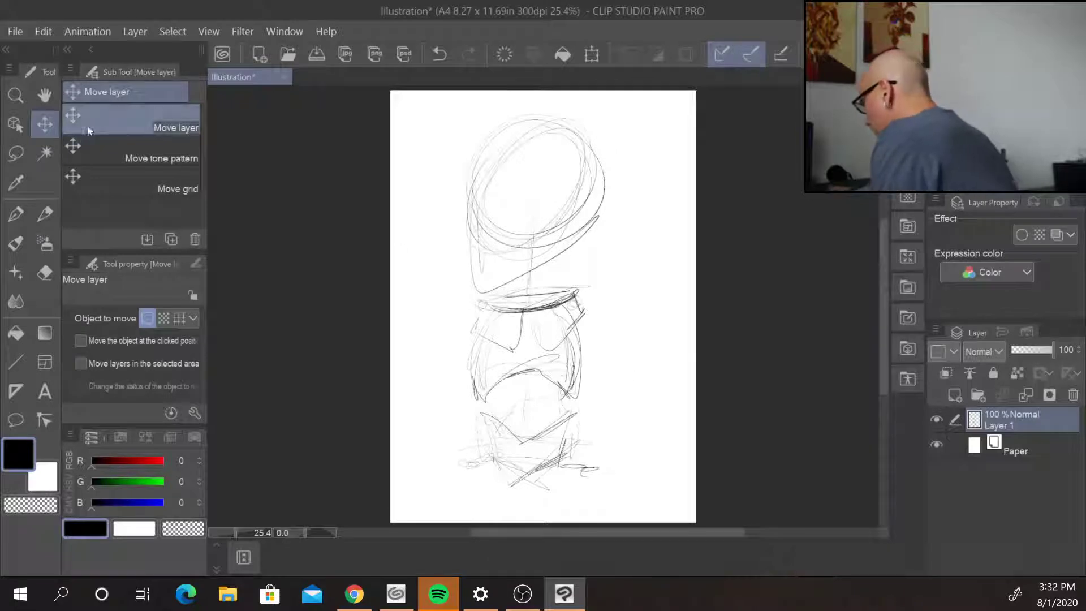
- Pencil a wider shoulder line and both upper arms with circles marking the shoulder and elbow joints
left_click(45, 213)
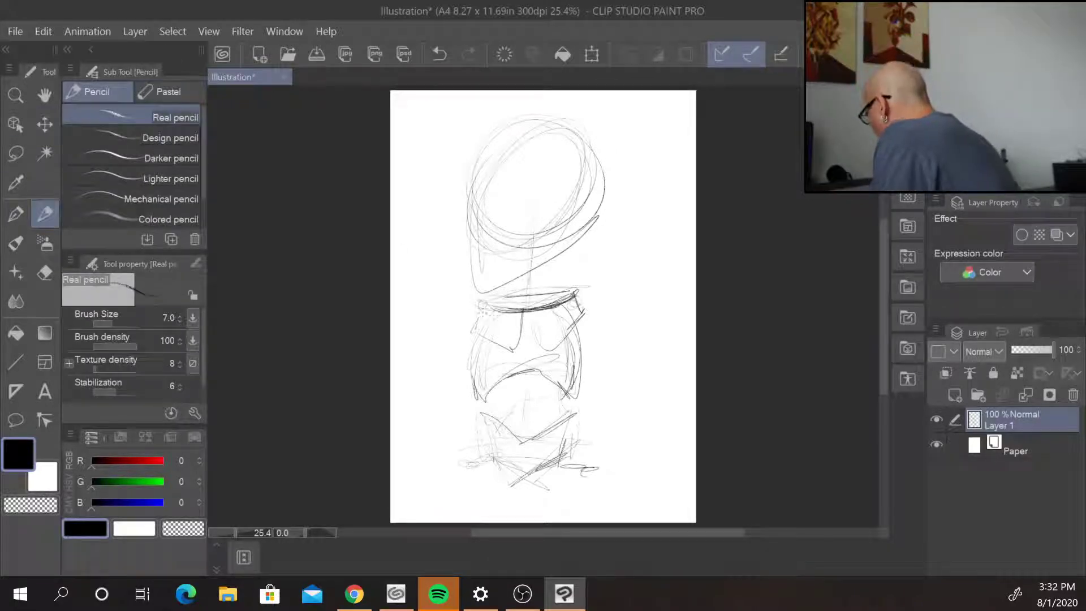
mouse_move(469, 312)
left_mouse_down()
mouse_move(591, 309)
mouse_move(551, 311)
left_mouse_up()
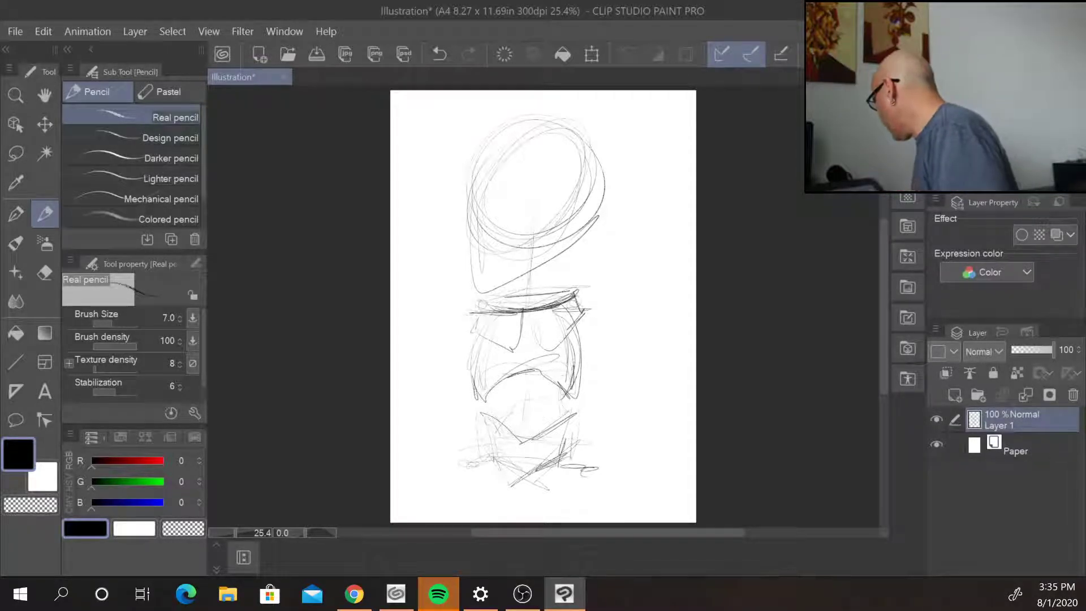
mouse_move(517, 312)
left_mouse_down()
mouse_move(610, 305)
mouse_move(459, 312)
mouse_move(430, 395)
left_mouse_up()
left_click_drag(605, 327, 616, 404)
left_click_drag(446, 355, 435, 395)
mouse_move(619, 381)
left_mouse_down()
mouse_move(611, 391)
mouse_move(622, 384)
left_mouse_up()
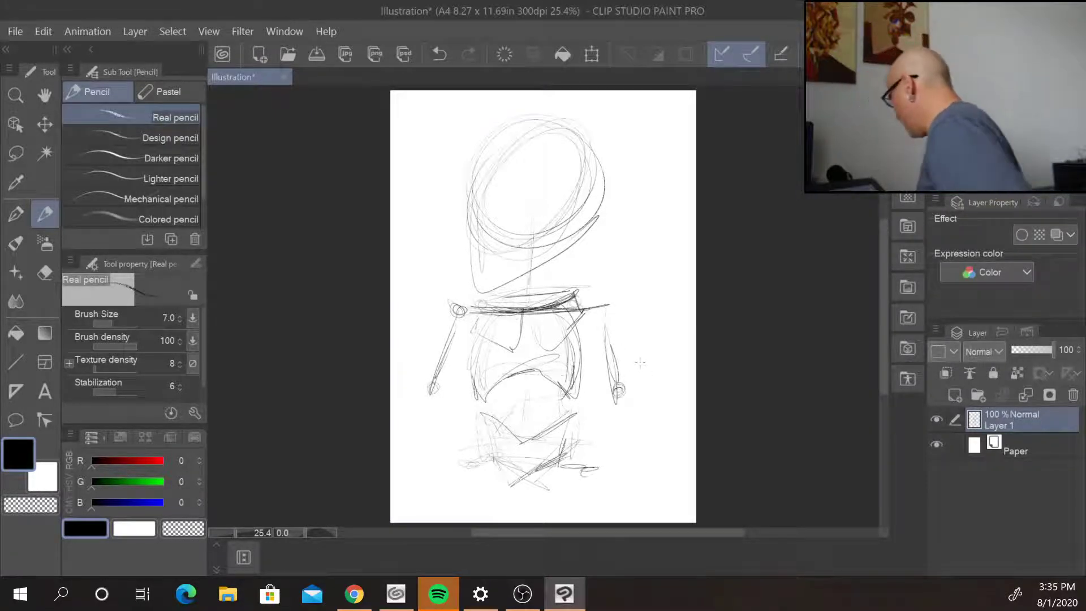
- Outline a blocky shoulder mass tapering to the elbow on the figure's viewer-left arm, and connect it toward the neck
mouse_move(434, 387)
left_mouse_down()
mouse_move(414, 305)
mouse_move(418, 313)
mouse_move(451, 255)
mouse_move(415, 320)
left_mouse_up()
left_click_drag(449, 256, 465, 321)
left_click_drag(404, 271, 409, 299)
left_click_drag(417, 312, 459, 316)
mouse_move(454, 259)
left_mouse_down()
mouse_move(495, 246)
mouse_move(481, 252)
left_mouse_up()
left_click_drag(448, 266, 476, 259)
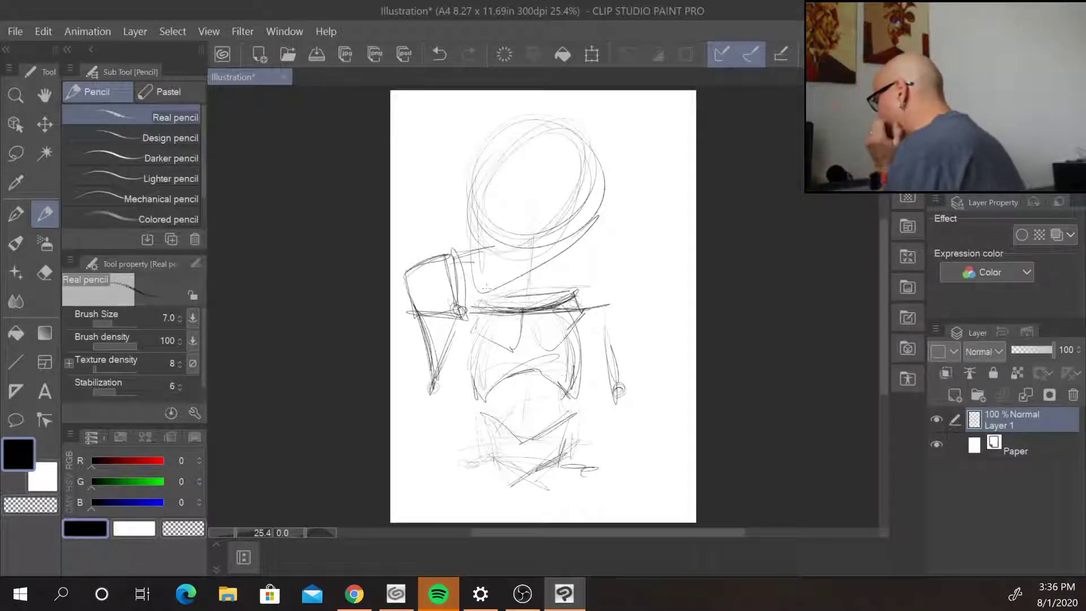
- Select the head sketch with the Lasso, flip it horizontally with a free transform, and reposition it above the shoulders
mouse_move(523, 109)
left_mouse_down()
mouse_move(501, 112)
mouse_move(466, 181)
mouse_move(465, 260)
mouse_move(486, 293)
mouse_move(559, 268)
mouse_move(653, 197)
mouse_move(593, 108)
mouse_move(488, 109)
left_mouse_up()
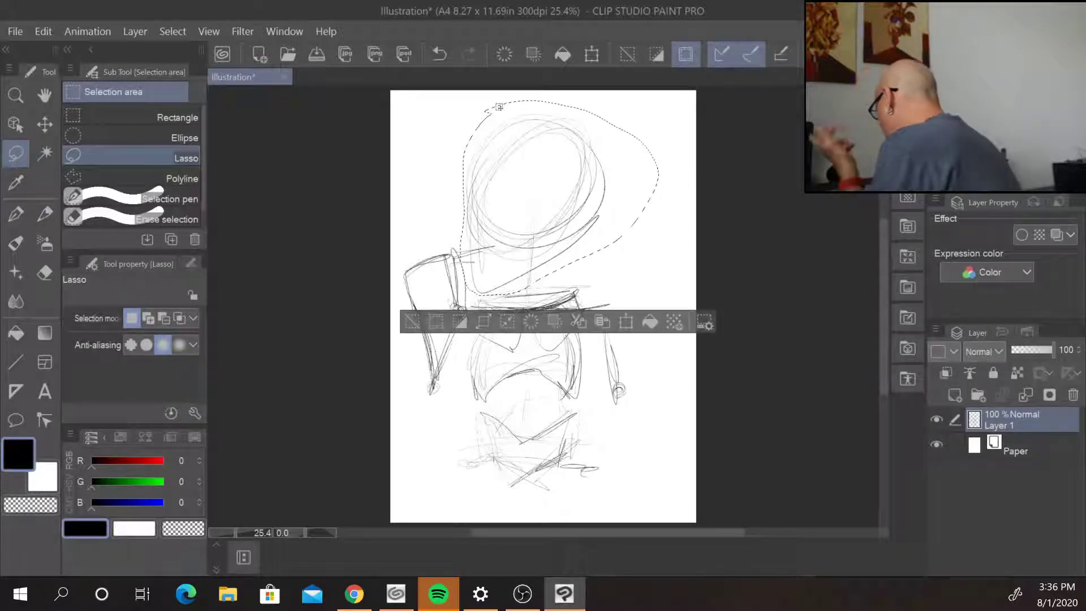
left_click(627, 323)
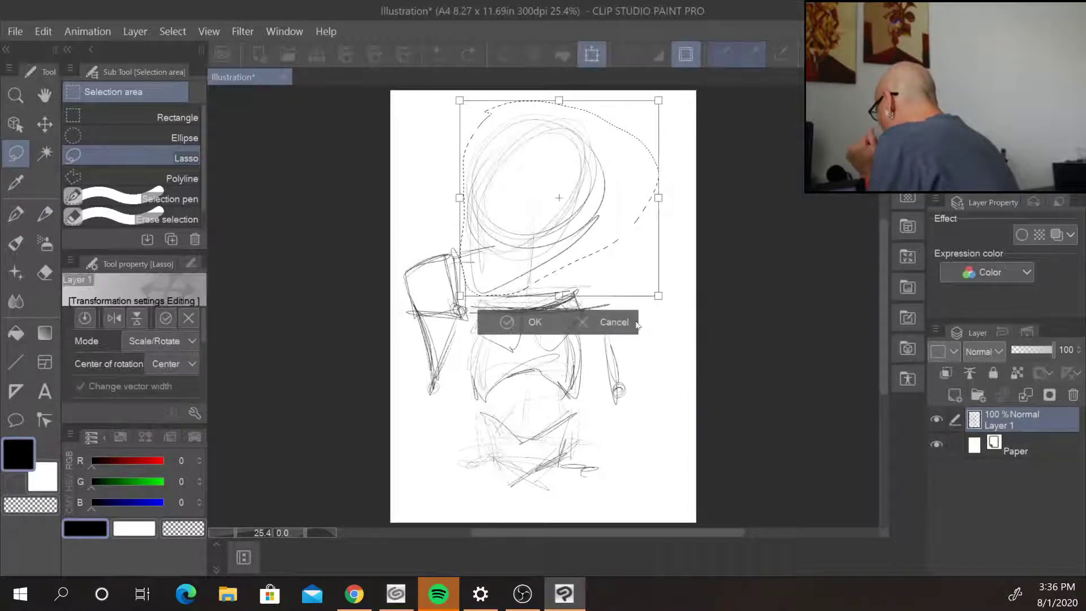
left_click_drag(460, 197, 869, 232)
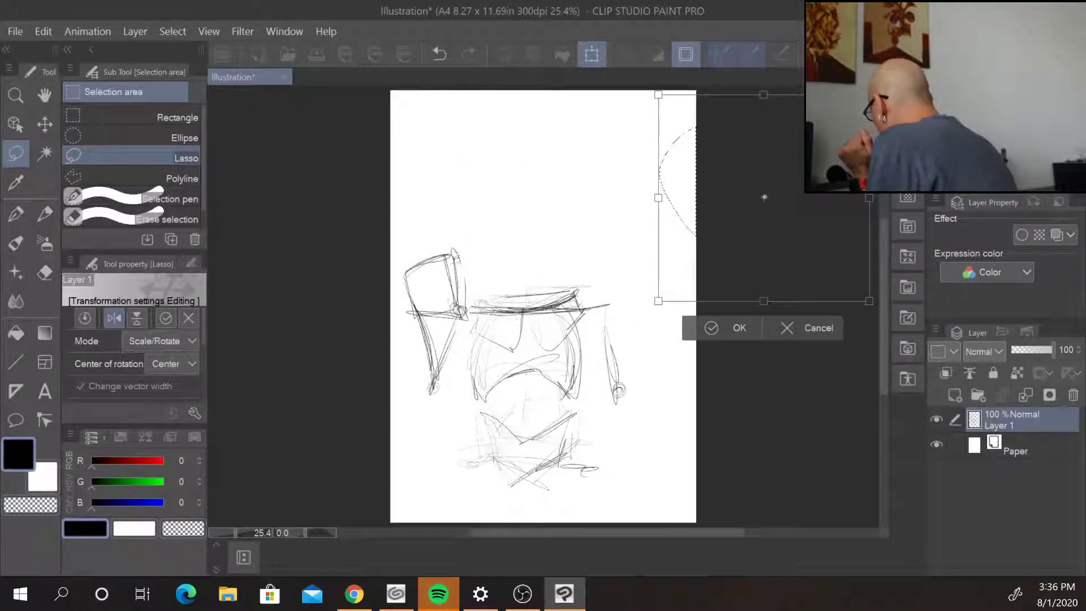
mouse_move(763, 197)
left_mouse_down()
mouse_move(643, 216)
mouse_move(648, 232)
mouse_move(459, 246)
left_mouse_up()
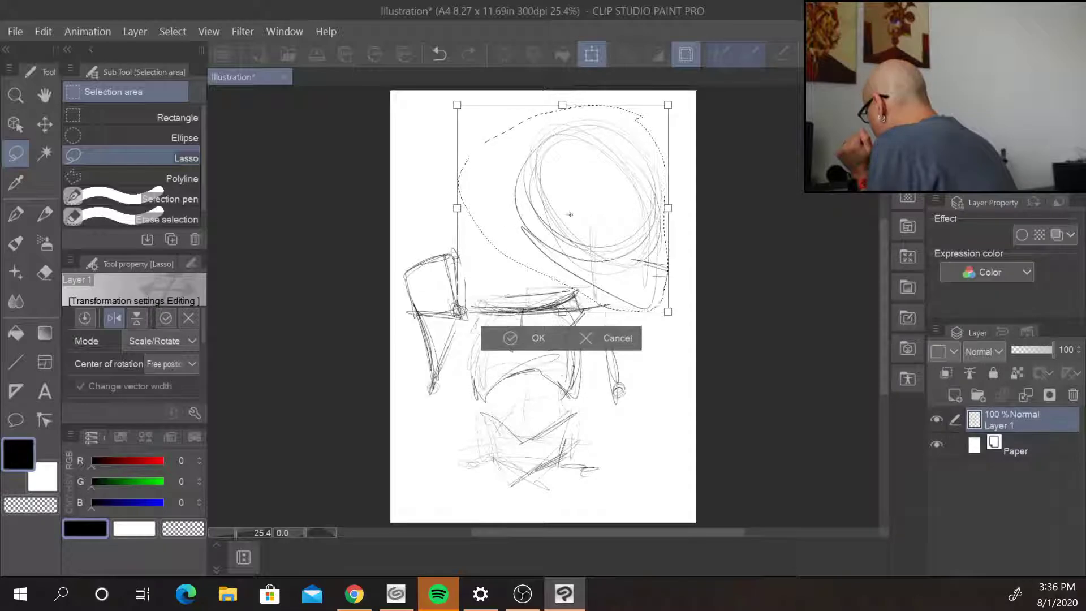
left_click_drag(630, 243, 589, 248)
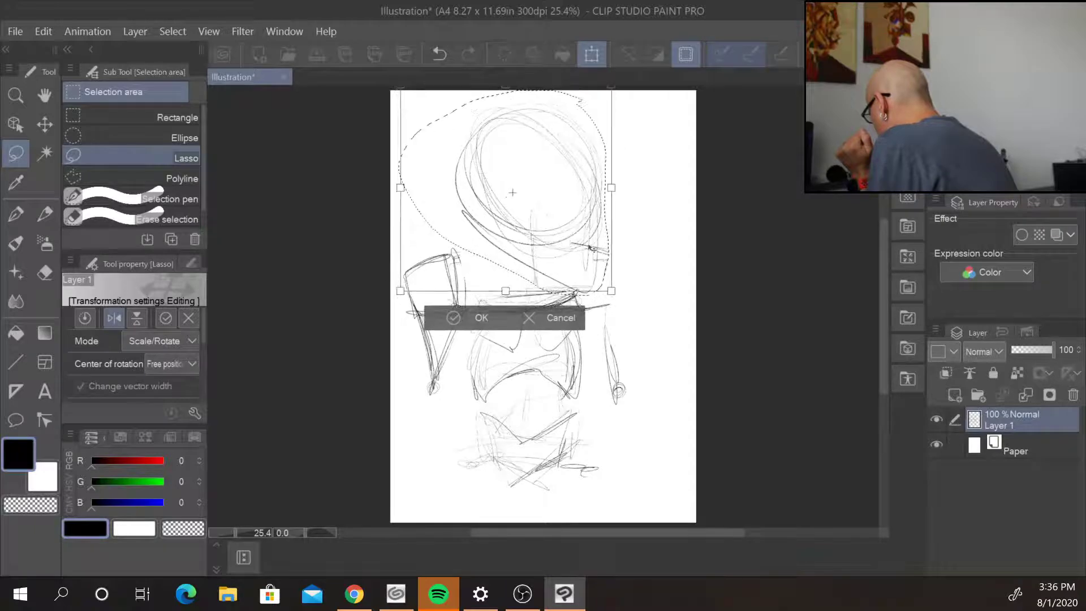
- Enlarge the mirrored head slightly, tilt it clockwise over the neck, apply the transformation, and clear the selection
left_click_drag(609, 191, 632, 191)
left_click_drag(632, 292, 613, 322)
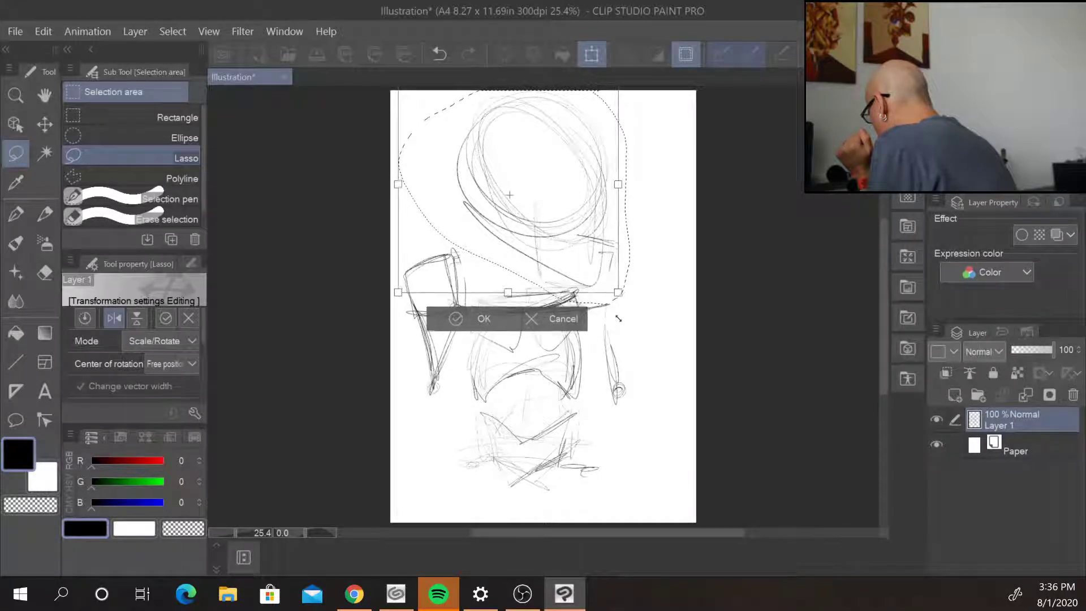
left_click_drag(574, 229, 559, 233)
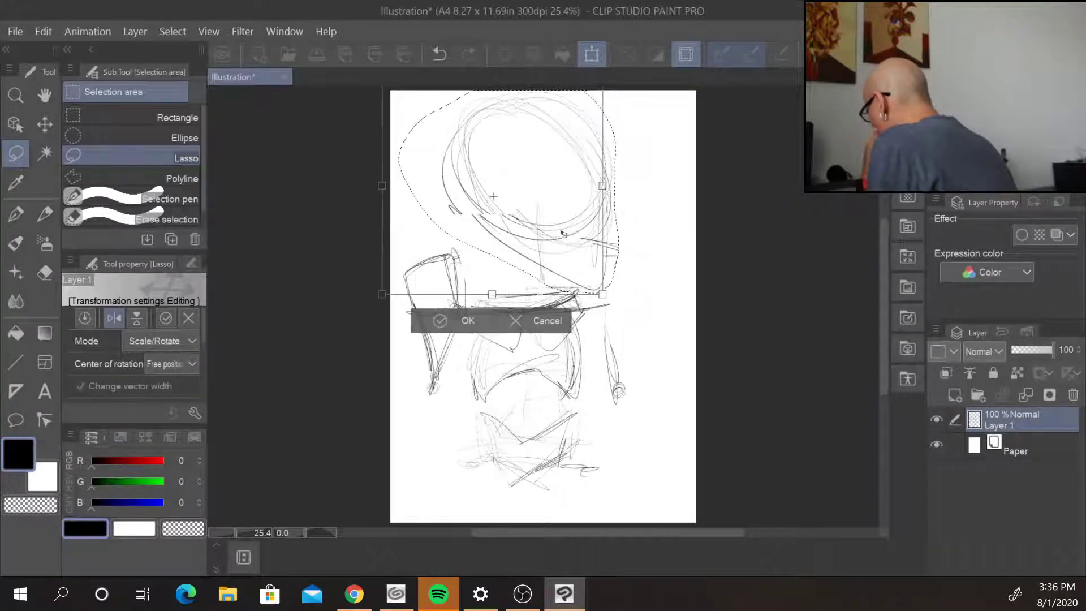
left_click_drag(620, 284, 611, 296)
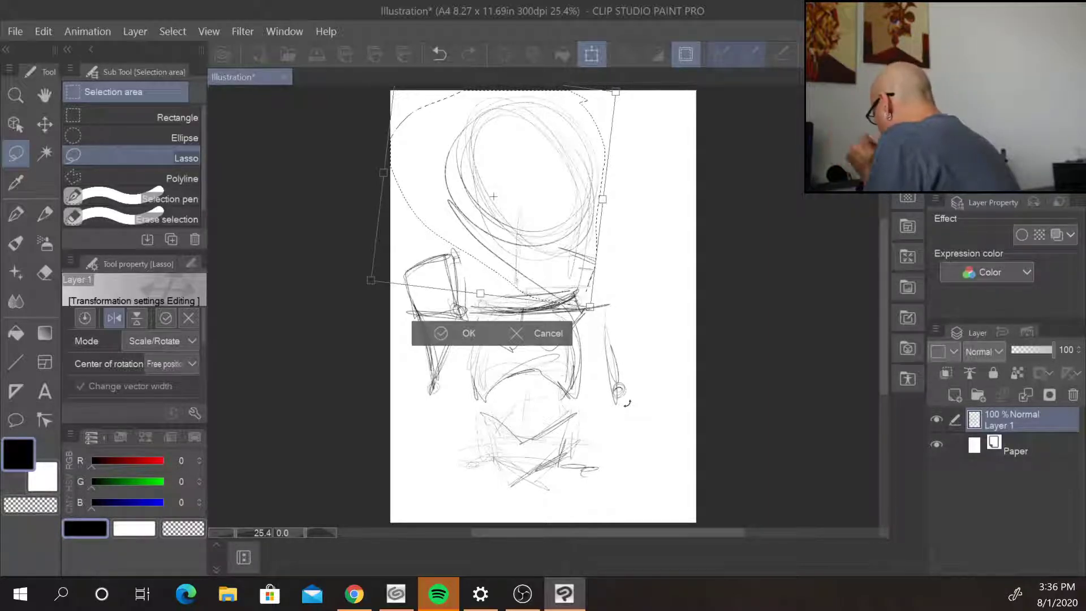
left_click(468, 334)
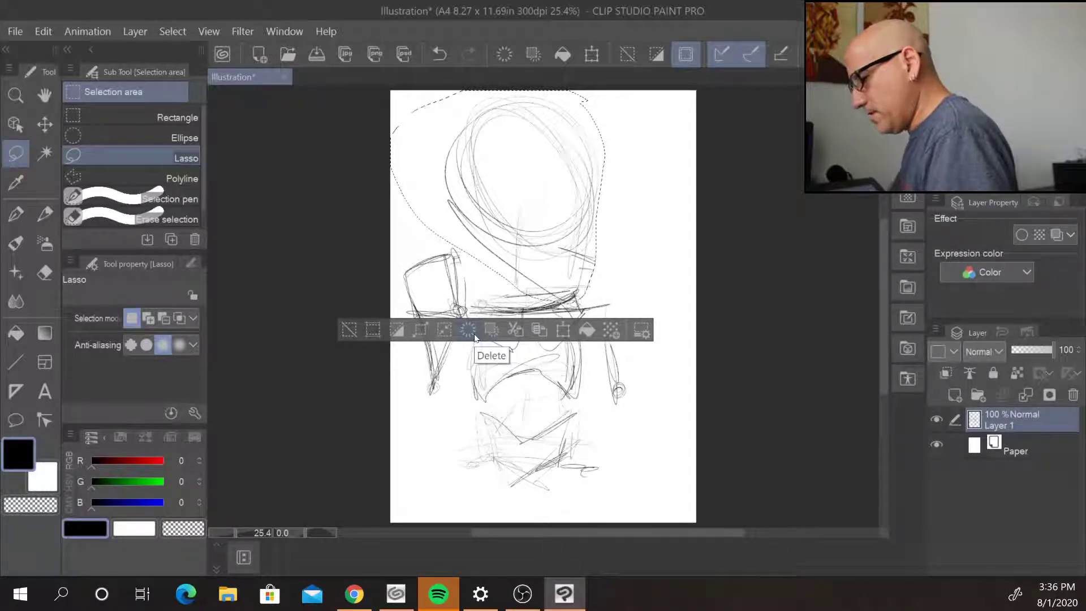
key("ctrl+d")
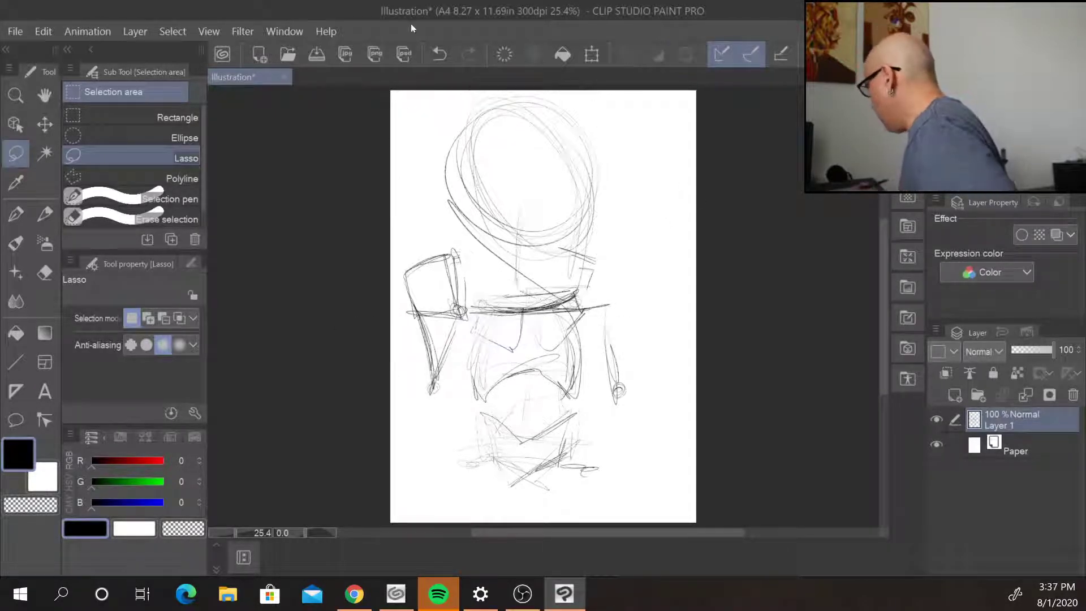
left_click(172, 31)
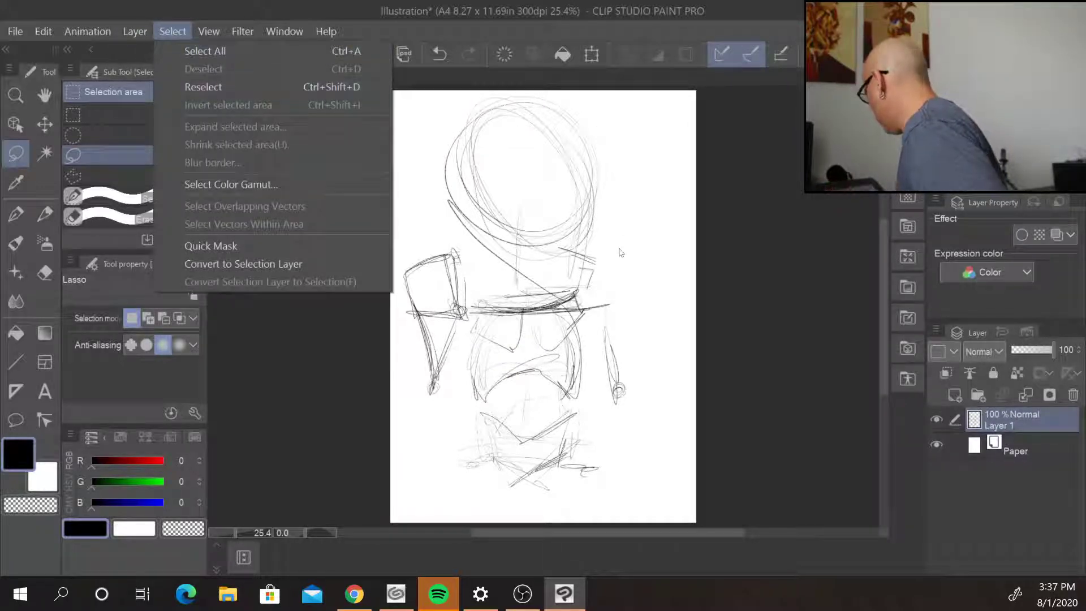
left_click(639, 261)
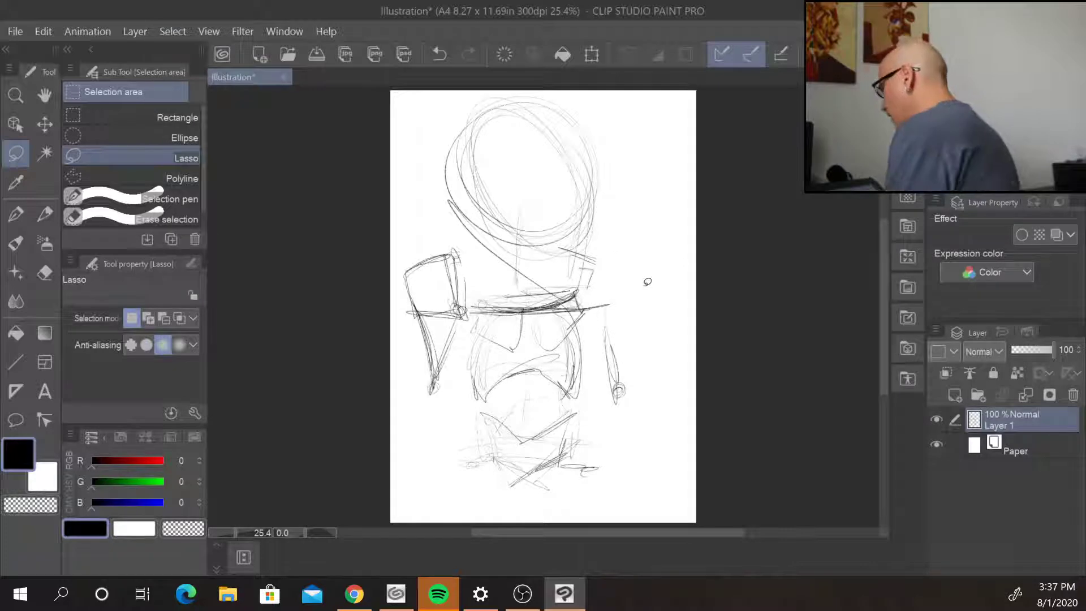
- Pencil in the far side of the jaw and add two large pointed ears with drooping tips on either side of the head
left_click(43, 213)
left_click_drag(594, 196, 573, 293)
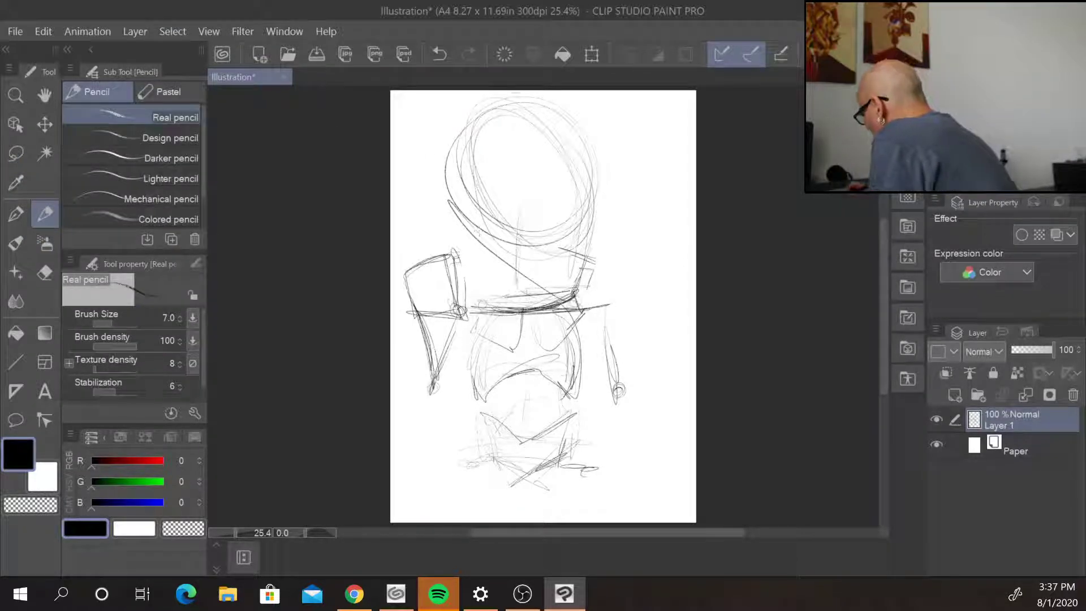
mouse_move(391, 115)
left_mouse_down()
mouse_move(464, 184)
mouse_move(433, 149)
mouse_move(481, 216)
mouse_move(395, 112)
left_mouse_up()
left_click_drag(591, 181, 656, 118)
mouse_move(626, 201)
left_mouse_down()
mouse_move(687, 131)
mouse_move(645, 113)
mouse_move(693, 209)
left_mouse_up()
left_click_drag(691, 155, 676, 195)
left_click_drag(687, 116, 694, 211)
left_click_drag(667, 150, 598, 223)
left_click_drag(390, 176, 436, 212)
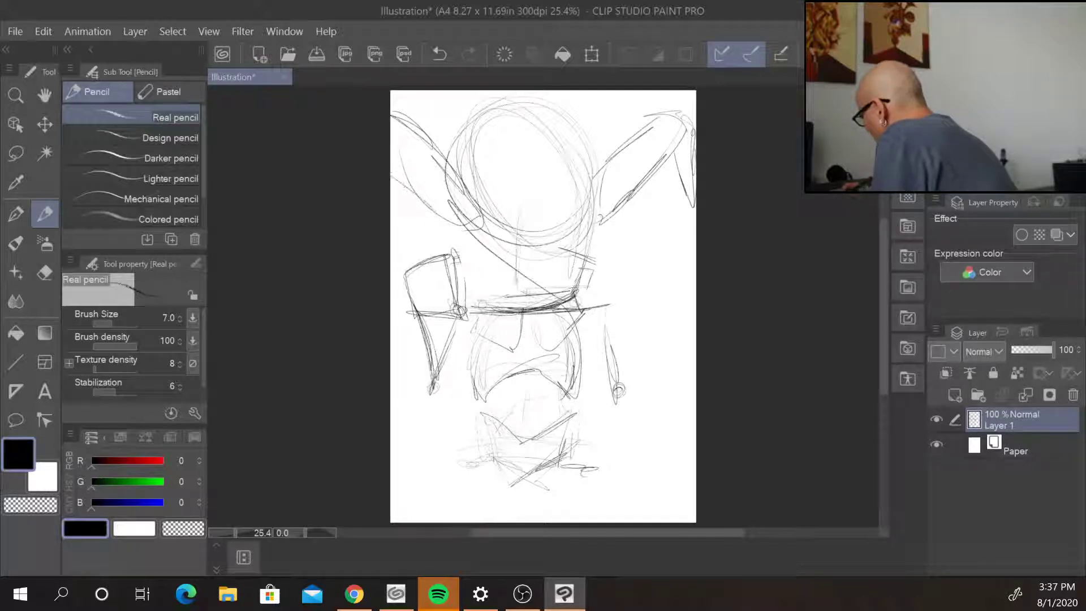
left_click_drag(395, 126, 399, 221)
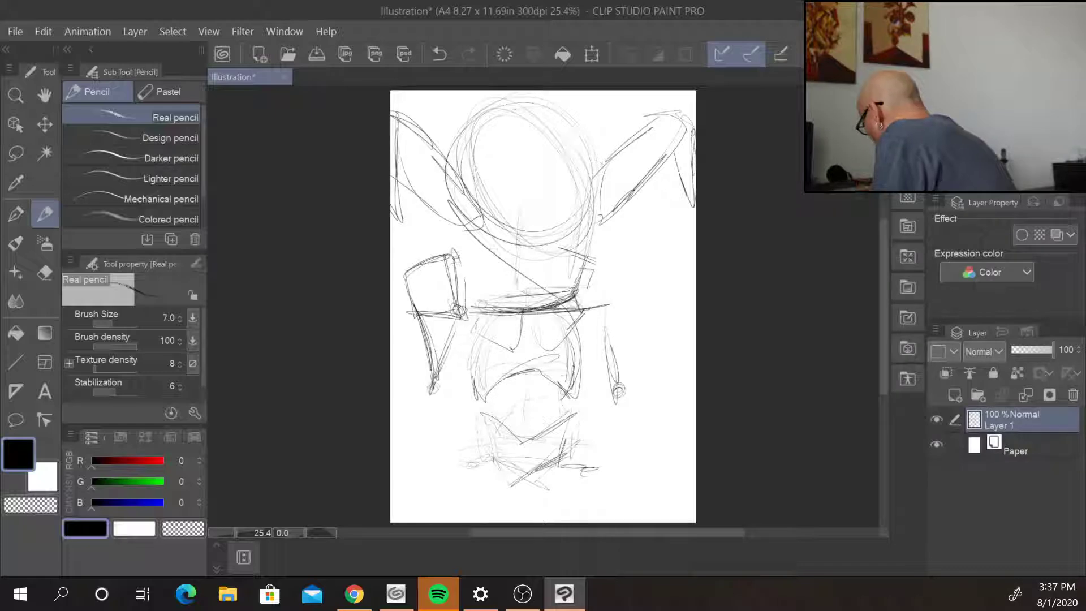
- Mark the face's centre line and sketch a banded shape between the viewer-left ear and shoulder
left_click_drag(604, 229, 566, 290)
left_click_drag(547, 144, 570, 298)
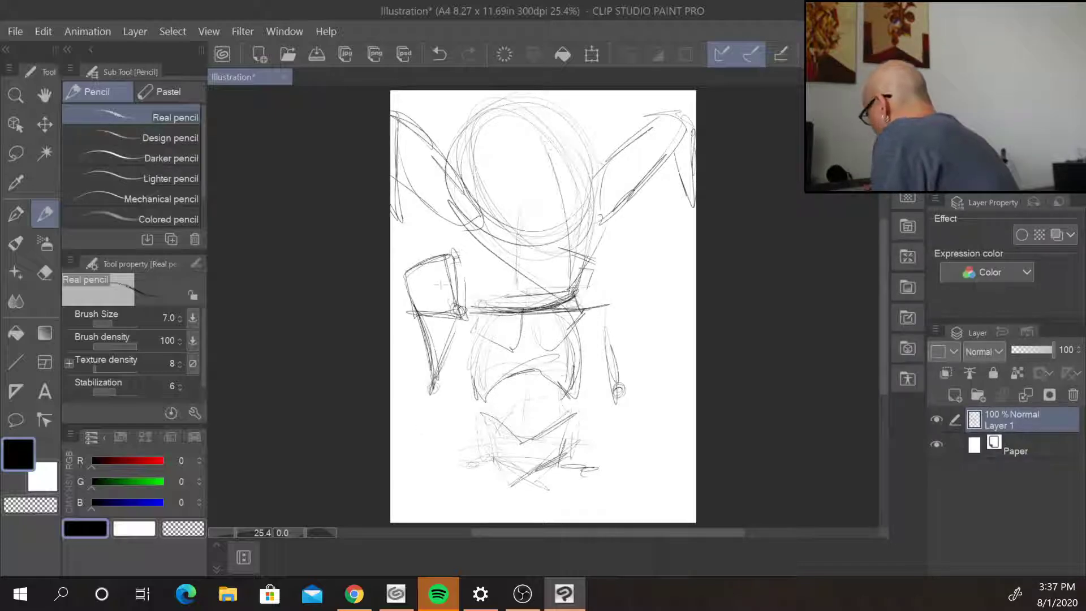
mouse_move(418, 224)
left_mouse_down()
mouse_move(421, 267)
mouse_move(448, 238)
mouse_move(435, 232)
mouse_move(449, 215)
left_mouse_up()
mouse_move(462, 198)
left_mouse_down()
mouse_move(450, 119)
mouse_move(461, 176)
left_mouse_up()
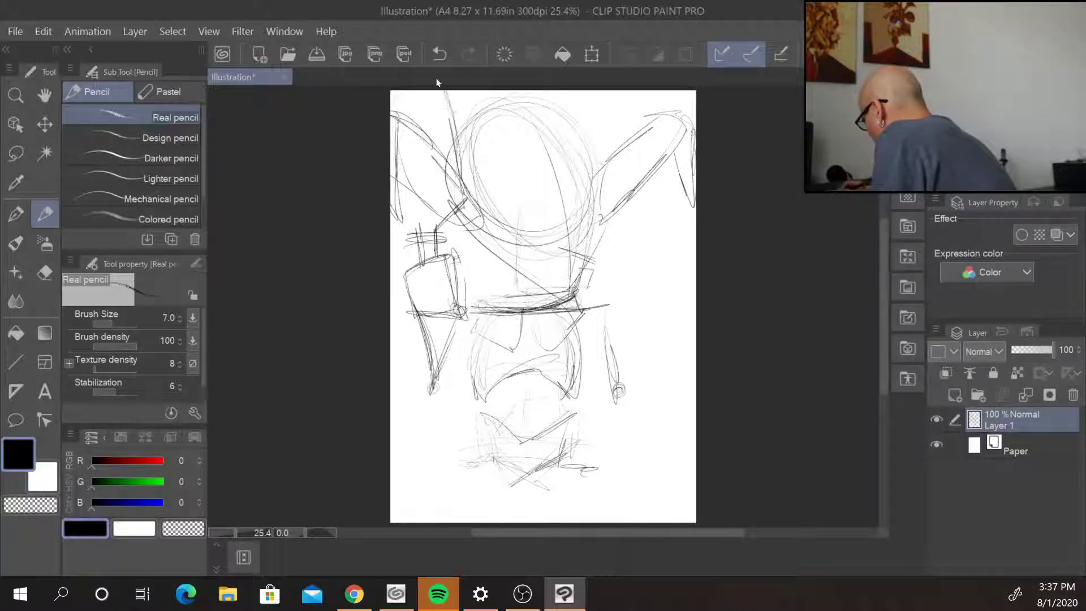
left_click_drag(405, 118, 390, 179)
mouse_move(420, 191)
left_mouse_down()
mouse_move(396, 239)
mouse_move(417, 232)
left_mouse_up()
mouse_move(418, 240)
left_mouse_down()
mouse_move(453, 227)
mouse_move(438, 225)
mouse_move(485, 251)
left_mouse_up()
left_click_drag(461, 245, 390, 259)
left_click_drag(415, 234, 392, 227)
left_click_drag(390, 236, 436, 258)
left_click_drag(410, 260, 435, 249)
left_click_drag(390, 236, 397, 247)
- Extend long lines down from the viewer-left elbow, and angle the other forearm from its circled elbow toward the hip
left_click_drag(427, 340, 442, 491)
left_click_drag(452, 313, 453, 512)
left_click_drag(610, 327, 619, 385)
left_click_drag(622, 354, 632, 387)
left_click_drag(606, 308, 614, 333)
mouse_move(618, 399)
left_mouse_down()
mouse_move(636, 378)
mouse_move(559, 433)
left_mouse_up()
mouse_move(574, 406)
left_mouse_down()
mouse_move(520, 415)
mouse_move(528, 476)
left_mouse_up()
left_click_drag(544, 412, 597, 446)
- Outline a blocky hand shape over the pelvis and add outer thigh lines running to the page's lower edge
left_click_drag(511, 419, 573, 405)
left_click_drag(512, 440, 590, 482)
left_click_drag(529, 457, 596, 405)
mouse_move(510, 428)
left_mouse_down()
mouse_move(542, 413)
mouse_move(532, 467)
left_mouse_up()
left_click_drag(450, 451, 468, 519)
left_click_drag(456, 473, 465, 523)
left_click_drag(623, 450, 591, 523)
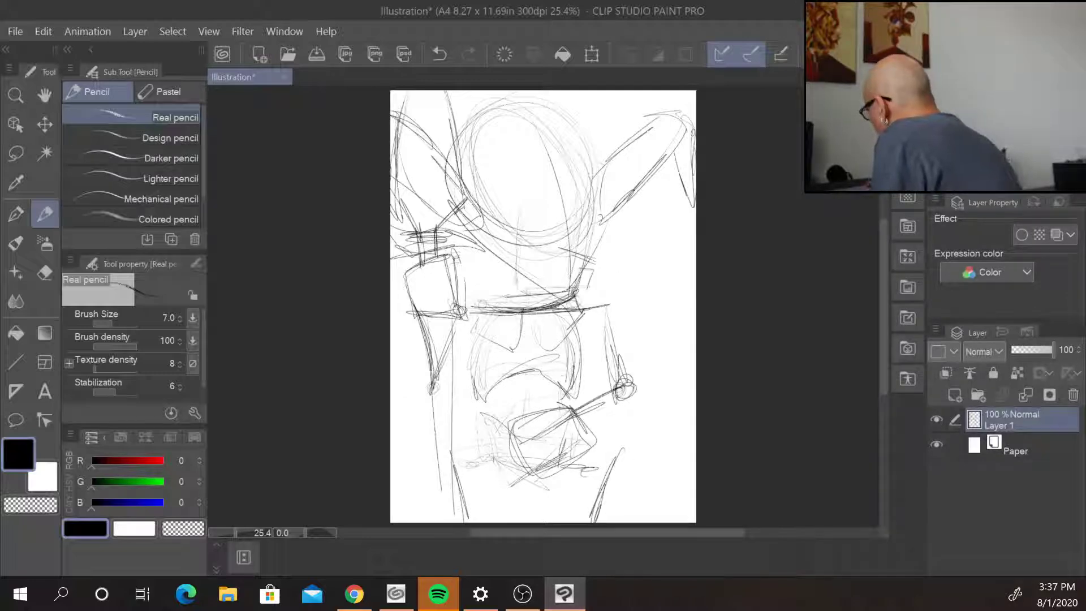
- Reinforce the viewer-right ear's outline and folded tip, and add inner fold lines to the viewer-left ear
mouse_move(604, 221)
left_mouse_down()
mouse_move(627, 207)
mouse_move(657, 120)
mouse_move(665, 218)
left_mouse_up()
left_click_drag(694, 151, 677, 195)
mouse_move(660, 119)
left_mouse_down()
mouse_move(692, 111)
mouse_move(665, 220)
left_mouse_up()
left_click_drag(696, 139, 677, 210)
left_click_drag(635, 126, 695, 109)
left_click_drag(616, 161, 630, 145)
left_click_drag(590, 192, 616, 159)
mouse_move(676, 188)
left_mouse_down()
mouse_move(666, 213)
mouse_move(627, 156)
left_mouse_up()
left_click_drag(603, 220, 630, 195)
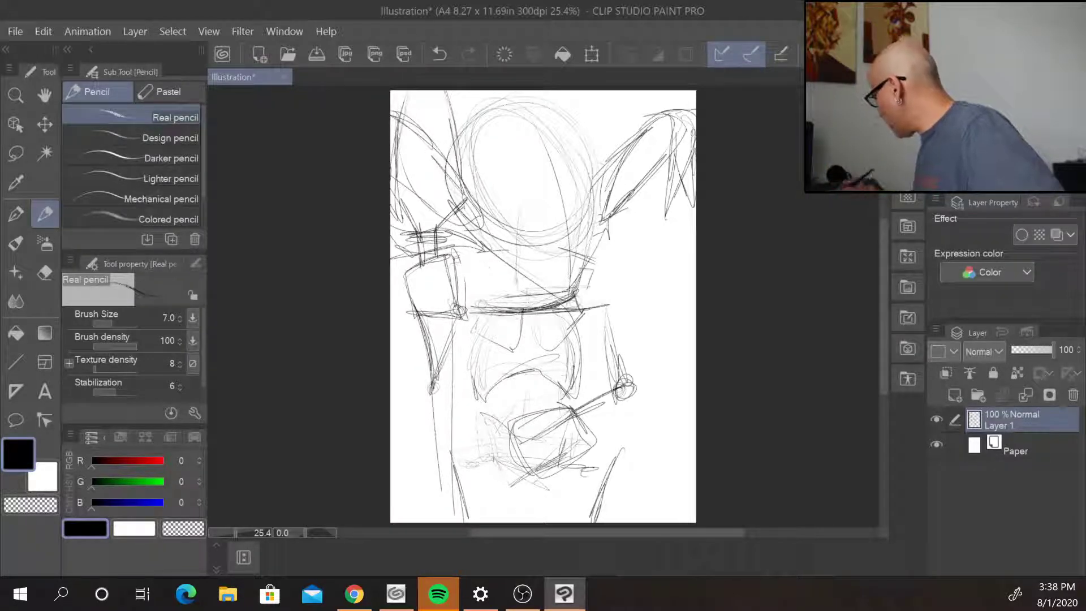
left_click_drag(406, 195, 418, 121)
left_click_drag(408, 172, 418, 122)
mouse_move(432, 155)
left_mouse_down()
mouse_move(452, 201)
mouse_move(445, 92)
left_mouse_up()
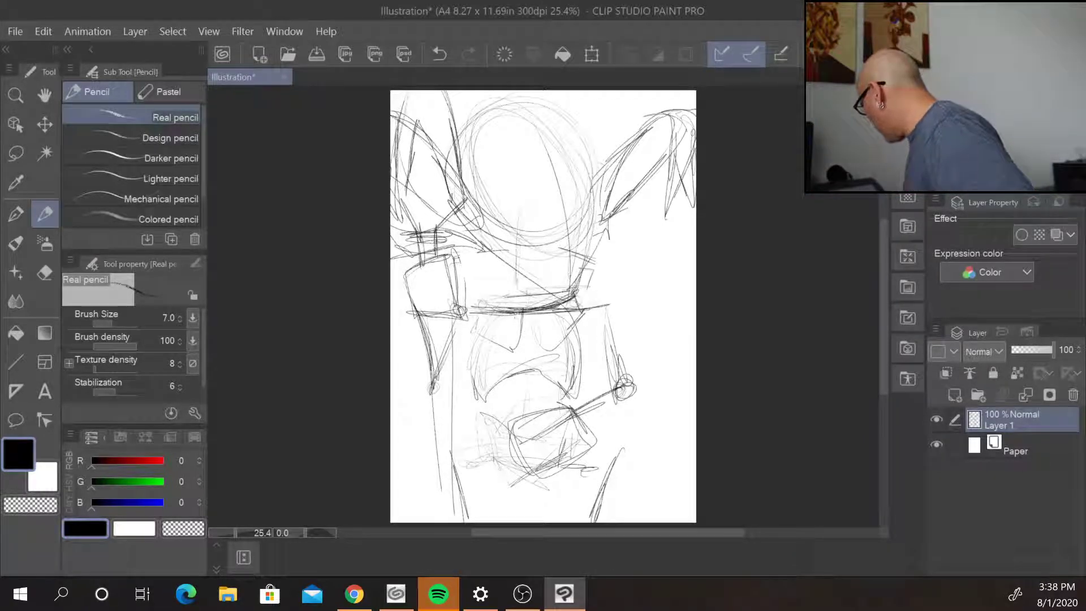
- Restate the shoulder line and upper-arm outlines, and run a curved centre line from the chest down to the pelvis
mouse_move(408, 332)
left_mouse_down()
mouse_move(415, 396)
mouse_move(614, 314)
left_mouse_up()
left_click_drag(529, 335, 603, 312)
left_click_drag(600, 318, 623, 406)
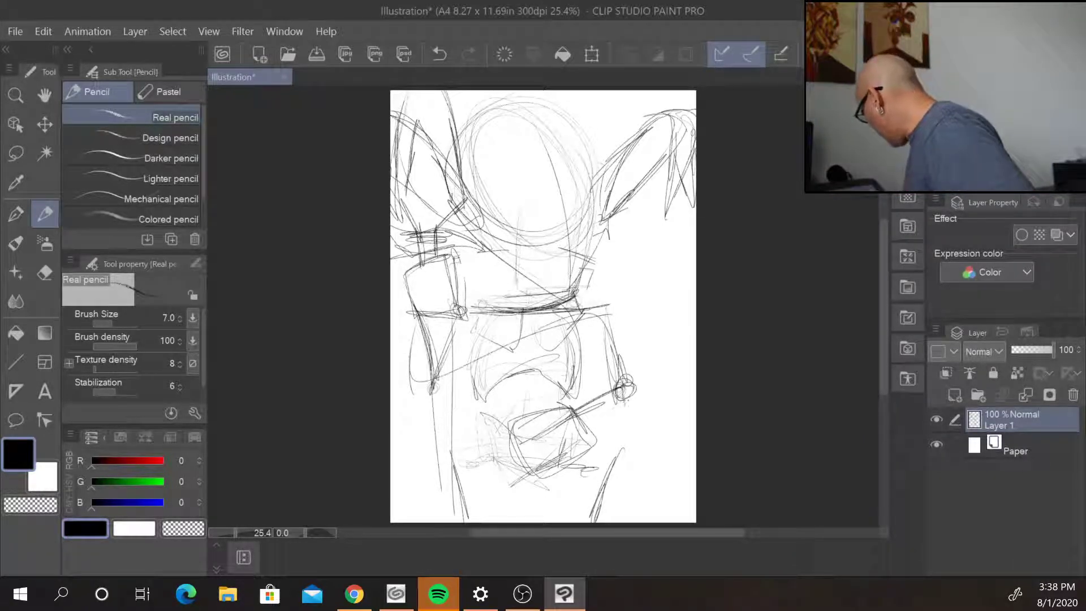
left_click_drag(529, 313, 500, 479)
left_click_drag(531, 327, 517, 430)
left_click_drag(526, 374, 512, 447)
- Define the angular pelvis block and connect it to the thighs with circles marking the hip joints
mouse_move(474, 413)
left_mouse_down()
mouse_move(512, 478)
mouse_move(580, 452)
left_mouse_up()
left_click_drag(509, 441, 587, 428)
left_click_drag(552, 435, 578, 460)
left_click_drag(577, 419, 552, 443)
left_click_drag(529, 469, 544, 480)
left_click_drag(579, 427, 561, 457)
left_click_drag(512, 416, 486, 432)
mouse_move(478, 412)
left_mouse_down()
mouse_move(517, 474)
mouse_move(453, 477)
left_mouse_up()
left_click_drag(467, 465, 452, 502)
mouse_move(565, 457)
left_mouse_down()
mouse_move(608, 480)
mouse_move(614, 495)
mouse_move(591, 523)
left_mouse_up()
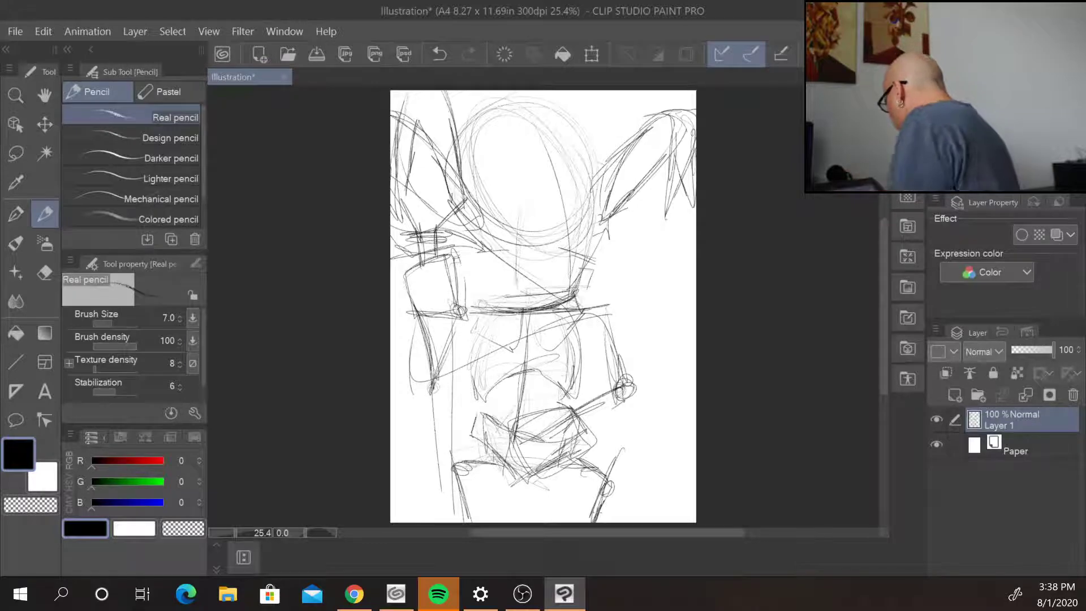
- Draw curved horizontal guides and a centre line across the face, and place circles along them for the eyes and nose bridge
mouse_move(493, 245)
left_mouse_down()
mouse_move(522, 261)
mouse_move(599, 220)
left_mouse_up()
left_click_drag(493, 221, 596, 189)
left_click_drag(505, 272, 588, 245)
left_click_drag(522, 109, 580, 290)
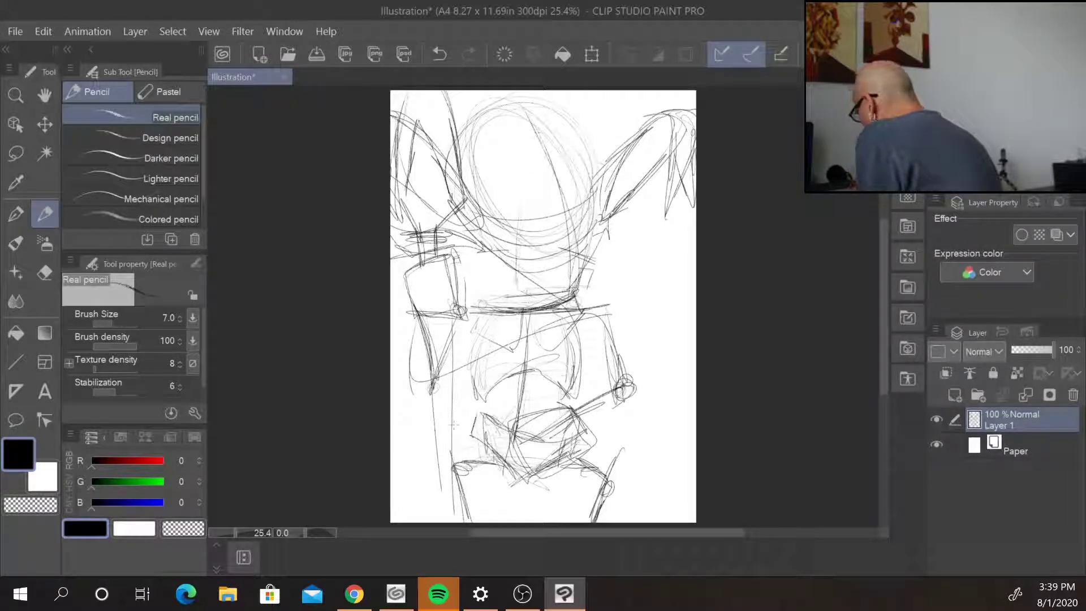
mouse_move(529, 218)
left_mouse_down()
mouse_move(509, 244)
mouse_move(547, 238)
mouse_move(540, 232)
left_mouse_up()
mouse_move(566, 214)
left_mouse_down()
mouse_move(552, 238)
mouse_move(572, 218)
mouse_move(579, 232)
mouse_move(601, 204)
left_mouse_up()
left_click_drag(557, 245, 579, 234)
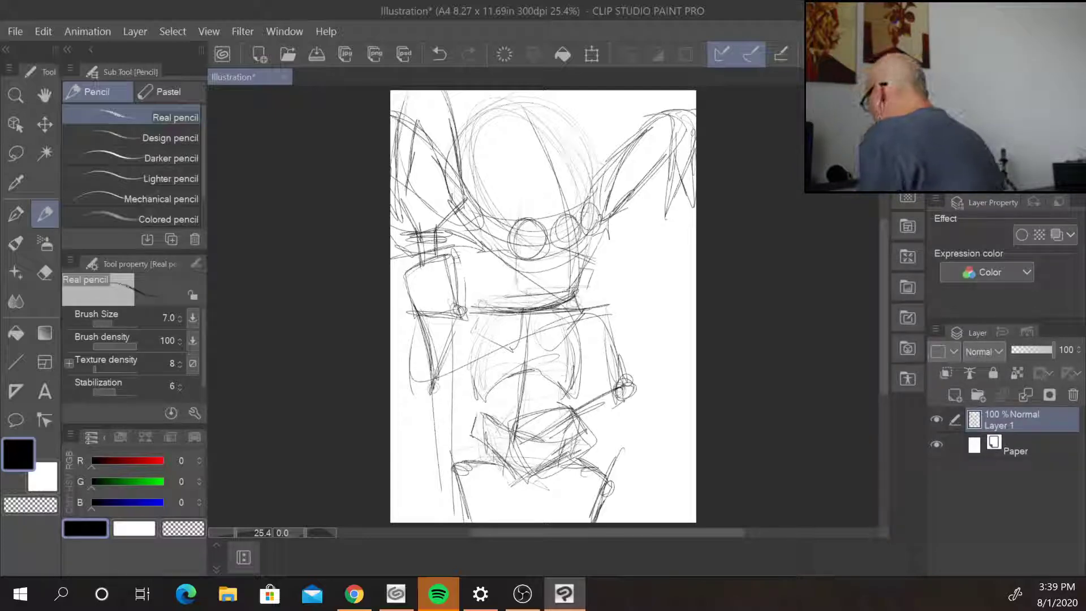
- Block in the narrow far eye, the near eye's upper lid, and the nose strokes below them
left_click_drag(604, 173, 597, 217)
left_click_drag(598, 219, 609, 191)
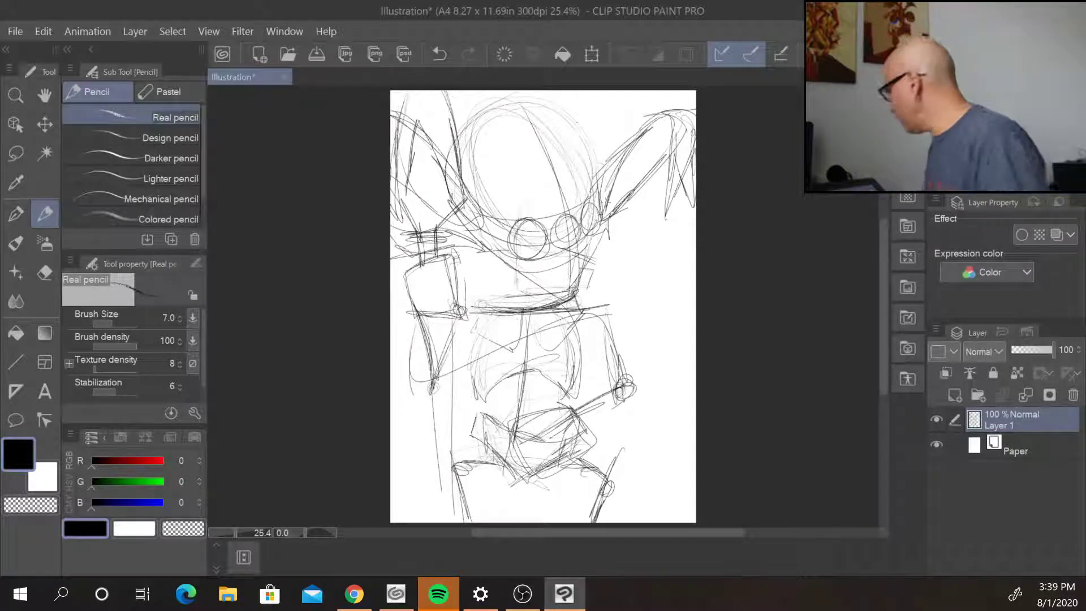
mouse_move(496, 227)
left_mouse_down()
mouse_move(514, 219)
mouse_move(562, 247)
mouse_move(532, 257)
mouse_move(488, 227)
mouse_move(526, 255)
left_mouse_up()
mouse_move(596, 204)
left_mouse_down()
mouse_move(581, 229)
mouse_move(613, 202)
mouse_move(585, 225)
mouse_move(603, 224)
mouse_move(591, 242)
left_mouse_up()
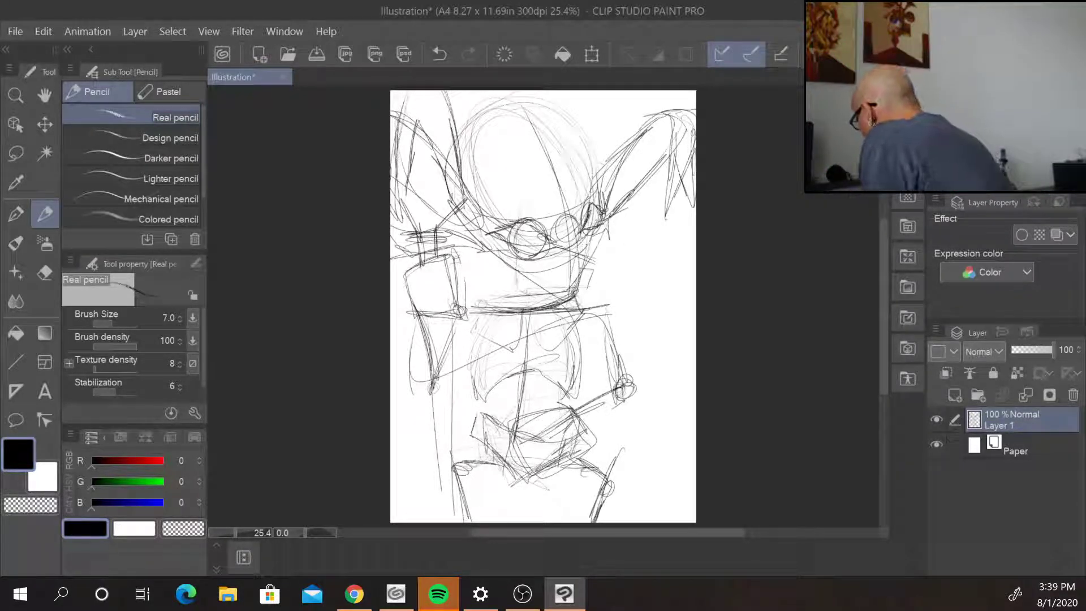
mouse_move(580, 227)
left_mouse_down()
mouse_move(576, 248)
mouse_move(588, 261)
mouse_move(576, 274)
mouse_move(563, 267)
left_mouse_up()
left_click_drag(570, 255, 559, 271)
- Darken the near eye into an almond shape and strengthen the angled contours around the far eye and temple
left_click_drag(536, 232, 495, 229)
mouse_move(543, 235)
left_mouse_down()
mouse_move(503, 244)
mouse_move(506, 235)
left_mouse_up()
left_click_drag(553, 226, 518, 242)
mouse_move(540, 225)
left_mouse_down()
mouse_move(513, 240)
mouse_move(493, 233)
left_mouse_up()
mouse_move(506, 228)
left_mouse_down()
mouse_move(481, 234)
mouse_move(507, 256)
left_mouse_up()
mouse_move(552, 247)
left_mouse_down()
mouse_move(517, 254)
mouse_move(525, 258)
left_mouse_up()
left_click_drag(555, 246, 538, 255)
left_click_drag(584, 228, 603, 200)
left_click_drag(599, 211, 605, 168)
left_click_drag(586, 188, 601, 159)
left_click_drag(485, 231, 501, 204)
- Sketch the cheek line sloping to the chin and the curved upper edge of the wide mouth
mouse_move(486, 244)
left_mouse_down()
mouse_move(482, 274)
mouse_move(538, 293)
left_mouse_up()
mouse_move(592, 259)
left_mouse_down()
mouse_move(582, 281)
mouse_move(540, 278)
mouse_move(558, 274)
left_mouse_up()
mouse_move(500, 250)
left_mouse_down()
mouse_move(593, 274)
mouse_move(585, 271)
left_mouse_up()
mouse_move(515, 259)
left_mouse_down()
mouse_move(538, 266)
mouse_move(517, 272)
left_mouse_up()
left_click_drag(517, 272, 578, 276)
- Fill the mouth with jagged teeth and firm up the lower jaw around them
mouse_move(524, 273)
left_mouse_down()
mouse_move(548, 282)
mouse_move(541, 288)
left_mouse_up()
left_click_drag(545, 272, 552, 288)
left_click_drag(553, 274, 559, 283)
mouse_move(555, 277)
left_mouse_down()
mouse_move(561, 287)
mouse_move(549, 290)
left_mouse_up()
left_click_drag(556, 277, 573, 289)
left_click_drag(574, 278, 583, 290)
left_click_drag(590, 275, 595, 284)
mouse_move(526, 270)
left_mouse_down()
mouse_move(521, 288)
mouse_move(574, 308)
mouse_move(553, 311)
mouse_move(563, 316)
left_mouse_up()
mouse_move(586, 293)
left_mouse_down()
mouse_move(565, 320)
mouse_move(486, 259)
left_mouse_up()
mouse_move(486, 261)
left_mouse_down()
mouse_move(516, 285)
mouse_move(591, 303)
left_mouse_up()
mouse_move(540, 279)
left_mouse_down()
mouse_move(548, 295)
mouse_move(588, 300)
left_mouse_up()
left_click_drag(531, 277, 541, 287)
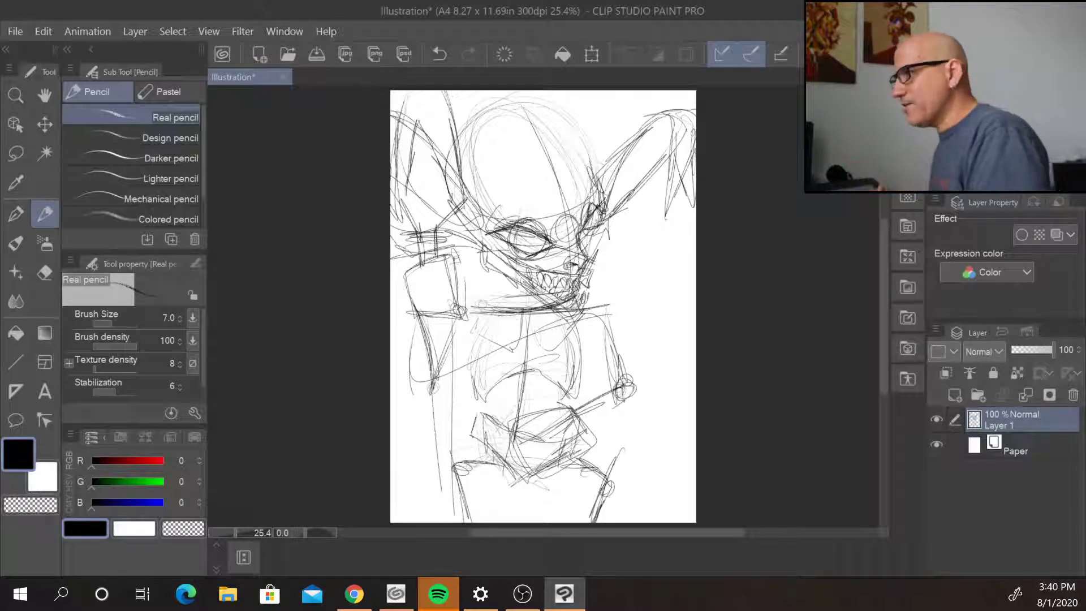
- Draw high pointed brow arches over both eyes and carry their outer edges down the sides of the face
left_click_drag(464, 266, 506, 186)
mouse_move(472, 229)
left_mouse_down()
mouse_move(526, 178)
mouse_move(515, 184)
mouse_move(563, 212)
left_mouse_up()
mouse_move(526, 181)
left_mouse_down()
mouse_move(563, 209)
mouse_move(597, 164)
left_mouse_up()
mouse_move(571, 210)
left_mouse_down()
mouse_move(601, 165)
mouse_move(572, 212)
left_mouse_up()
mouse_move(518, 180)
left_mouse_down()
mouse_move(562, 211)
mouse_move(490, 201)
left_mouse_up()
left_click_drag(489, 204, 470, 263)
left_click_drag(600, 188, 609, 251)
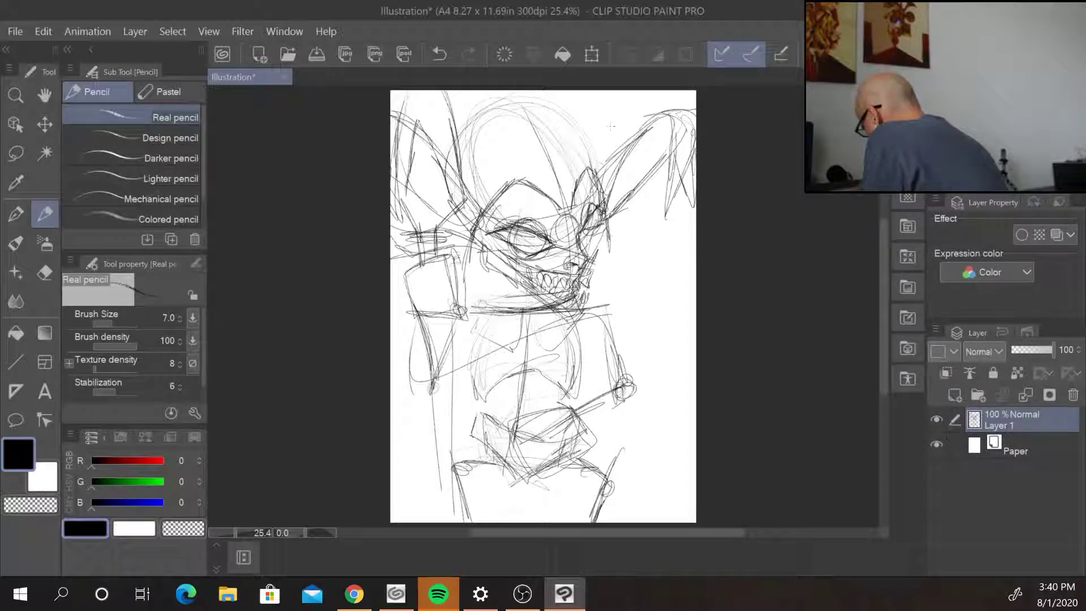
left_click_drag(598, 145, 590, 175)
left_click_drag(614, 213, 607, 233)
- Add long vertical strips hanging from both sides of the head down past the shoulder line
mouse_move(465, 204)
left_mouse_down()
mouse_move(453, 235)
mouse_move(462, 262)
mouse_move(478, 249)
mouse_move(492, 346)
left_mouse_up()
left_click_drag(465, 243, 479, 335)
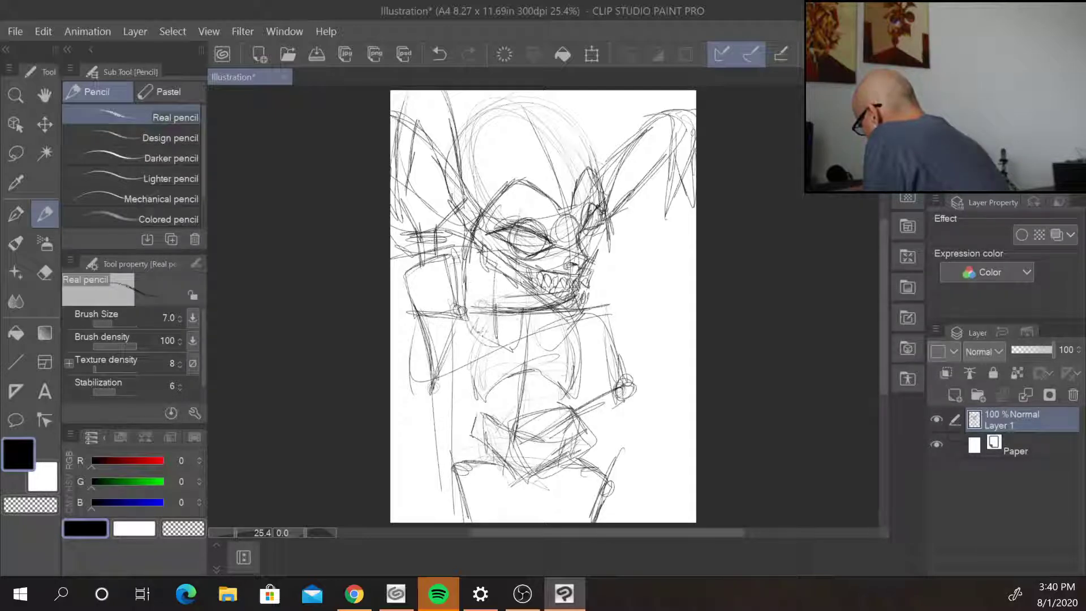
left_click_drag(611, 210, 615, 235)
mouse_move(609, 222)
left_mouse_down()
mouse_move(628, 248)
mouse_move(625, 325)
mouse_move(610, 311)
left_mouse_up()
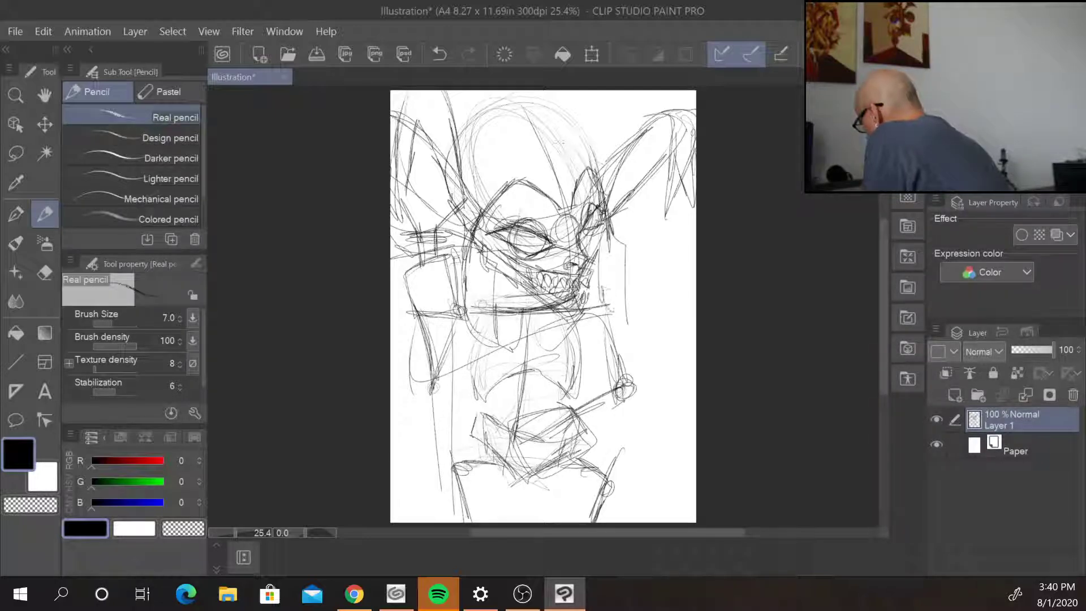
- Strengthen the skull's outline over the crown and down both temples
mouse_move(463, 214)
left_mouse_down()
mouse_move(460, 245)
mouse_move(463, 228)
left_mouse_up()
left_click_drag(475, 179, 463, 203)
left_click_drag(465, 172, 464, 229)
mouse_move(479, 109)
left_mouse_down()
mouse_move(451, 155)
mouse_move(504, 97)
left_mouse_up()
mouse_move(463, 120)
left_mouse_down()
mouse_move(539, 87)
mouse_move(596, 146)
left_mouse_up()
left_click_drag(574, 118, 604, 179)
- Double the near brow arch and draw a band of converging lines down the centre of the forehead
left_click_drag(495, 195, 560, 216)
left_click_drag(493, 193, 505, 198)
left_click_drag(538, 98, 562, 206)
left_click_drag(542, 102, 567, 214)
mouse_move(554, 101)
left_mouse_down()
mouse_move(567, 203)
mouse_move(538, 142)
left_mouse_up()
left_click_drag(532, 113, 556, 200)
left_click_drag(543, 95, 570, 189)
left_click_drag(564, 140, 573, 192)
- Reinforce the far brow arch and detail the nose bridge between the eyes with short strokes
mouse_move(481, 221)
left_mouse_down()
mouse_move(523, 169)
mouse_move(557, 164)
mouse_move(561, 182)
mouse_move(588, 156)
mouse_move(604, 171)
left_mouse_up()
mouse_move(582, 158)
left_mouse_down()
mouse_move(606, 173)
mouse_move(566, 200)
left_mouse_up()
left_click_drag(559, 193, 560, 229)
left_click_drag(559, 225, 579, 233)
mouse_move(570, 210)
left_mouse_down()
mouse_move(577, 229)
mouse_move(561, 229)
left_mouse_up()
left_click_drag(558, 208, 564, 235)
left_click_drag(579, 205, 572, 221)
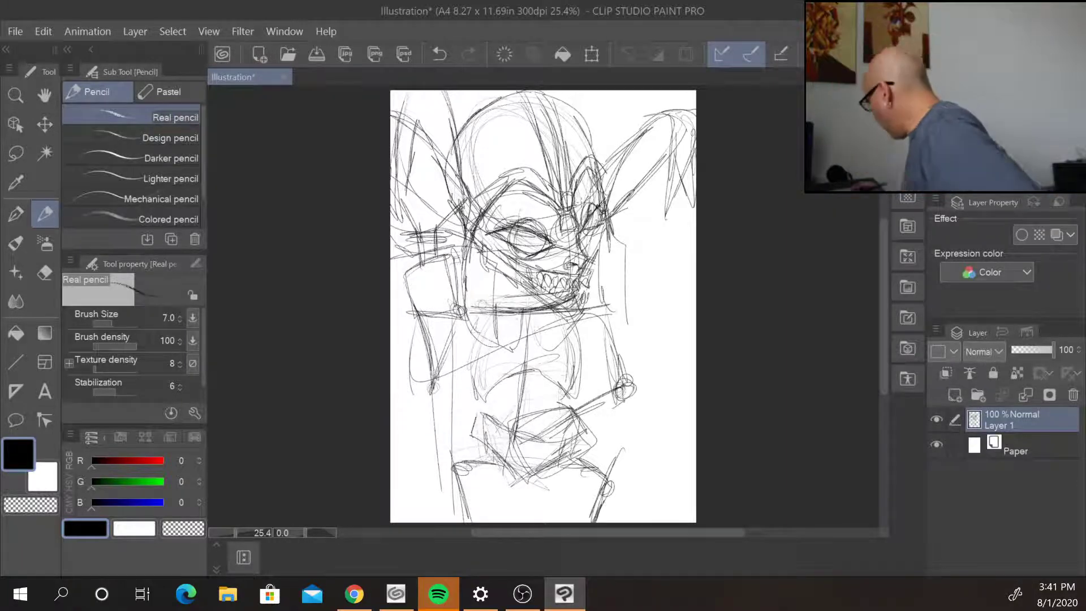
- Reinforce the near brow arch and run long strokes from the near temple down the side of the face to the shoulder line
mouse_move(473, 201)
left_mouse_down()
mouse_move(502, 169)
mouse_move(538, 168)
left_mouse_up()
left_click_drag(519, 170, 550, 187)
left_click_drag(480, 214, 499, 194)
mouse_move(473, 237)
left_mouse_down()
mouse_move(498, 263)
mouse_move(493, 342)
left_mouse_up()
left_click_drag(465, 270, 473, 345)
- Sketch a vertical strip beside the far cheek and a pointed shoulder piece jutting outward below it
mouse_move(627, 235)
left_mouse_down()
mouse_move(616, 262)
mouse_move(628, 315)
left_mouse_up()
left_click_drag(602, 277, 624, 315)
left_click_drag(609, 245, 600, 275)
mouse_move(498, 268)
left_mouse_down()
mouse_move(520, 305)
mouse_move(551, 311)
mouse_move(509, 298)
mouse_move(506, 285)
mouse_move(505, 295)
left_mouse_up()
mouse_move(575, 289)
left_mouse_down()
mouse_move(601, 307)
mouse_move(597, 283)
mouse_move(659, 288)
left_mouse_up()
left_click_drag(659, 289, 595, 353)
mouse_move(562, 327)
left_mouse_down()
mouse_move(557, 337)
mouse_move(605, 342)
mouse_move(594, 319)
left_mouse_up()
- Rough in the collar area under the jaw with strokes across the neck and upper chest
mouse_move(498, 270)
left_mouse_down()
mouse_move(487, 333)
mouse_move(492, 317)
mouse_move(444, 365)
left_mouse_up()
mouse_move(501, 318)
left_mouse_down()
mouse_move(459, 362)
mouse_move(482, 359)
mouse_move(551, 311)
left_mouse_up()
left_click_drag(545, 311, 575, 342)
left_click_drag(508, 314, 480, 391)
mouse_move(511, 325)
left_mouse_down()
mouse_move(483, 422)
mouse_move(571, 339)
left_mouse_up()
mouse_move(492, 308)
left_mouse_down()
mouse_move(568, 323)
mouse_move(576, 339)
left_mouse_up()
- Build the torso as a large oval with a smaller ellipse at its centre and vertical construction lines through it
mouse_move(481, 350)
left_mouse_down()
mouse_move(580, 306)
mouse_move(514, 401)
left_mouse_up()
mouse_move(588, 336)
left_mouse_down()
mouse_move(566, 424)
mouse_move(483, 390)
left_mouse_up()
left_click_drag(591, 379, 549, 424)
mouse_move(534, 346)
left_mouse_down()
mouse_move(509, 379)
mouse_move(551, 361)
mouse_move(512, 376)
left_mouse_up()
mouse_move(520, 306)
left_mouse_down()
mouse_move(480, 362)
mouse_move(504, 416)
mouse_move(533, 359)
left_mouse_up()
left_click_drag(556, 314, 553, 425)
left_click_drag(534, 382, 533, 432)
left_click_drag(573, 333, 572, 406)
mouse_move(492, 283)
left_mouse_down()
mouse_move(512, 309)
mouse_move(497, 320)
mouse_move(513, 308)
left_mouse_up()
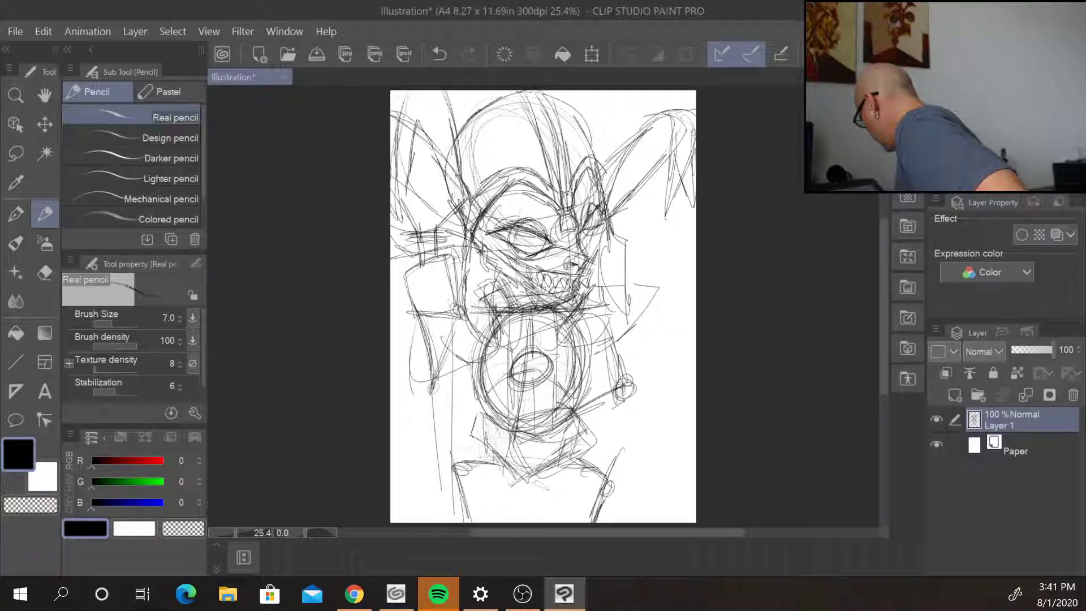
- Add slanting strokes between the far jaw and shoulder, and start small round details beside the near cheek
left_click_drag(625, 252, 577, 302)
left_click_drag(631, 248, 585, 293)
mouse_move(625, 251)
left_mouse_down()
mouse_move(596, 284)
mouse_move(589, 275)
mouse_move(569, 309)
left_mouse_up()
left_click_drag(613, 279, 600, 305)
left_click_drag(622, 230, 611, 237)
left_click_drag(627, 235, 613, 321)
left_click_drag(616, 272, 607, 316)
mouse_move(485, 264)
left_mouse_down()
mouse_move(469, 277)
mouse_move(469, 324)
mouse_move(469, 271)
mouse_move(492, 275)
left_mouse_up()
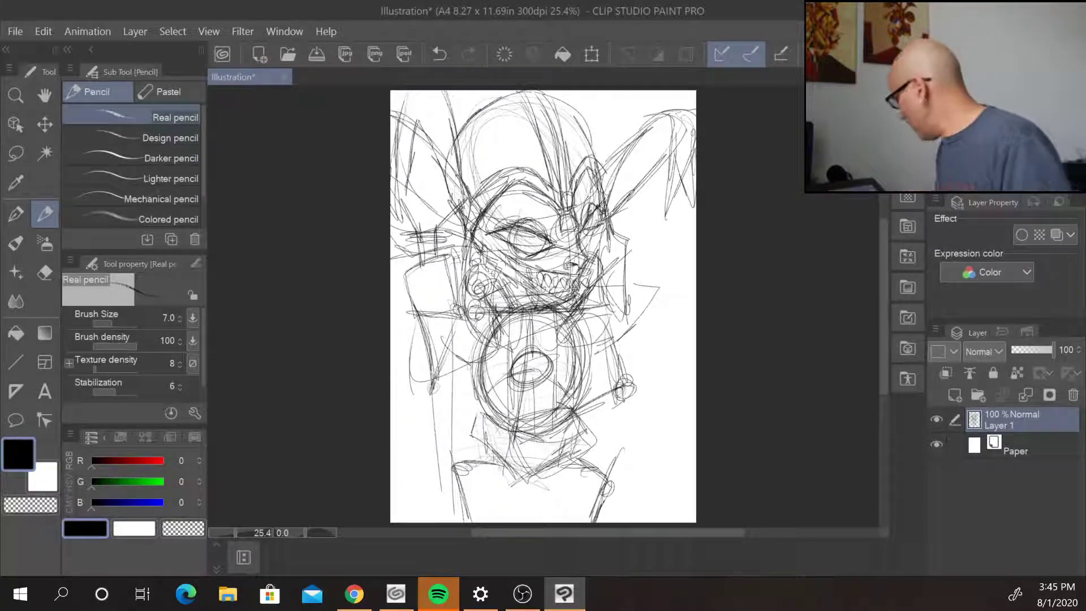
- Sketch an angular plate on the far upper arm and curved strokes over the far hip and top of the thigh
mouse_move(631, 323)
left_mouse_down()
mouse_move(650, 352)
mouse_move(640, 367)
mouse_move(599, 373)
left_mouse_up()
left_click_drag(455, 384, 473, 368)
mouse_move(568, 410)
left_mouse_down()
mouse_move(515, 439)
mouse_move(512, 381)
mouse_move(526, 354)
mouse_move(548, 409)
mouse_move(526, 357)
left_mouse_up()
left_click_drag(559, 463, 518, 498)
mouse_move(531, 483)
left_mouse_down()
mouse_move(523, 518)
mouse_move(621, 450)
mouse_move(577, 461)
mouse_move(621, 444)
left_mouse_up()
left_click_drag(598, 487, 618, 476)
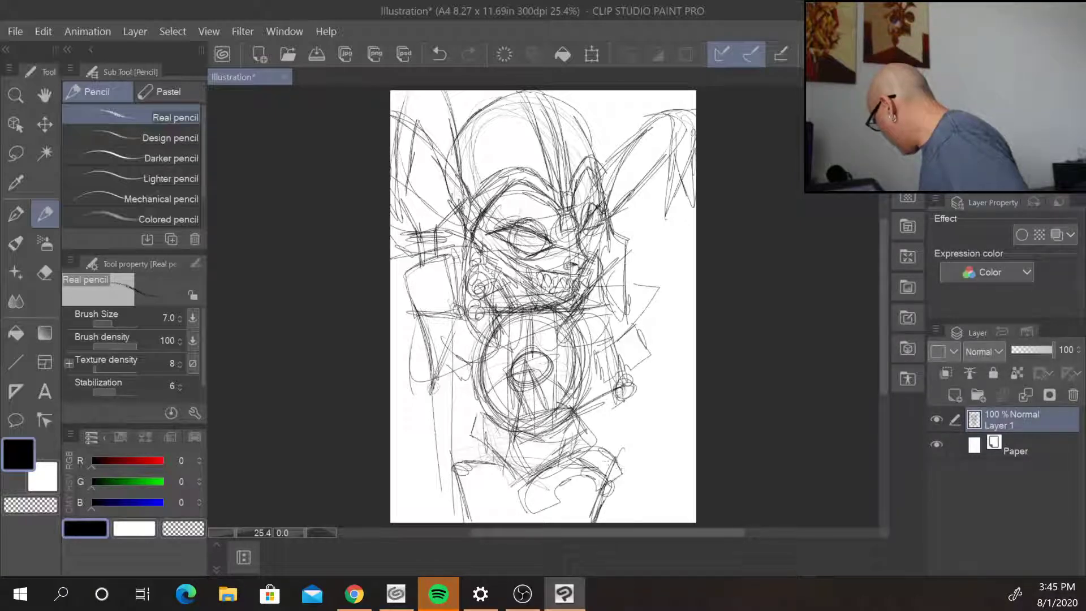
- Block in the far thigh at the canvas's lower edge with crossing straight construction lines
left_click_drag(554, 504, 570, 521)
left_click_drag(618, 461, 625, 522)
left_click_drag(602, 481, 568, 520)
left_click_drag(613, 487, 585, 523)
left_click_drag(574, 518, 625, 503)
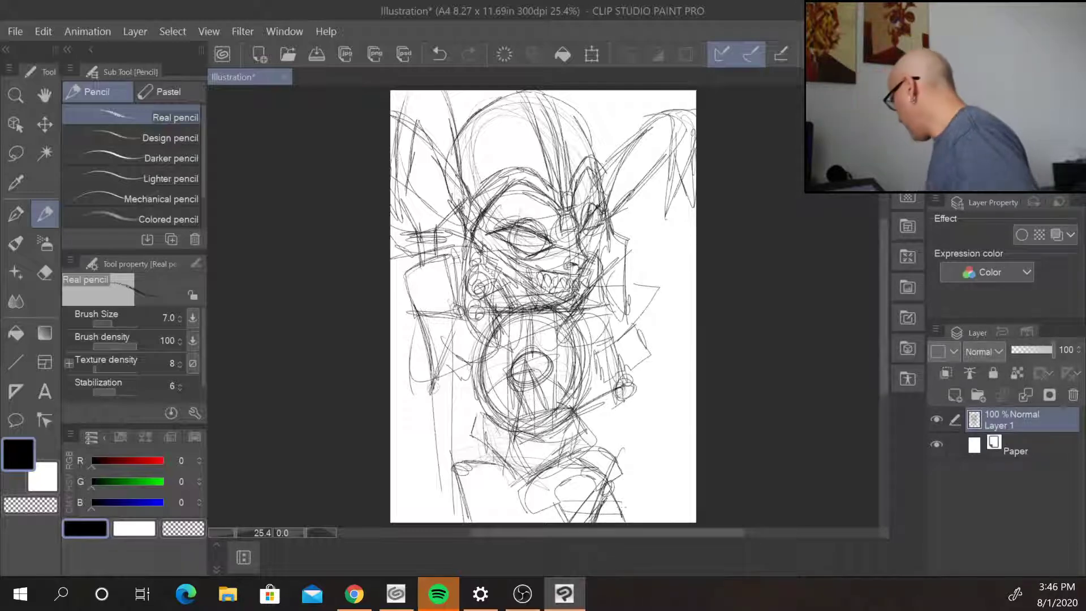
- Sketch the near hip and thigh with angular, pointed drapery lines running from the waist to the canvas's lower edge
mouse_move(469, 425)
left_mouse_down()
mouse_move(464, 471)
mouse_move(461, 445)
mouse_move(456, 458)
left_mouse_up()
mouse_move(475, 365)
left_mouse_down()
mouse_move(461, 401)
mouse_move(463, 378)
left_mouse_up()
left_click_drag(492, 398, 462, 410)
mouse_move(474, 396)
left_mouse_down()
mouse_move(465, 448)
mouse_move(436, 466)
left_mouse_up()
left_click_drag(455, 435, 436, 474)
left_click_drag(494, 412, 488, 437)
left_click_drag(486, 443, 466, 504)
left_click_drag(471, 412, 425, 499)
left_click_drag(481, 492, 440, 522)
left_click_drag(483, 458, 471, 499)
left_click_drag(495, 409, 487, 435)
left_click_drag(473, 491, 504, 521)
mouse_move(498, 491)
left_mouse_down()
mouse_move(532, 520)
mouse_move(513, 510)
left_mouse_up()
- Add short strokes at the far side of the waist and strengthen the edges of the pointed far shoulder piece
left_click_drag(556, 429, 553, 446)
left_click_drag(559, 443, 548, 465)
left_click_drag(599, 421, 586, 440)
left_click_drag(616, 430, 600, 452)
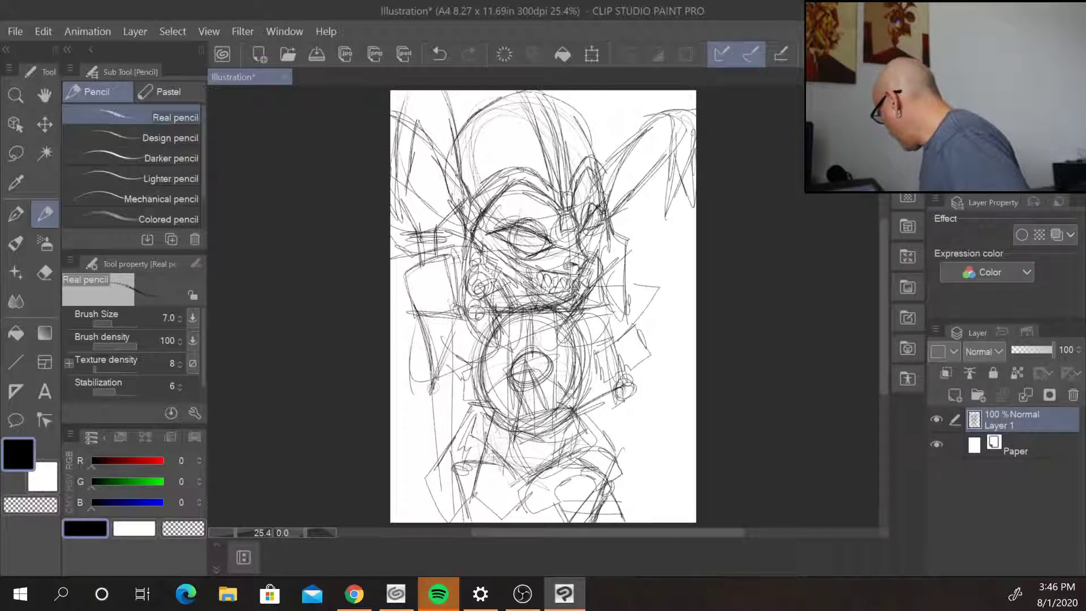
left_click_drag(656, 285, 630, 289)
left_click_drag(655, 290, 604, 348)
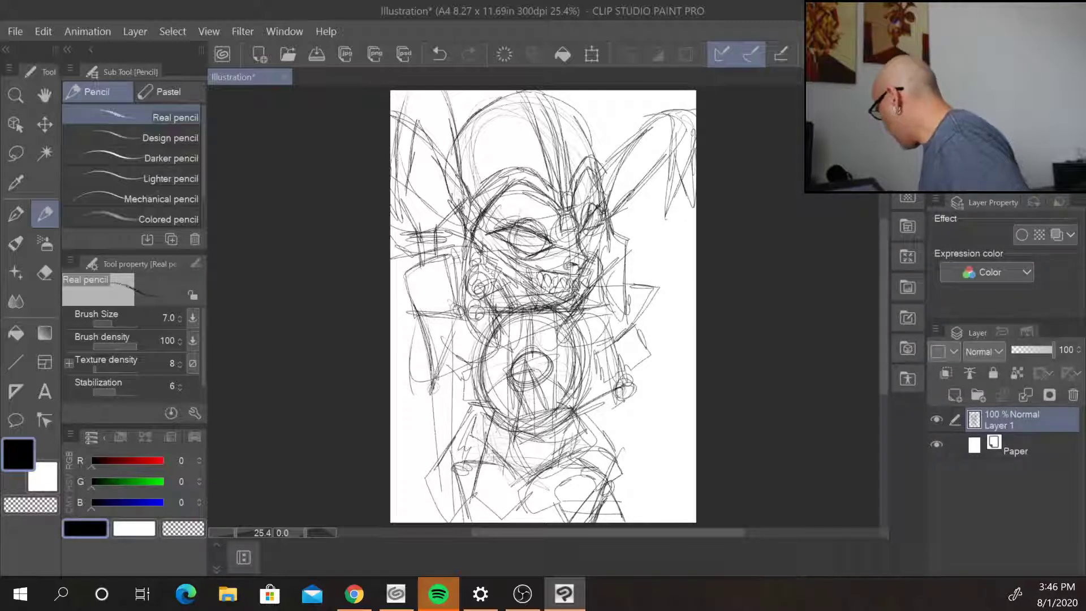
- Shape the near forearm with tapering lines around a round elbow joint and connect the elbow to the torso
left_click_drag(406, 298, 399, 365)
mouse_move(430, 332)
left_mouse_down()
mouse_move(428, 384)
mouse_move(391, 393)
left_mouse_up()
mouse_move(432, 355)
left_mouse_down()
mouse_move(393, 407)
mouse_move(424, 403)
mouse_move(405, 406)
mouse_move(416, 406)
left_mouse_up()
left_click_drag(470, 374, 435, 396)
left_click_drag(433, 343, 423, 363)
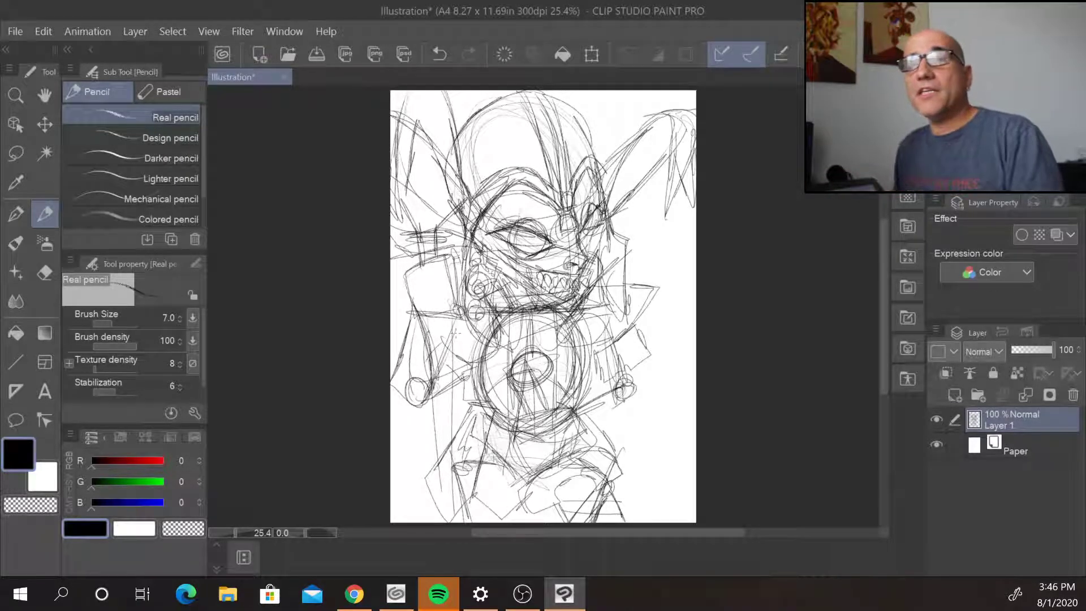
left_click_drag(435, 388, 483, 365)
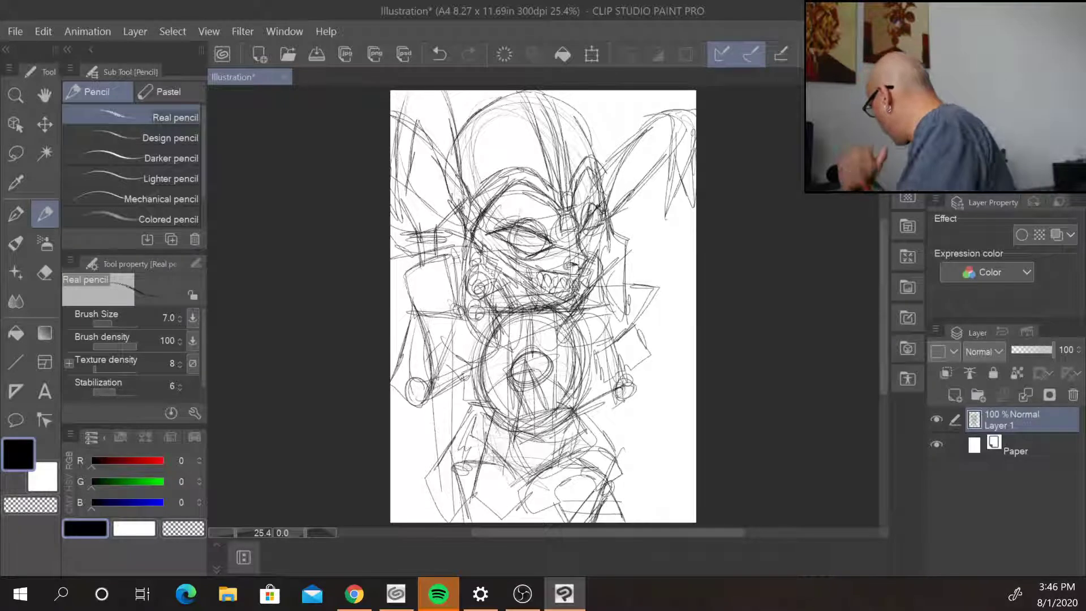
- Sketch the far forearm reaching across the waist and box in the far elbow with angular lines
mouse_move(601, 372)
left_mouse_down()
mouse_move(639, 394)
mouse_move(621, 413)
mouse_move(546, 434)
left_mouse_up()
mouse_move(600, 400)
left_mouse_down()
mouse_move(557, 428)
mouse_move(587, 441)
left_mouse_up()
mouse_move(591, 432)
left_mouse_down()
mouse_move(650, 404)
mouse_move(589, 447)
left_mouse_up()
mouse_move(583, 402)
left_mouse_down()
mouse_move(650, 381)
mouse_move(615, 397)
left_mouse_up()
mouse_move(591, 352)
left_mouse_down()
mouse_move(611, 390)
mouse_move(644, 354)
left_mouse_up()
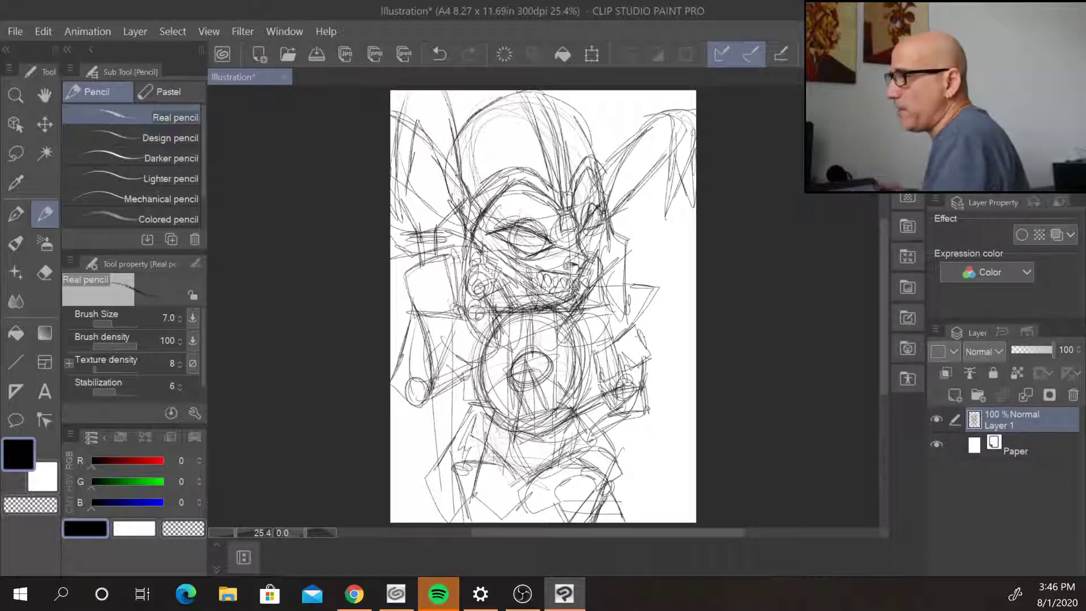
- Reinforce the skull and forehead lines and darken both brow ridges around the eyes
mouse_move(455, 162)
left_mouse_down()
mouse_move(523, 97)
mouse_move(566, 97)
mouse_move(593, 144)
left_mouse_up()
left_click_drag(536, 107, 553, 180)
left_click_drag(561, 127, 568, 180)
mouse_move(501, 192)
left_mouse_down()
mouse_move(565, 211)
mouse_move(508, 204)
left_mouse_up()
mouse_move(577, 207)
left_mouse_down()
mouse_move(600, 183)
mouse_move(578, 229)
left_mouse_up()
left_click_drag(605, 197, 589, 216)
left_click_drag(608, 178, 602, 198)
left_click_drag(596, 204, 588, 215)
left_click_drag(472, 224, 495, 251)
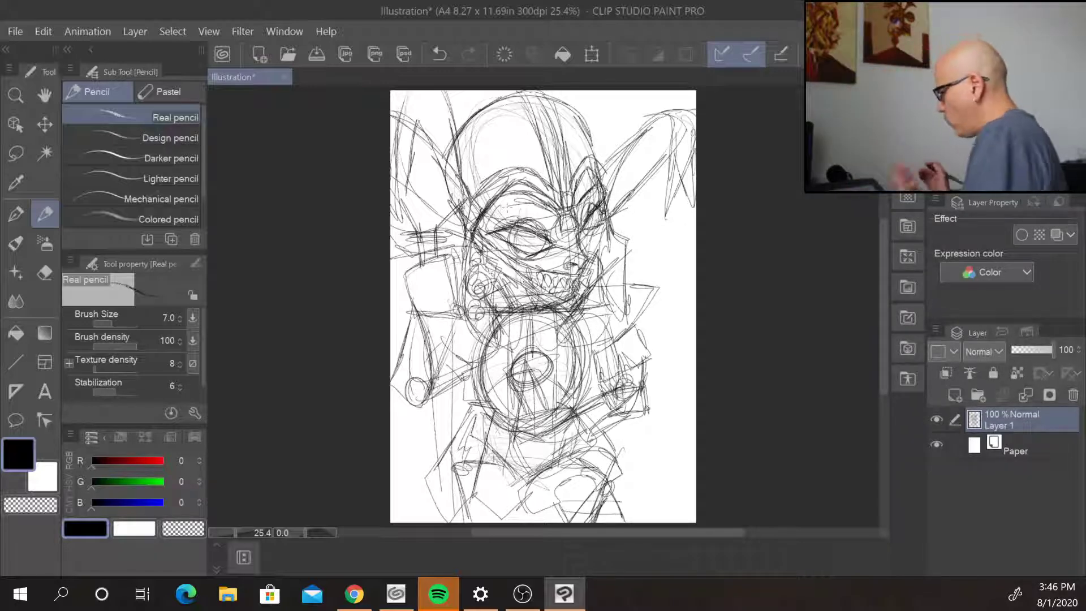
- Draw the raised near hand beside the face with stacked curled fingers, and add the wrist and forearm lines below it
mouse_move(406, 280)
left_mouse_down()
mouse_move(439, 314)
mouse_move(415, 267)
mouse_move(436, 314)
mouse_move(430, 263)
mouse_move(460, 264)
mouse_move(458, 252)
left_mouse_up()
left_click_drag(415, 287, 459, 271)
mouse_move(423, 310)
left_mouse_down()
mouse_move(462, 286)
mouse_move(457, 300)
left_mouse_up()
left_click_drag(422, 333, 452, 306)
mouse_move(457, 253)
left_mouse_down()
mouse_move(477, 326)
mouse_move(469, 309)
left_mouse_up()
left_click_drag(442, 261, 460, 289)
mouse_move(448, 291)
left_mouse_down()
mouse_move(464, 288)
mouse_move(461, 304)
mouse_move(436, 330)
mouse_move(412, 335)
mouse_move(432, 324)
mouse_move(402, 359)
left_mouse_up()
mouse_move(433, 327)
left_mouse_down()
mouse_move(422, 391)
mouse_move(391, 355)
left_mouse_up()
left_click_drag(430, 362, 405, 368)
left_click_drag(433, 318, 394, 361)
left_click_drag(438, 359, 403, 369)
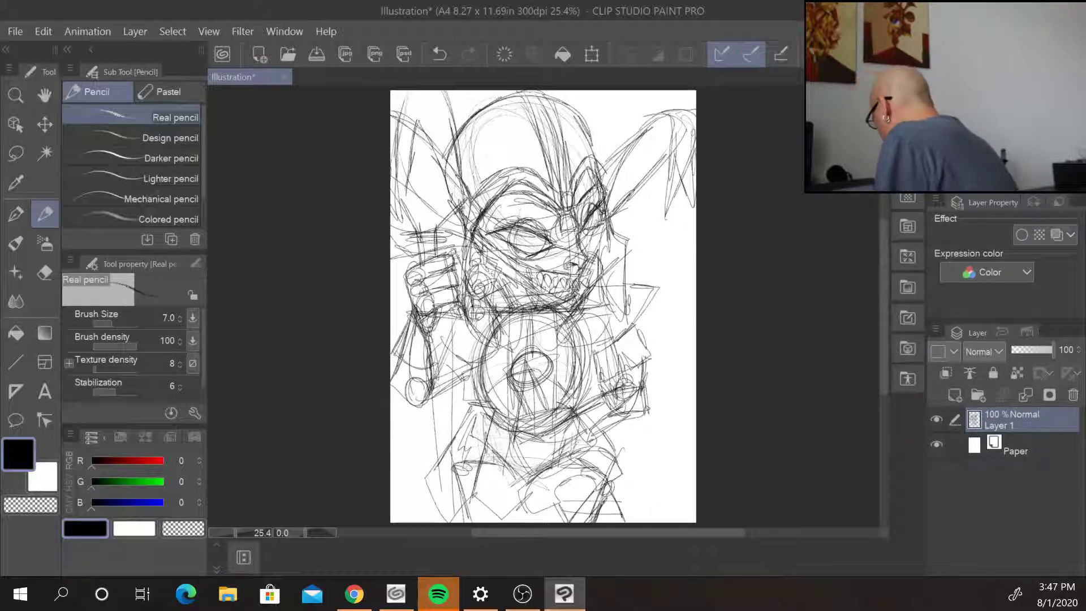
- Thicken the far forearm and rough in its hand in front of the waist with overlapping slanted strokes
left_click_drag(608, 387, 581, 407)
mouse_move(618, 385)
left_mouse_down()
mouse_move(603, 420)
mouse_move(530, 432)
mouse_move(561, 474)
left_mouse_up()
left_click_drag(588, 438, 563, 469)
mouse_move(578, 432)
left_mouse_down()
mouse_move(552, 450)
mouse_move(555, 471)
mouse_move(536, 446)
mouse_move(557, 467)
left_mouse_up()
left_click_drag(592, 441, 560, 469)
- Sketch the upper part of the far hand over the lower torso with rounded overlapping strokes and a firm diagonal edge
left_click_drag(574, 403, 530, 417)
left_click_drag(552, 405, 521, 455)
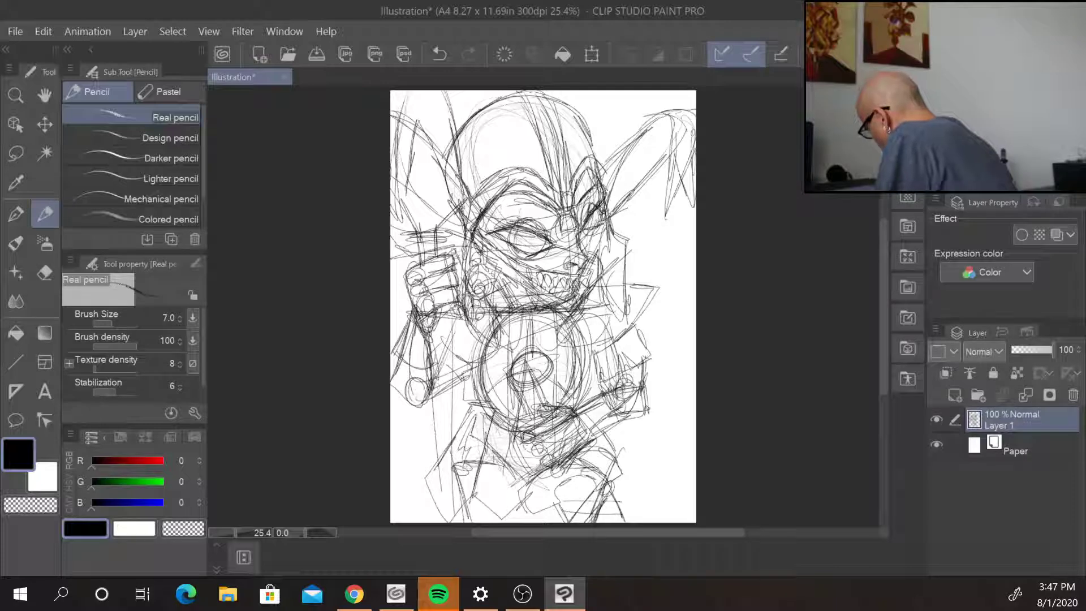
left_click_drag(545, 399, 530, 416)
mouse_move(536, 371)
left_mouse_down()
mouse_move(510, 408)
mouse_move(512, 384)
mouse_move(539, 400)
mouse_move(523, 412)
mouse_move(532, 388)
mouse_move(502, 409)
mouse_move(556, 391)
mouse_move(501, 418)
left_mouse_up()
mouse_move(560, 390)
left_mouse_down()
mouse_move(502, 423)
mouse_move(542, 462)
mouse_move(592, 447)
left_mouse_up()
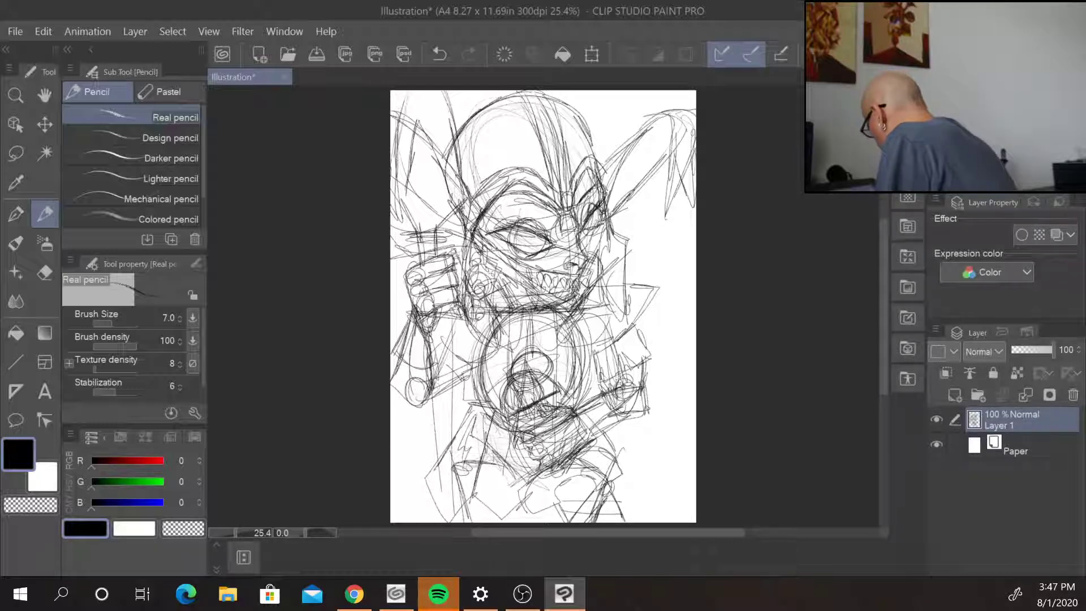
- Add pointed sleeve strokes trailing beneath the far forearm and elbow
left_click_drag(574, 408, 603, 439)
mouse_move(580, 414)
left_mouse_down()
mouse_move(603, 397)
mouse_move(635, 430)
left_mouse_up()
left_click_drag(620, 411, 641, 427)
left_click_drag(608, 432, 642, 429)
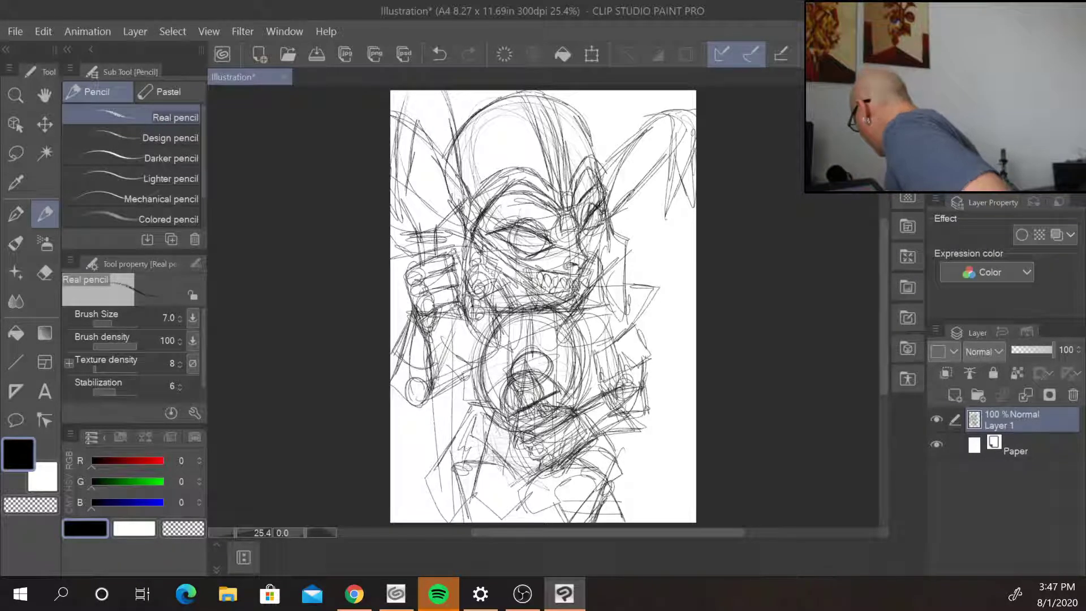
- Refine the far cheek contour, the creases from nose to mouth and the short marks along the nose bridge
left_click_drag(593, 255, 580, 288)
mouse_move(543, 258)
left_mouse_down()
mouse_move(517, 268)
mouse_move(534, 285)
left_mouse_up()
left_click_drag(609, 242, 598, 257)
left_click_drag(607, 245, 600, 263)
left_click_drag(615, 223, 601, 261)
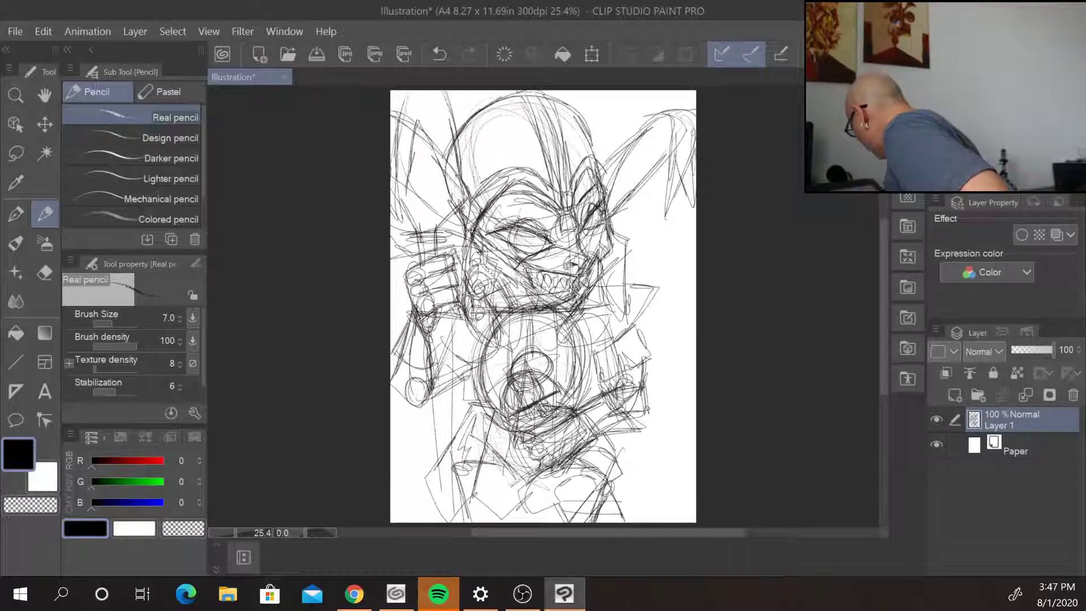
mouse_move(613, 222)
left_mouse_down()
mouse_move(585, 251)
mouse_move(527, 272)
left_mouse_up()
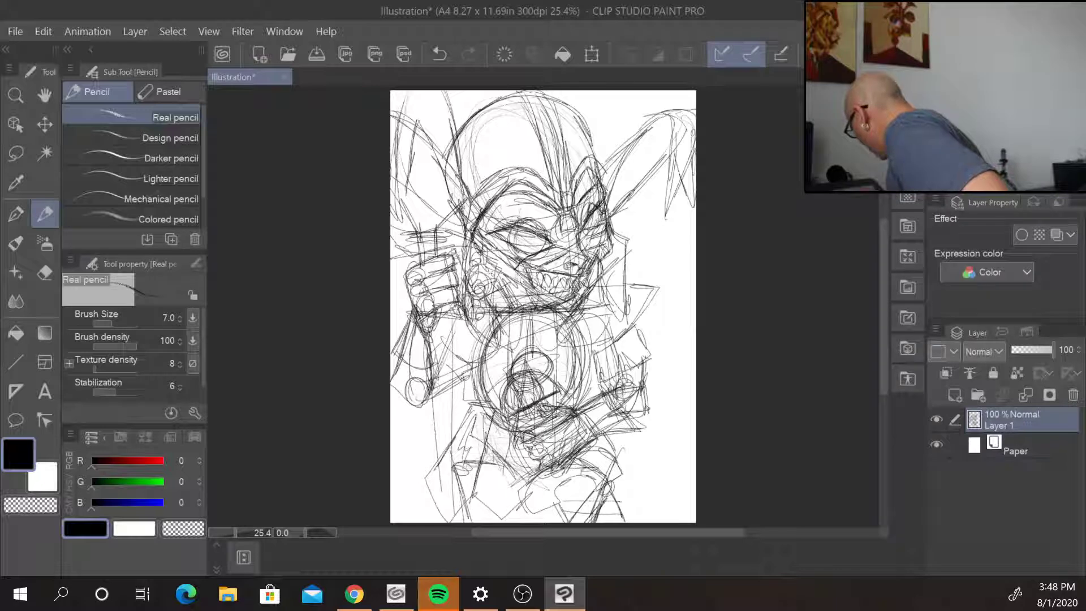
left_click_drag(569, 218, 561, 253)
left_click_drag(577, 237, 568, 256)
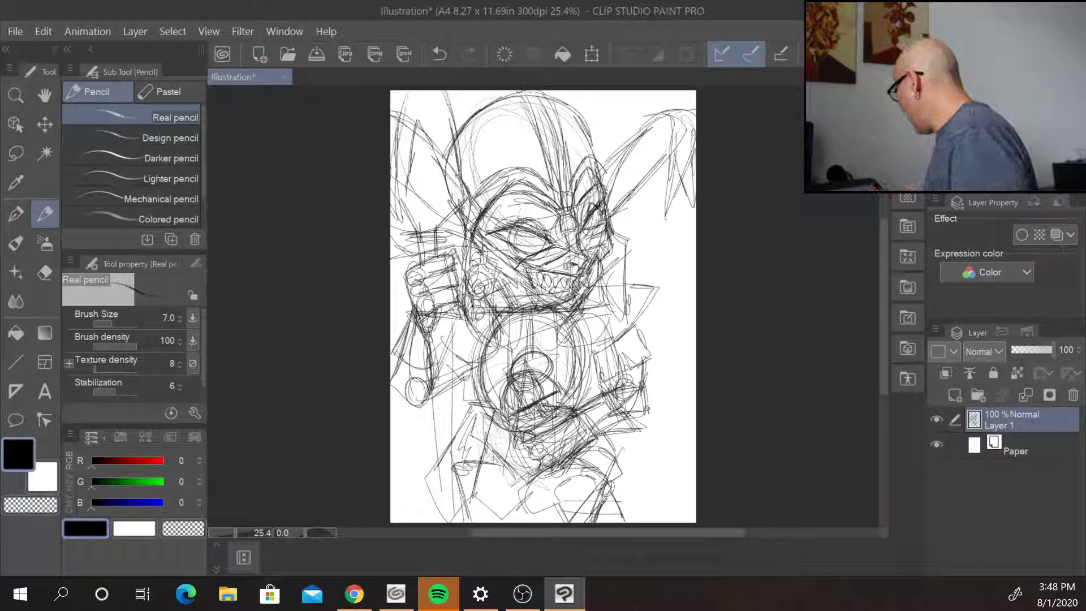
- Darken the far eye and the upper and lower lids of the near eye
mouse_move(579, 240)
left_mouse_down()
mouse_move(605, 227)
mouse_move(594, 218)
mouse_move(603, 230)
mouse_move(597, 209)
mouse_move(608, 188)
mouse_move(613, 203)
left_mouse_up()
mouse_move(520, 229)
left_mouse_down()
mouse_move(564, 248)
mouse_move(542, 255)
mouse_move(556, 229)
left_mouse_up()
left_click_drag(481, 233, 506, 240)
left_click_drag(508, 238, 522, 254)
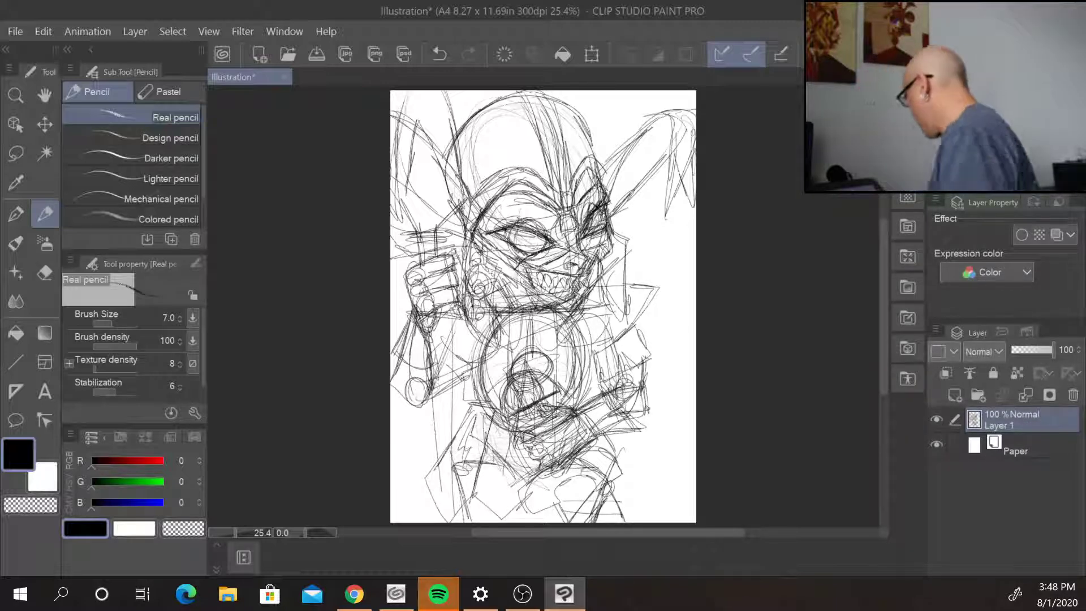
- Add a new layer, lower Layer 1's opacity to 49%, and make Layer 2 the drawing layer
left_click(955, 396)
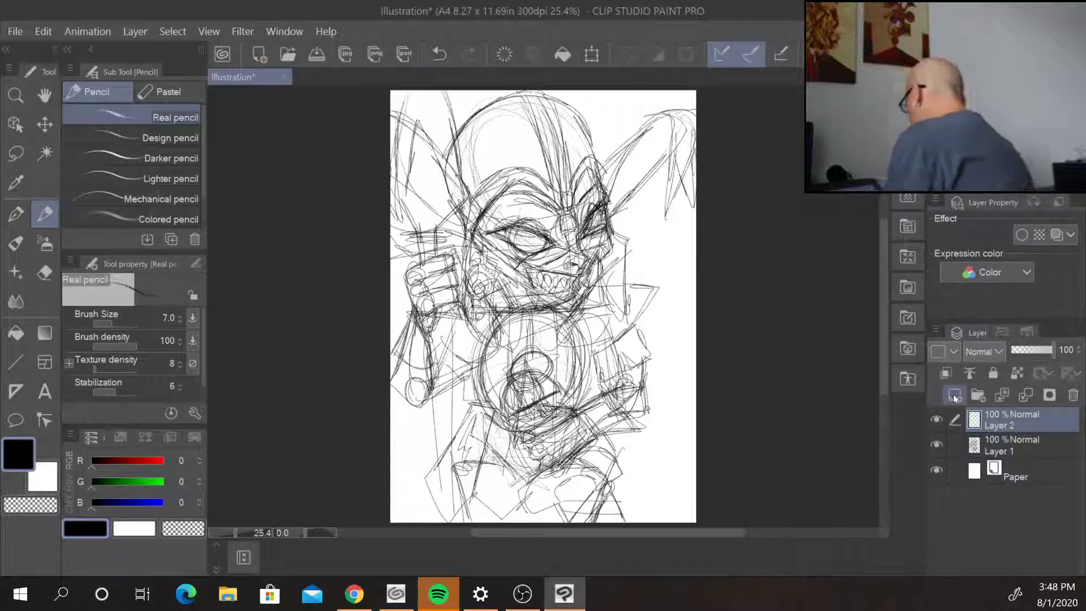
left_click(1035, 444)
left_click_drag(1053, 350, 1033, 347)
left_click(1043, 418)
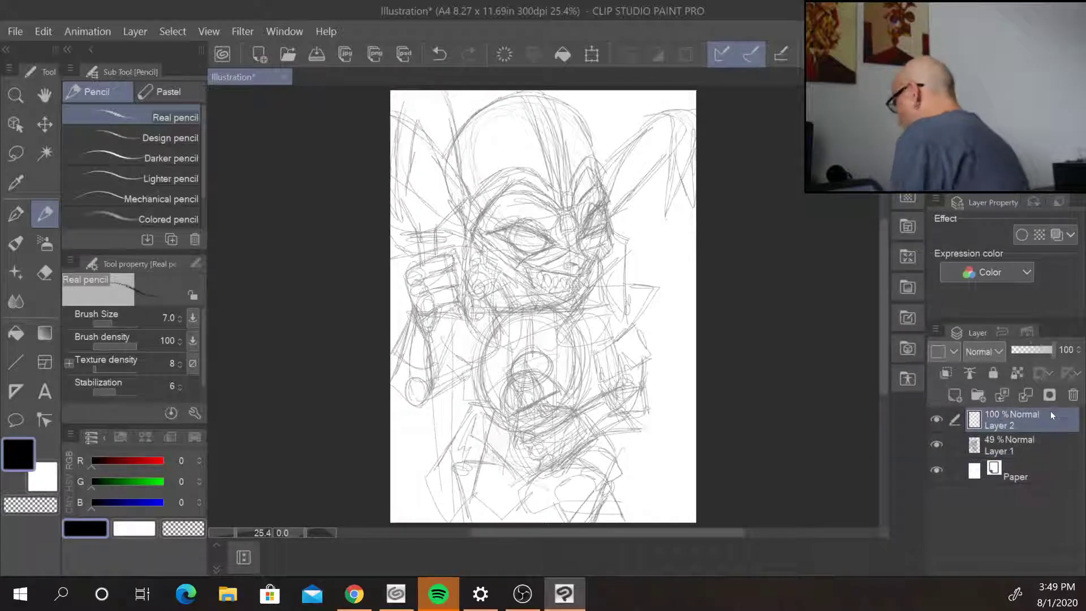
- Set the Real pencil brush size to 12 and draw the clean outline of the far eye on Layer 2
scroll(631, 278, "up", 1)
scroll(631, 278, "up", 1)
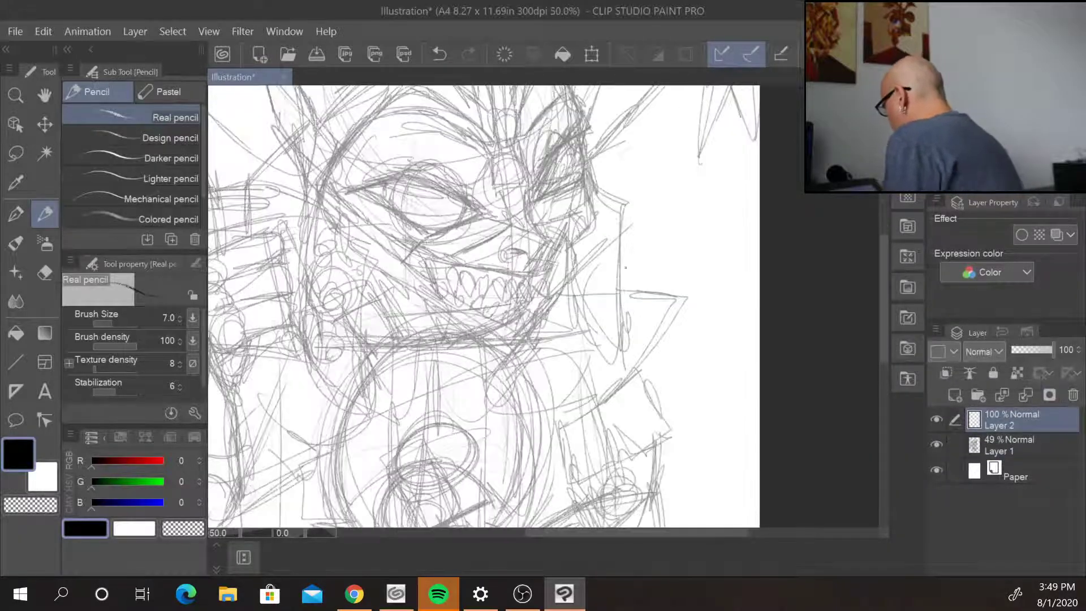
mouse_move(633, 250)
left_mouse_down()
mouse_move(686, 375)
mouse_move(692, 364)
left_mouse_up()
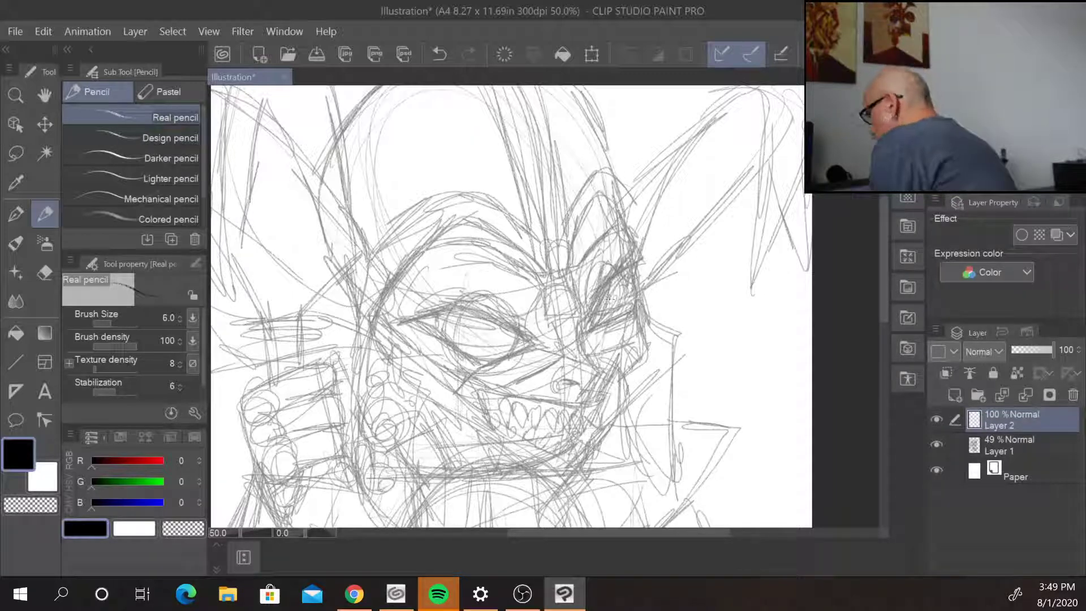
key("bracketright")
key("bracketright")
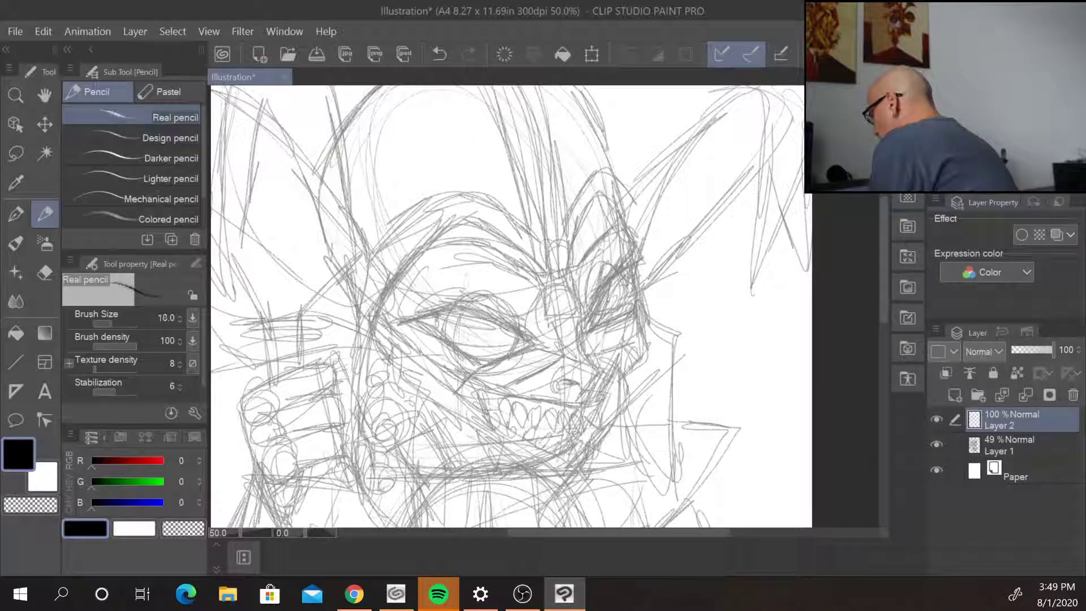
key("bracketright")
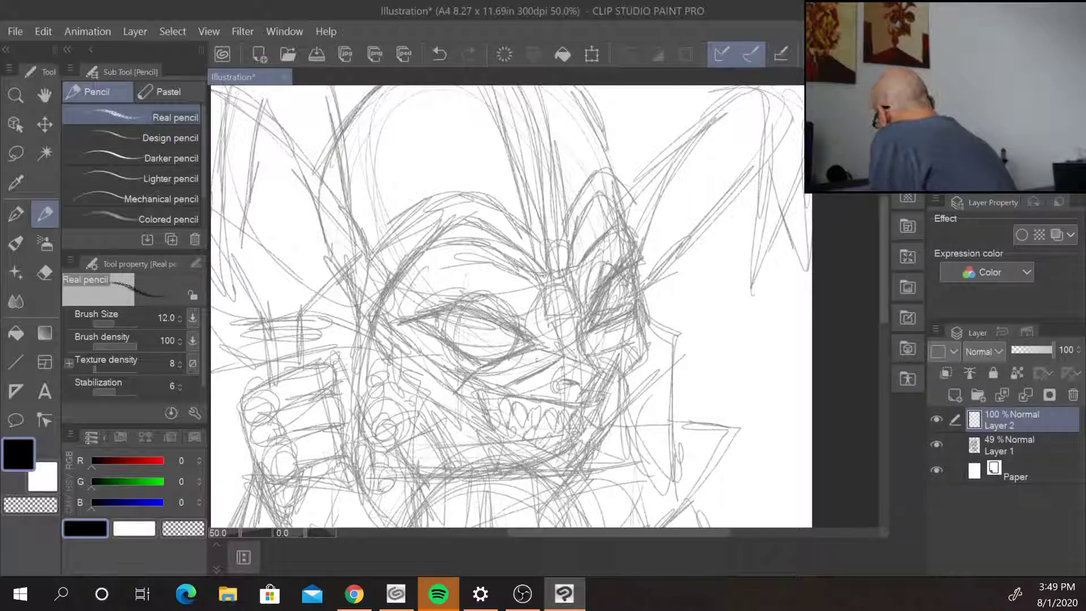
left_click_drag(586, 330, 638, 262)
left_click_drag(578, 334, 631, 311)
mouse_move(625, 272)
left_mouse_down()
mouse_move(636, 310)
mouse_move(620, 316)
mouse_move(639, 309)
left_mouse_up()
left_click_drag(627, 284, 636, 268)
- Draw the far cheek contour and the nose with its nostril, joining them to the upper line of the grin
mouse_move(633, 304)
left_mouse_down()
mouse_move(642, 330)
mouse_move(607, 391)
left_mouse_up()
mouse_move(582, 311)
left_mouse_down()
mouse_move(584, 351)
mouse_move(605, 384)
mouse_move(555, 391)
left_mouse_up()
mouse_move(555, 392)
left_mouse_down()
mouse_move(575, 396)
mouse_move(594, 377)
mouse_move(596, 387)
left_mouse_up()
mouse_move(584, 383)
left_mouse_down()
mouse_move(598, 374)
mouse_move(594, 388)
left_mouse_up()
mouse_move(584, 371)
left_mouse_down()
mouse_move(598, 392)
mouse_move(610, 385)
left_mouse_up()
mouse_move(513, 394)
left_mouse_down()
mouse_move(597, 404)
mouse_move(568, 410)
mouse_move(492, 386)
mouse_move(444, 354)
mouse_move(483, 403)
left_mouse_up()
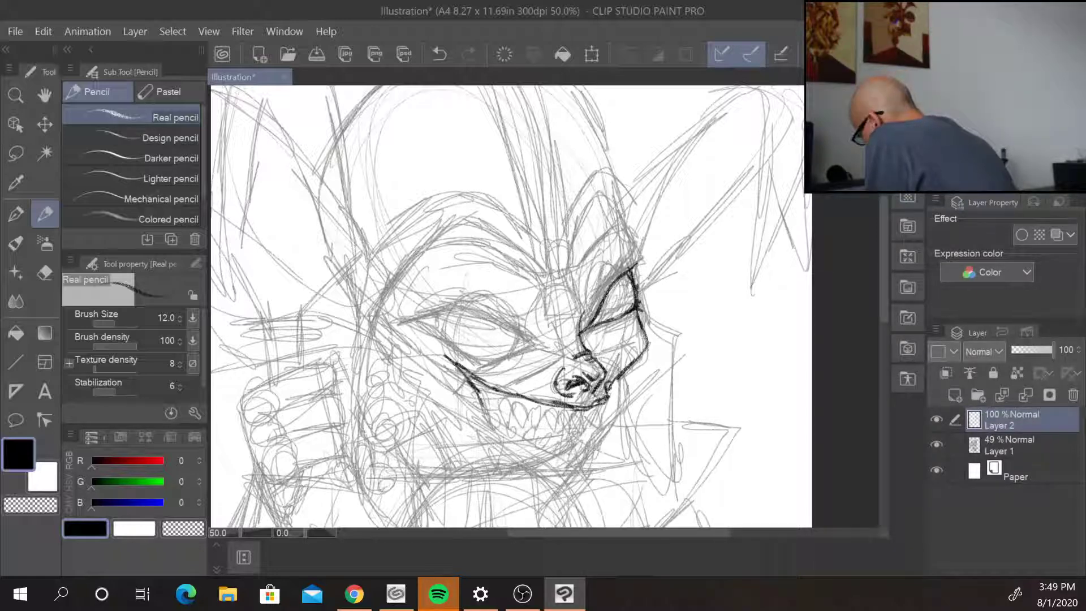
- Draw the row of sharp upper teeth along the grin's upper line
left_click_drag(605, 405, 595, 416)
mouse_move(480, 384)
left_mouse_down()
mouse_move(498, 418)
mouse_move(511, 426)
mouse_move(520, 412)
mouse_move(532, 428)
left_mouse_up()
mouse_move(529, 413)
left_mouse_down()
mouse_move(555, 413)
mouse_move(559, 429)
mouse_move(557, 413)
mouse_move(583, 433)
left_mouse_up()
mouse_move(586, 416)
left_mouse_down()
mouse_move(592, 433)
mouse_move(591, 423)
mouse_move(608, 425)
left_mouse_up()
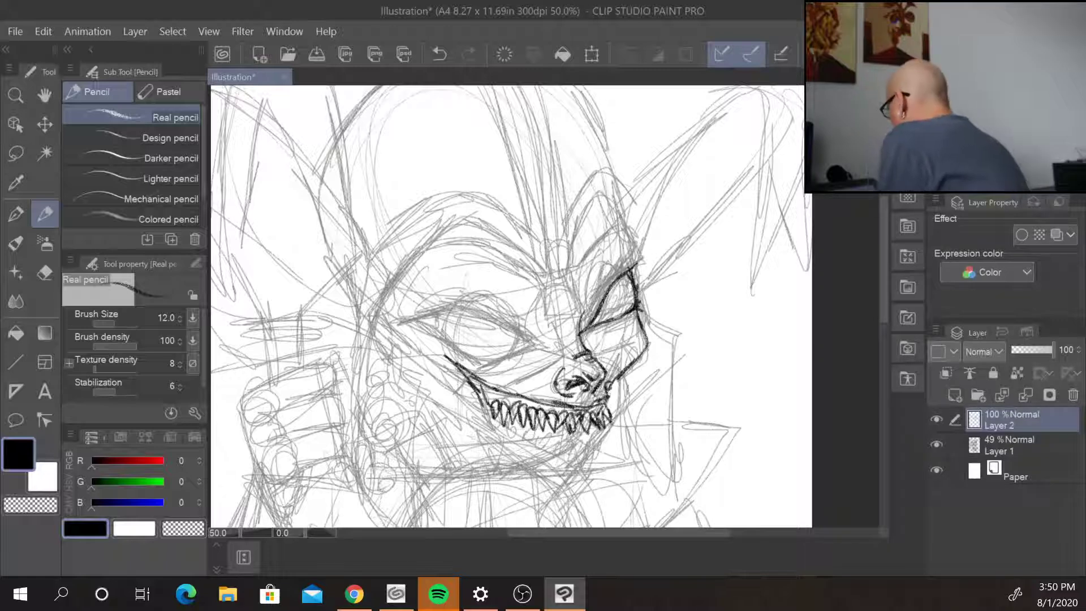
- Draw the near mouth corner curving below the teeth and add crease marks above the lip and beside the nose
scroll(884, 276, "down", 3)
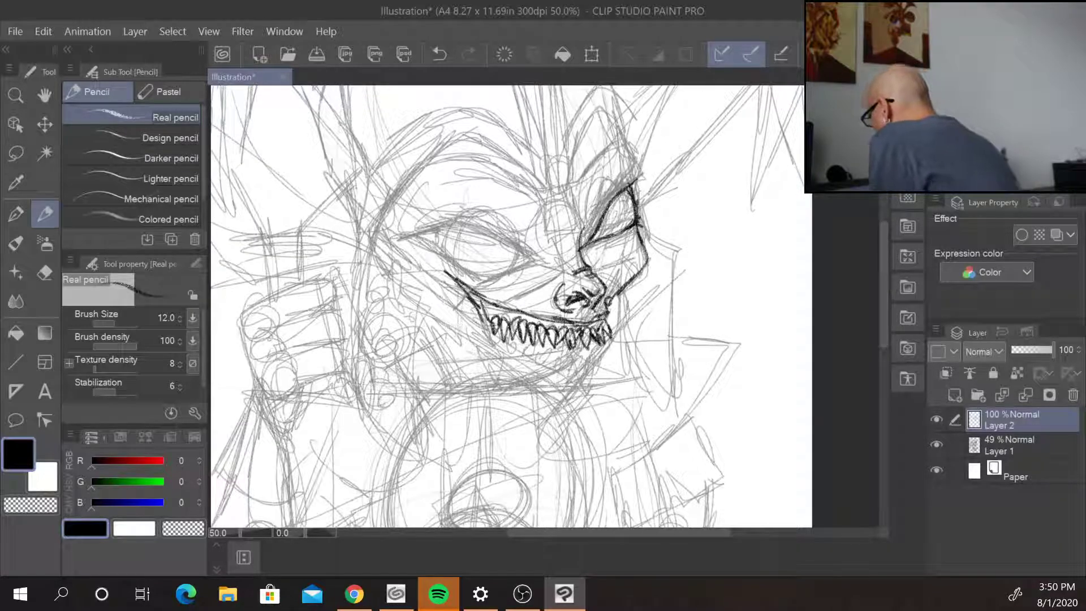
left_click_drag(487, 323, 512, 359)
left_click_drag(484, 304, 491, 314)
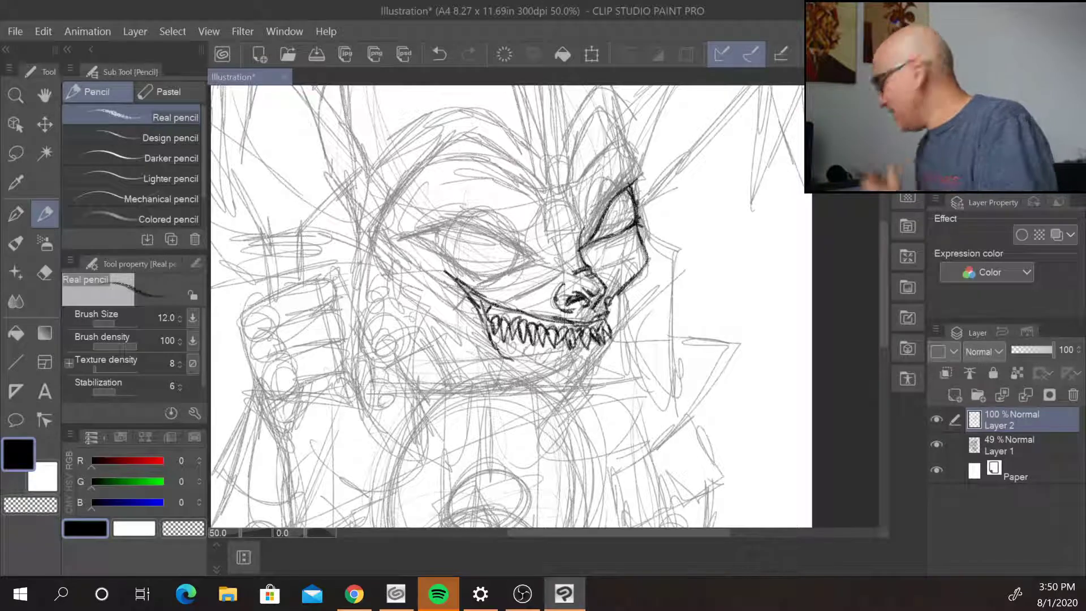
mouse_move(488, 291)
left_mouse_down()
mouse_move(579, 321)
mouse_move(495, 291)
left_mouse_up()
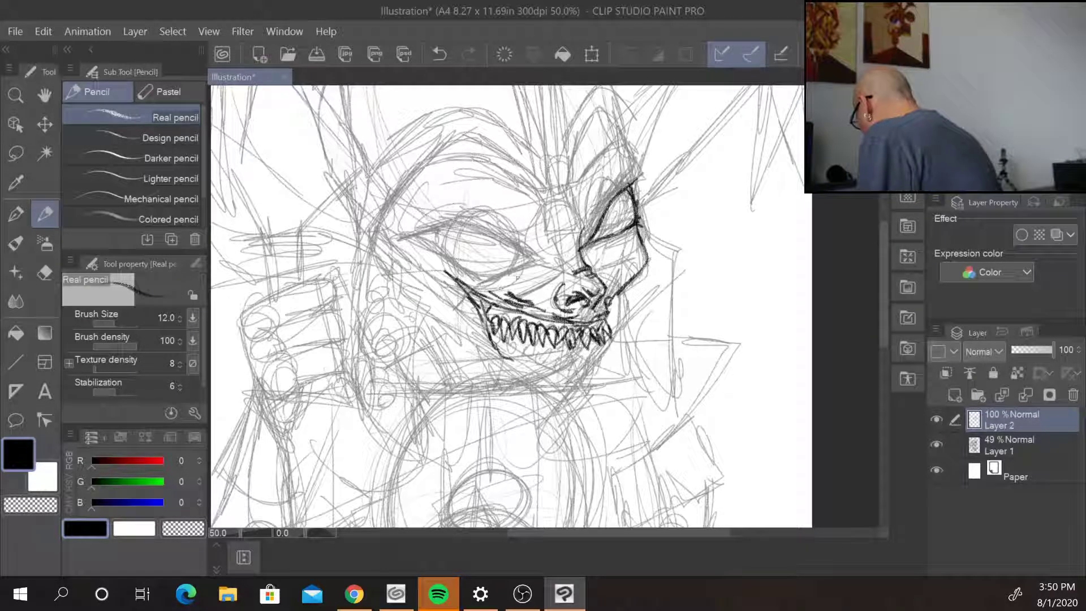
left_click_drag(606, 304, 594, 316)
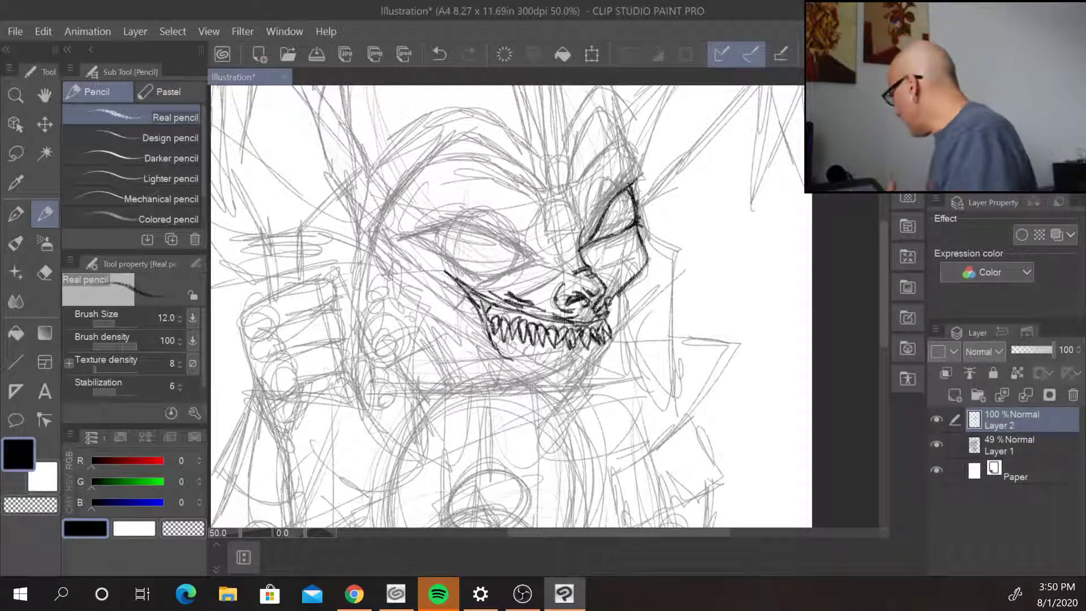
- Fill in the row of pointed lower teeth beneath the upper ones
mouse_move(500, 341)
left_mouse_down()
mouse_move(524, 362)
mouse_move(550, 358)
left_mouse_up()
left_click_drag(548, 347, 552, 369)
left_click_drag(551, 346, 564, 365)
mouse_move(565, 348)
left_mouse_down()
mouse_move(574, 368)
mouse_move(603, 353)
left_mouse_up()
- Draw the lower lip and pointed chin, and add cheek creases running from the near eye's corner down to the jaw
mouse_move(498, 354)
left_mouse_down()
mouse_move(542, 370)
mouse_move(595, 374)
mouse_move(573, 374)
mouse_move(596, 363)
mouse_move(574, 378)
left_mouse_up()
left_click_drag(503, 381, 566, 405)
mouse_move(435, 286)
left_mouse_down()
mouse_move(467, 347)
mouse_move(511, 383)
mouse_move(460, 330)
left_mouse_up()
left_click_drag(406, 238, 462, 363)
left_click_drag(586, 366, 587, 387)
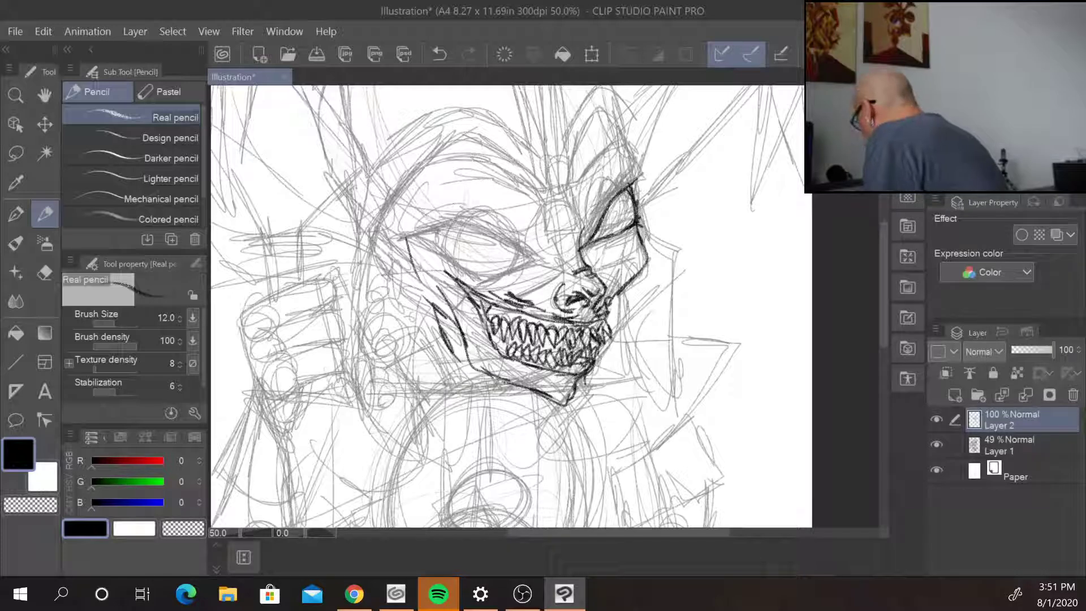
- Outline the near eye with its corners and upper lid, and add the far eye's inner corner
mouse_move(419, 231)
left_mouse_down()
mouse_move(468, 222)
mouse_move(542, 258)
mouse_move(509, 273)
mouse_move(421, 243)
left_mouse_up()
mouse_move(431, 245)
left_mouse_down()
mouse_move(408, 237)
mouse_move(452, 222)
mouse_move(441, 255)
left_mouse_up()
left_click_drag(518, 249, 496, 274)
left_click_drag(519, 254, 514, 266)
left_click_drag(596, 232, 605, 239)
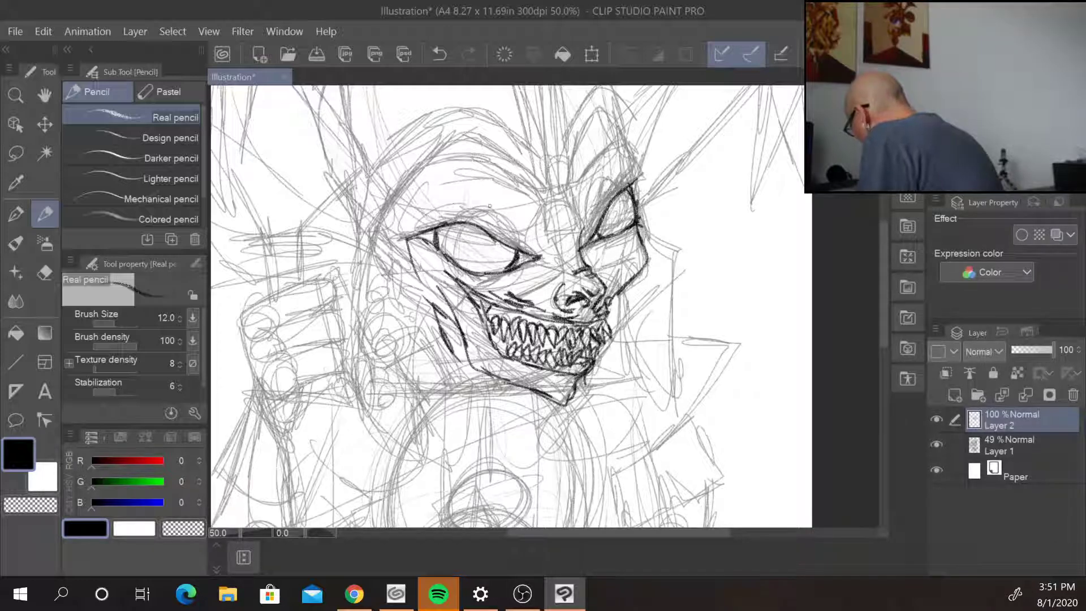
mouse_move(415, 225)
left_mouse_down()
mouse_move(459, 204)
mouse_move(532, 234)
left_mouse_up()
- Draw the riveted plate between the brows, running down to the bridge of the nose
mouse_move(536, 183)
left_mouse_down()
mouse_move(544, 226)
mouse_move(586, 225)
mouse_move(582, 179)
mouse_move(582, 225)
left_mouse_up()
left_click_drag(576, 175, 572, 195)
mouse_move(546, 215)
left_mouse_down()
mouse_move(547, 230)
mouse_move(591, 222)
mouse_move(538, 196)
mouse_move(535, 149)
left_mouse_up()
left_click_drag(535, 152, 572, 145)
- Draw the near and far arched brow ridges with inner fold lines on both sides of the centre plate
mouse_move(570, 146)
left_mouse_down()
mouse_move(578, 200)
mouse_move(547, 181)
mouse_move(568, 168)
mouse_move(552, 182)
mouse_move(585, 217)
mouse_move(542, 215)
mouse_move(597, 121)
mouse_move(628, 117)
mouse_move(628, 93)
mouse_move(631, 122)
left_mouse_up()
mouse_move(573, 148)
left_mouse_down()
mouse_move(578, 163)
mouse_move(492, 113)
mouse_move(435, 111)
left_mouse_up()
mouse_move(441, 112)
left_mouse_down()
mouse_move(399, 136)
mouse_move(376, 168)
mouse_move(394, 150)
left_mouse_up()
mouse_move(444, 150)
left_mouse_down()
mouse_move(395, 202)
mouse_move(501, 142)
mouse_move(532, 181)
left_mouse_up()
left_click_drag(507, 146, 534, 180)
left_click_drag(627, 117, 620, 139)
left_click_drag(625, 126, 640, 198)
left_click_drag(631, 138, 599, 164)
left_click_drag(614, 146, 585, 176)
left_click_drag(454, 175, 535, 187)
left_click_drag(589, 159, 581, 183)
- Strengthen the contour beside the far mouth corner and round off the tip of the chin
left_click_drag(622, 295, 606, 342)
scroll(617, 350, "down", 1)
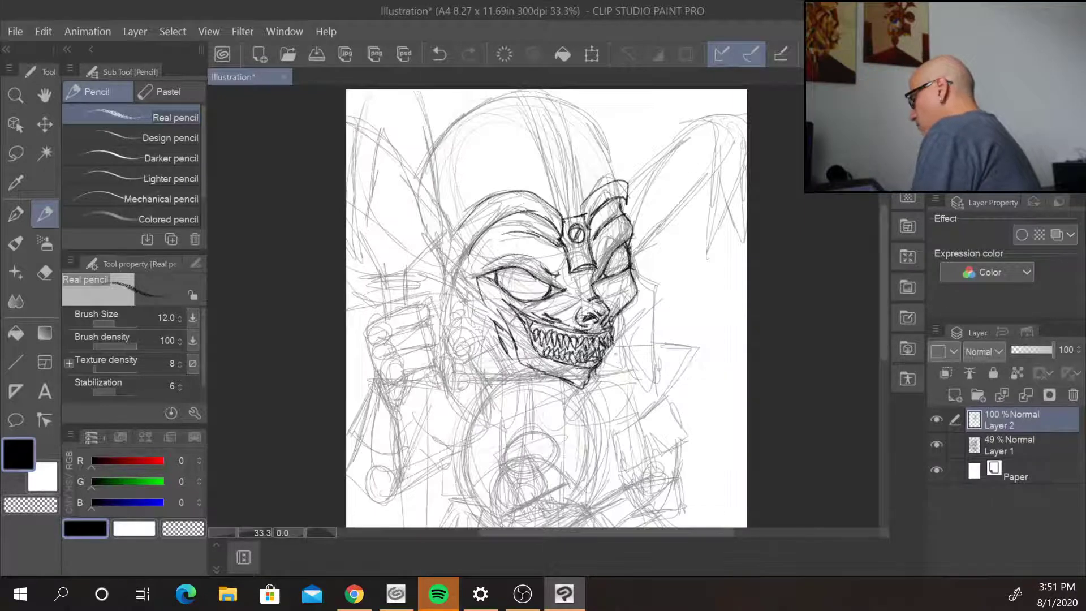
scroll(565, 339, "down", 3)
scroll(565, 339, "up", 2)
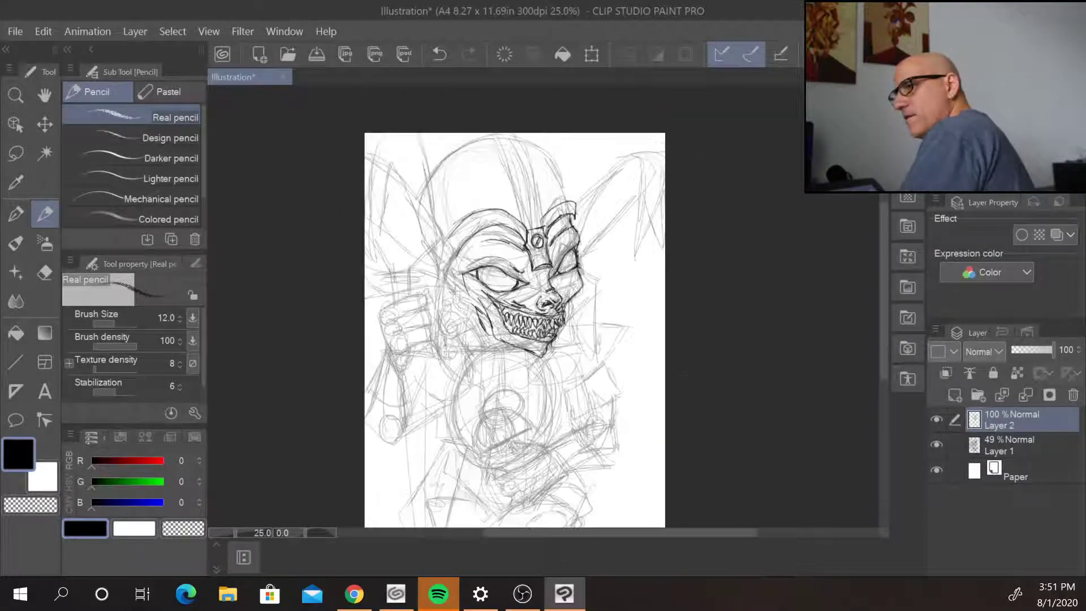
scroll(656, 385, "up", 2)
scroll(681, 383, "down", 1)
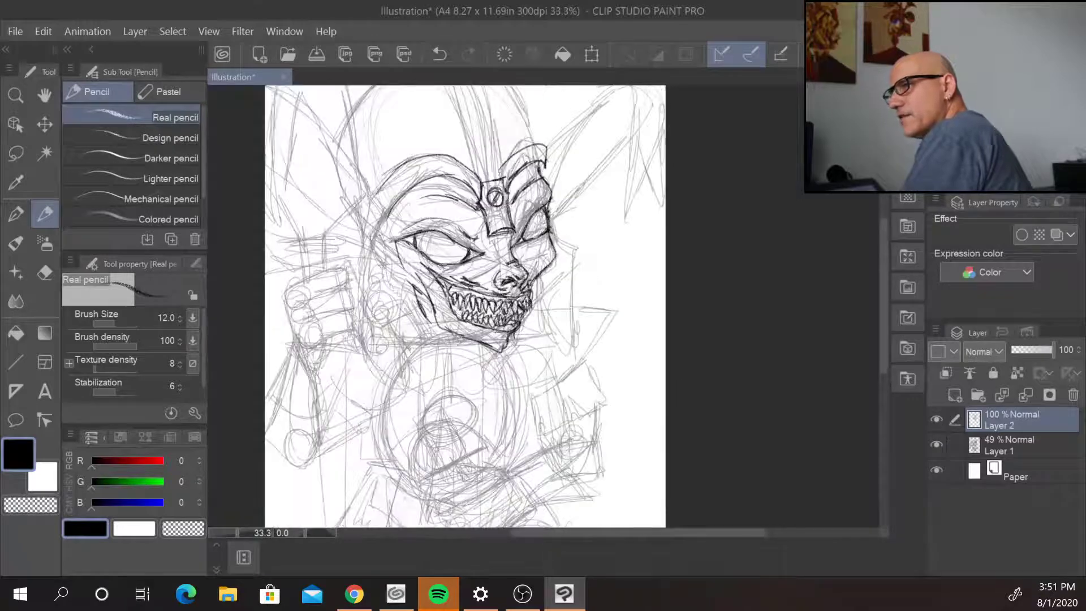
left_click_drag(657, 356, 704, 294)
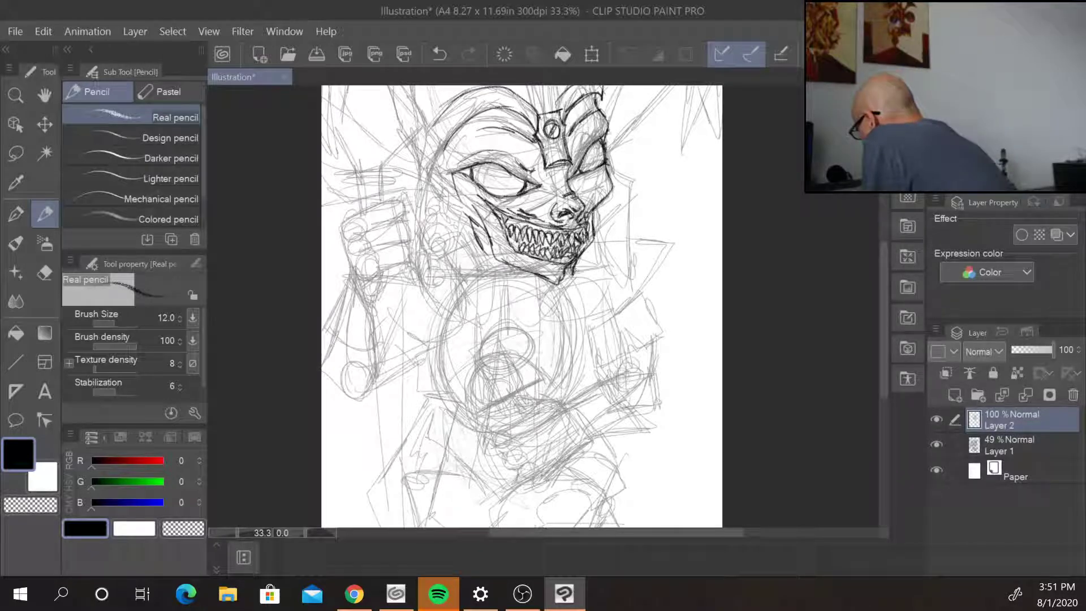
left_click_drag(571, 276, 546, 284)
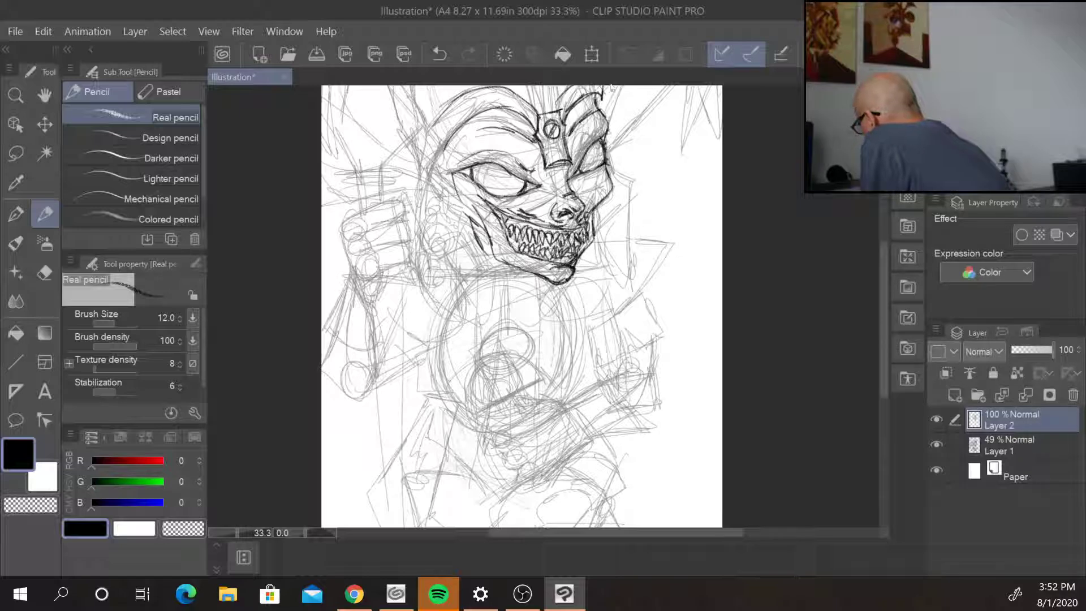
- Add a small ridged knob at the far temple and darken the near upper eyelid and nose bridge
left_click_drag(600, 123, 618, 111)
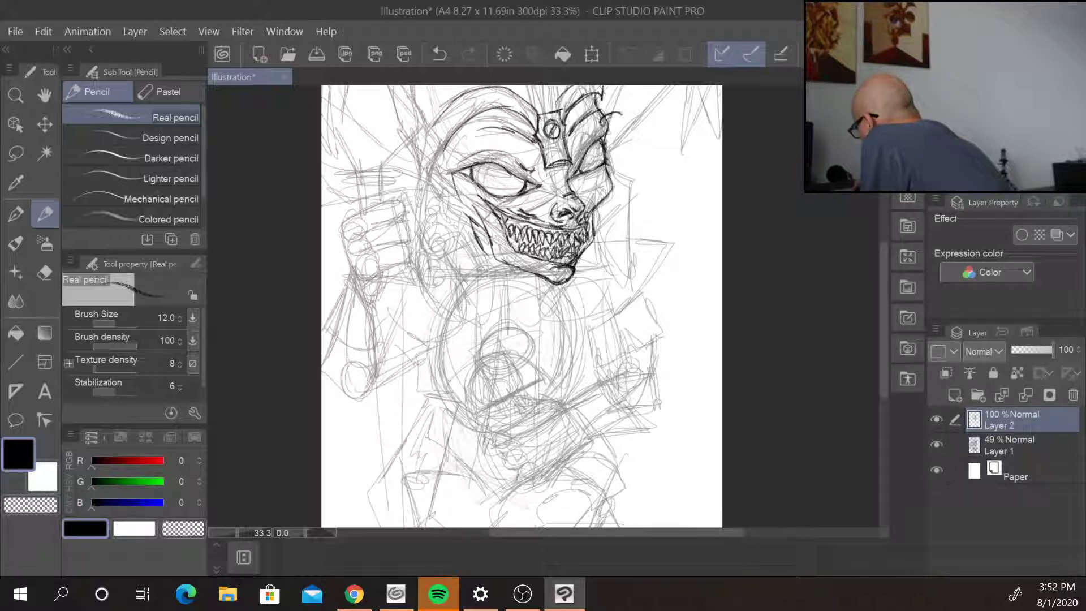
mouse_move(610, 137)
left_mouse_down()
mouse_move(615, 111)
mouse_move(623, 123)
left_mouse_up()
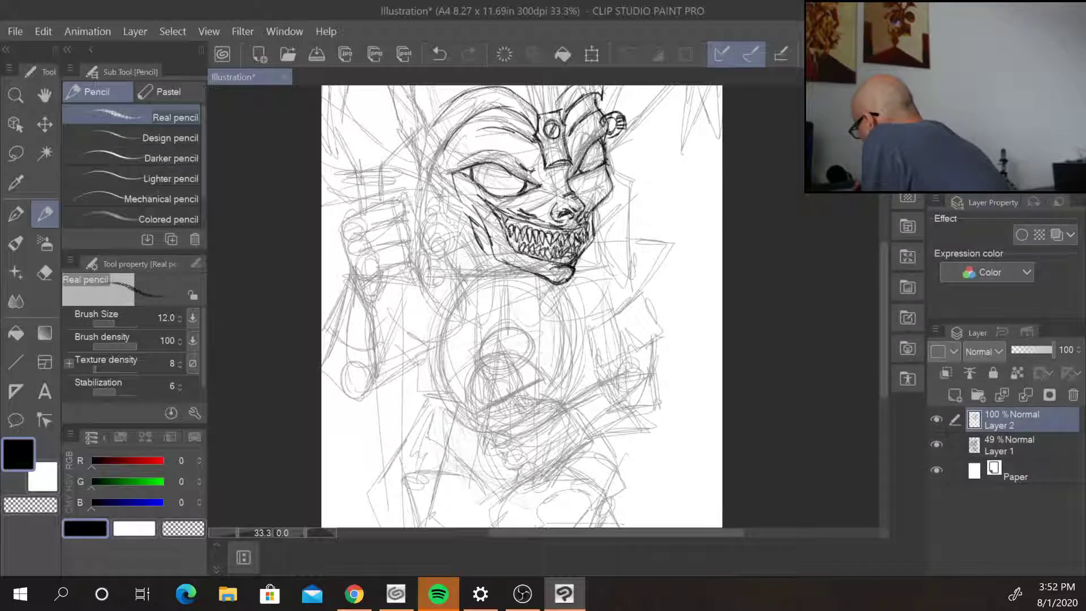
mouse_move(456, 163)
left_mouse_down()
mouse_move(523, 150)
mouse_move(537, 180)
mouse_move(540, 165)
mouse_move(540, 194)
left_mouse_up()
left_click_drag(553, 186, 538, 194)
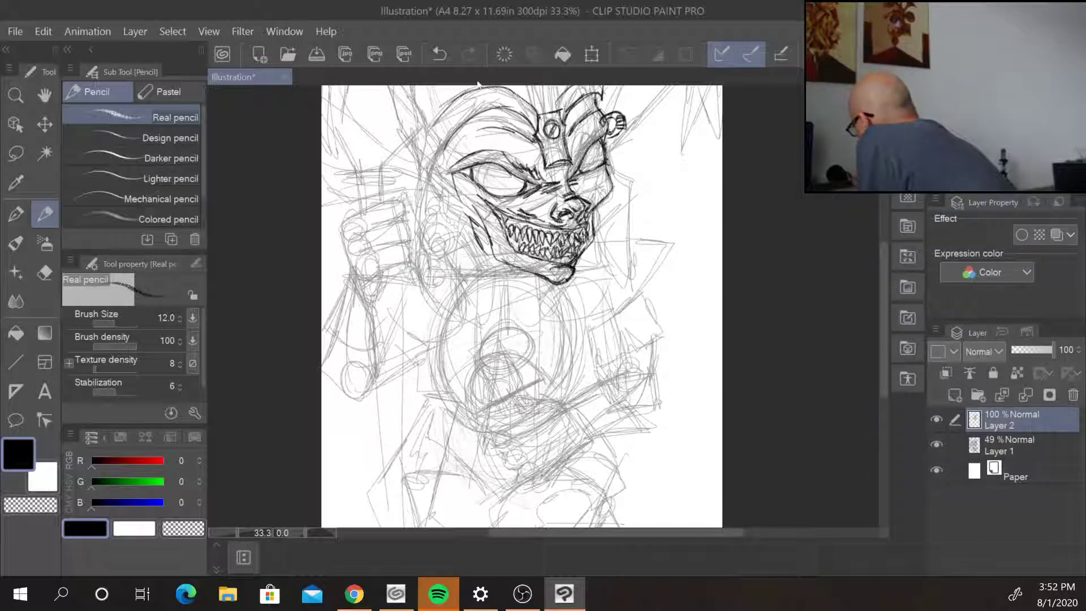
- Draw the long pointed side flaps framing the near and far cheeks, and touch up the lines along the jaw
mouse_move(458, 125)
left_mouse_down()
mouse_move(441, 204)
mouse_move(465, 216)
mouse_move(456, 311)
left_mouse_up()
mouse_move(442, 148)
left_mouse_down()
mouse_move(418, 184)
mouse_move(436, 189)
mouse_move(420, 183)
mouse_move(422, 300)
mouse_move(456, 312)
left_mouse_up()
left_click_drag(460, 260, 458, 310)
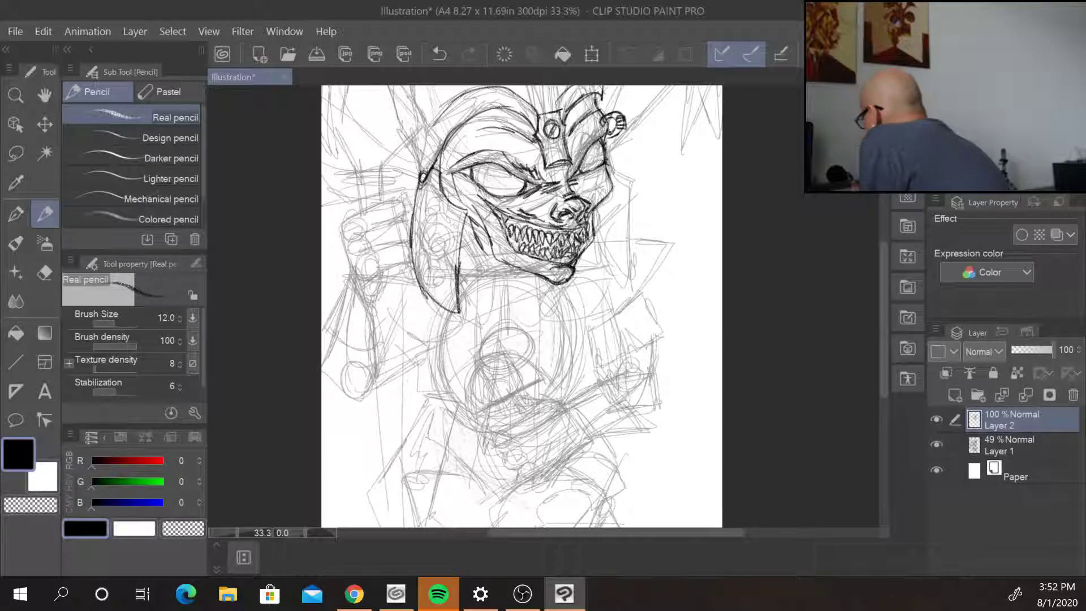
left_click_drag(607, 150, 637, 191)
mouse_move(601, 226)
left_mouse_down()
mouse_move(593, 263)
mouse_move(632, 286)
left_mouse_up()
mouse_move(468, 218)
left_mouse_down()
mouse_move(464, 262)
mouse_move(491, 262)
left_mouse_up()
mouse_move(476, 262)
left_mouse_down()
mouse_move(515, 259)
mouse_move(479, 260)
left_mouse_up()
left_click_drag(571, 254, 578, 262)
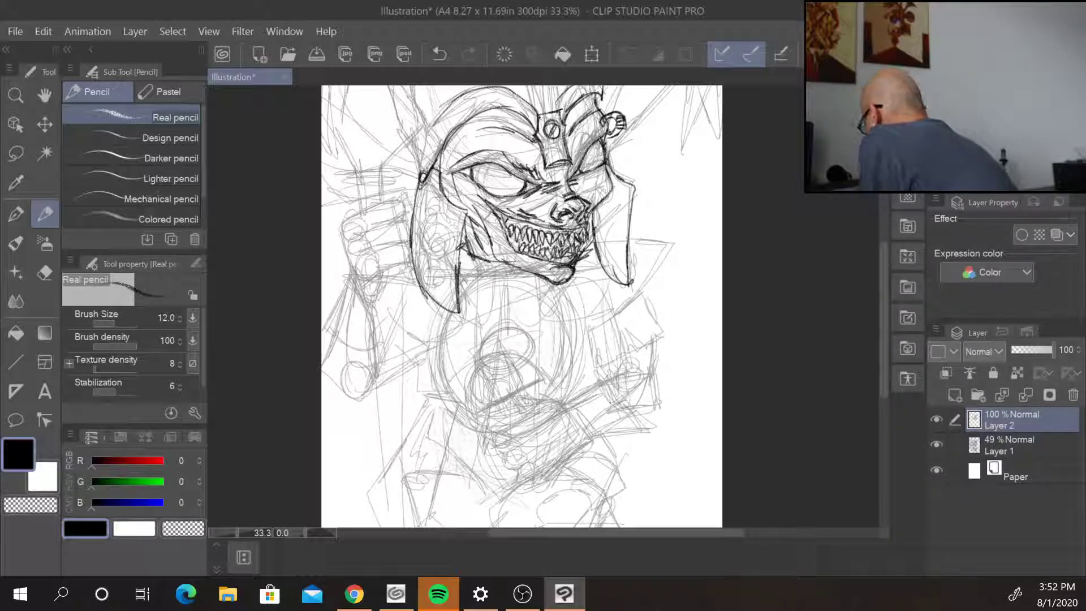
- Draw the squared strap below the far side flap and the angular collar piece beside it
mouse_move(562, 280)
left_mouse_down()
mouse_move(564, 328)
mouse_move(595, 335)
left_mouse_up()
left_click_drag(615, 276, 608, 329)
left_click_drag(615, 276, 610, 293)
left_click_drag(607, 330, 583, 337)
mouse_move(615, 277)
left_mouse_down()
mouse_move(611, 315)
mouse_move(649, 291)
mouse_move(663, 238)
left_mouse_up()
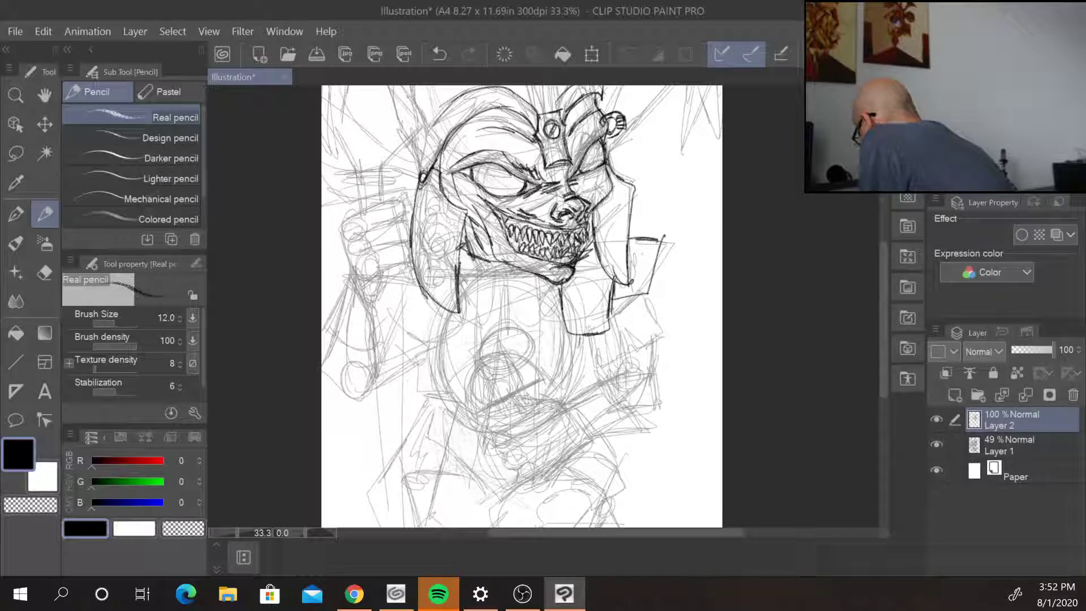
- Outline the large oval torso below the chin and draw the small arch in its middle
mouse_move(458, 297)
left_mouse_down()
mouse_move(487, 275)
mouse_move(555, 282)
mouse_move(481, 278)
left_mouse_up()
mouse_move(544, 286)
left_mouse_down()
mouse_move(573, 342)
mouse_move(568, 324)
left_mouse_up()
mouse_move(566, 320)
left_mouse_down()
mouse_move(575, 374)
mouse_move(564, 398)
left_mouse_up()
left_click_drag(456, 298, 435, 393)
left_click_drag(439, 328, 436, 380)
left_click_drag(435, 380, 496, 444)
left_click_drag(436, 359, 431, 376)
left_click_drag(469, 430, 502, 439)
mouse_move(493, 332)
left_mouse_down()
mouse_move(481, 352)
mouse_move(535, 365)
mouse_move(519, 382)
left_mouse_up()
left_click_drag(530, 345, 533, 355)
mouse_move(441, 309)
left_mouse_down()
mouse_move(430, 396)
mouse_move(434, 326)
left_mouse_up()
mouse_move(463, 274)
left_mouse_down()
mouse_move(488, 286)
mouse_move(523, 274)
mouse_move(552, 289)
mouse_move(574, 395)
left_mouse_up()
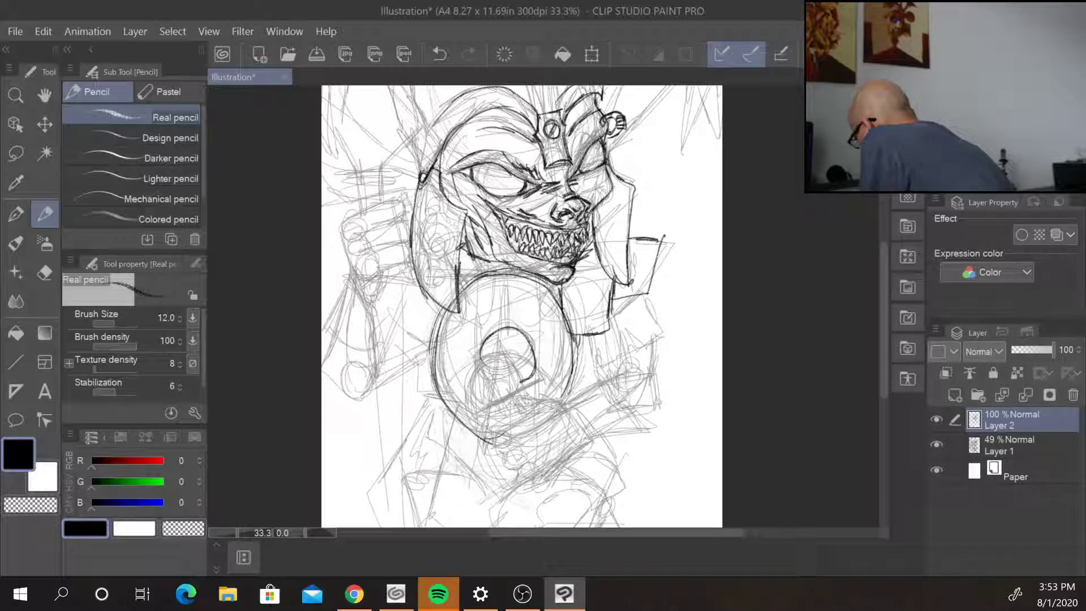
- Add vertical panel lines inside the oval torso and darken the small arch at its centre
mouse_move(501, 276)
left_mouse_down()
mouse_move(503, 327)
mouse_move(478, 366)
mouse_move(532, 345)
left_mouse_up()
mouse_move(531, 298)
left_mouse_down()
mouse_move(532, 343)
mouse_move(554, 394)
left_mouse_up()
left_click_drag(556, 374, 553, 403)
mouse_move(453, 312)
left_mouse_down()
mouse_move(453, 399)
mouse_move(485, 434)
left_mouse_up()
left_click_drag(473, 353, 473, 378)
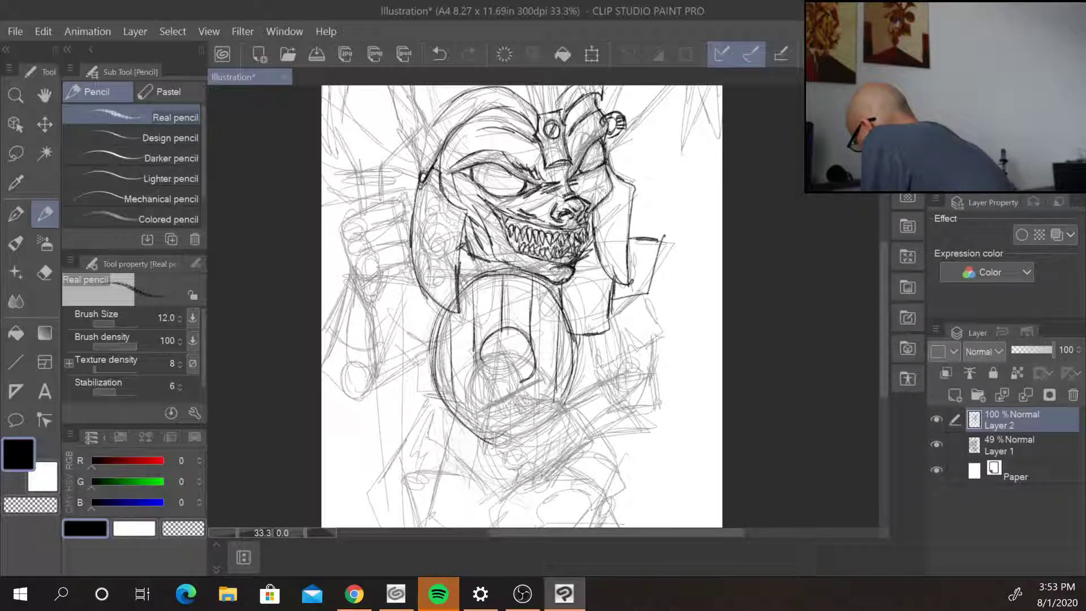
left_click_drag(503, 328, 535, 364)
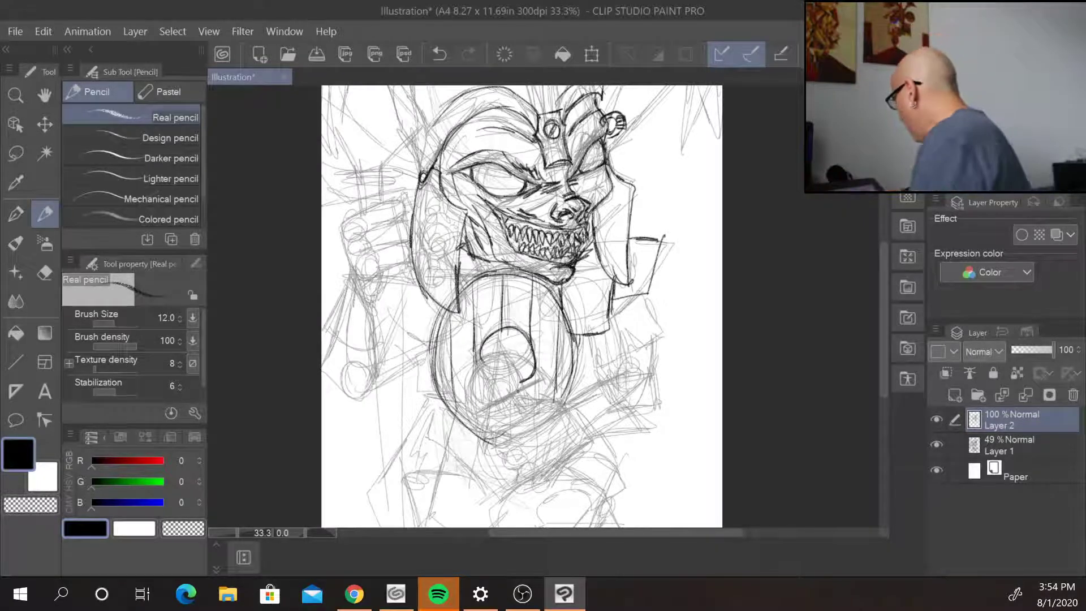
- Draw the far sleeve's jagged edge, the small clasps on both sides of the torso and a round rivet on the strap
mouse_move(640, 292)
left_mouse_down()
mouse_move(655, 338)
mouse_move(605, 369)
mouse_move(582, 335)
mouse_move(570, 403)
left_mouse_up()
mouse_move(594, 365)
left_mouse_down()
mouse_move(578, 364)
mouse_move(574, 381)
mouse_move(596, 378)
left_mouse_up()
mouse_move(594, 366)
left_mouse_down()
mouse_move(587, 383)
mouse_move(578, 365)
mouse_move(571, 379)
left_mouse_up()
left_click_drag(416, 370, 440, 399)
left_click_drag(587, 380, 571, 394)
left_click_drag(433, 340, 431, 366)
mouse_move(591, 313)
left_mouse_down()
mouse_move(577, 319)
mouse_move(593, 326)
mouse_move(589, 311)
left_mouse_up()
mouse_move(569, 337)
left_mouse_down()
mouse_move(583, 335)
mouse_move(598, 360)
left_mouse_up()
- Draw the near shoulder's stepped edge with its small collar corner, and darken the near side flap's inner line
left_click_drag(469, 249, 466, 285)
mouse_move(395, 276)
left_mouse_down()
mouse_move(406, 324)
mouse_move(431, 338)
left_mouse_up()
left_click_drag(470, 267, 469, 284)
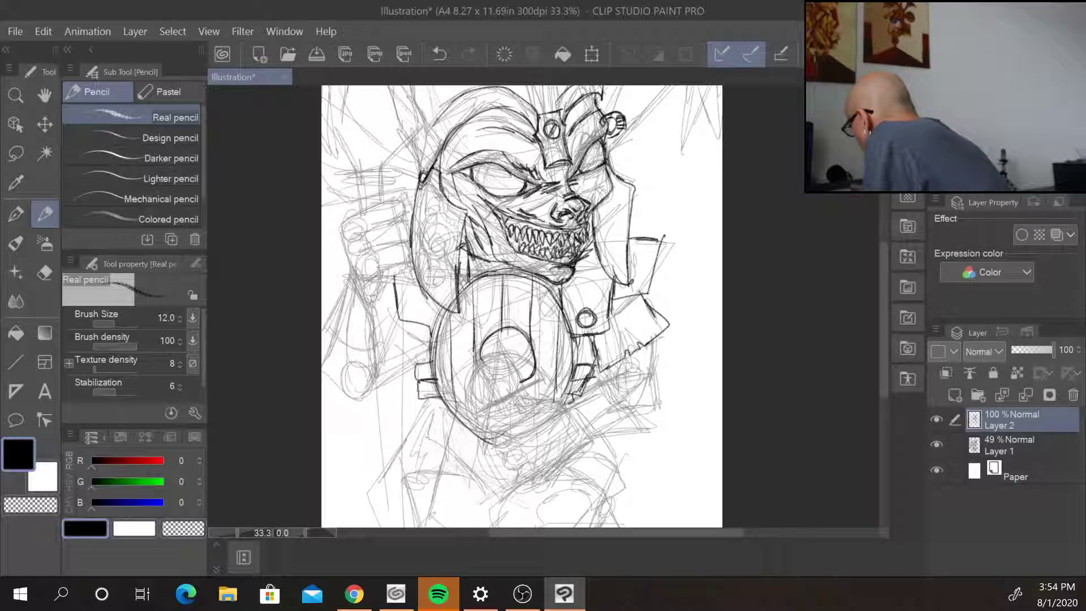
mouse_move(376, 277)
left_mouse_down()
mouse_move(400, 272)
mouse_move(404, 309)
left_mouse_up()
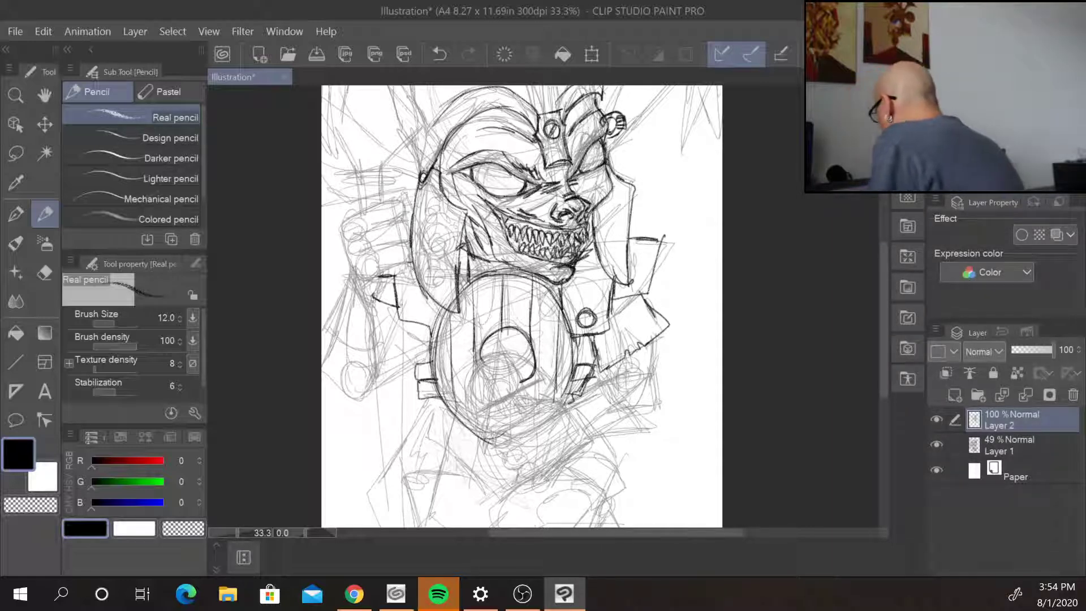
- Darken the collar piece behind the far shoulder and cover the far sleeve with rows of overlapping scales
left_click_drag(616, 297, 645, 291)
mouse_move(627, 242)
left_mouse_down()
mouse_move(664, 237)
mouse_move(648, 294)
left_mouse_up()
left_click_drag(667, 236, 653, 312)
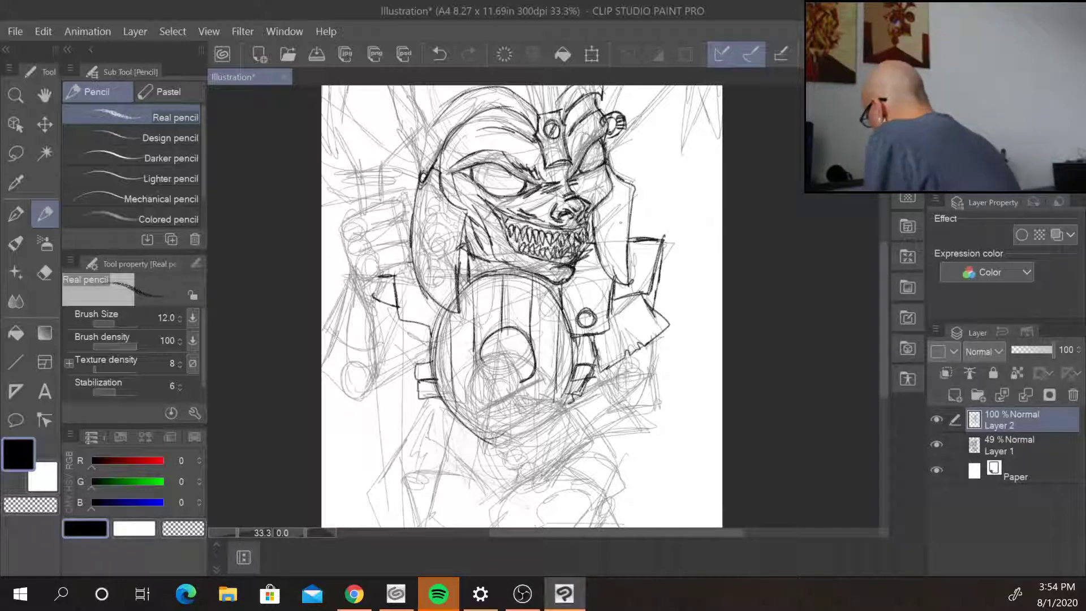
mouse_move(624, 299)
left_mouse_down()
mouse_move(618, 314)
mouse_move(632, 305)
mouse_move(622, 300)
mouse_move(627, 313)
mouse_move(645, 309)
mouse_move(636, 300)
mouse_move(634, 316)
mouse_move(648, 317)
mouse_move(640, 327)
mouse_move(664, 323)
mouse_move(622, 328)
mouse_move(656, 334)
mouse_move(653, 346)
left_mouse_up()
mouse_move(622, 313)
left_mouse_down()
mouse_move(608, 336)
mouse_move(619, 343)
mouse_move(604, 343)
mouse_move(637, 339)
mouse_move(596, 346)
mouse_move(607, 352)
mouse_move(598, 358)
left_mouse_up()
- Draw the far arm's bent elbow and the banded cuff around its forearm
mouse_move(613, 351)
left_mouse_down()
mouse_move(598, 360)
mouse_move(621, 354)
mouse_move(603, 364)
mouse_move(652, 380)
mouse_move(650, 394)
left_mouse_up()
left_click_drag(656, 390, 630, 415)
left_click_drag(614, 367, 566, 406)
left_click_drag(597, 381, 576, 398)
left_click_drag(629, 385, 594, 443)
left_click_drag(573, 400, 557, 404)
mouse_move(557, 405)
left_mouse_down()
mouse_move(591, 444)
mouse_move(624, 422)
mouse_move(605, 438)
left_mouse_up()
left_click_drag(627, 383, 599, 423)
left_click_drag(615, 432, 602, 442)
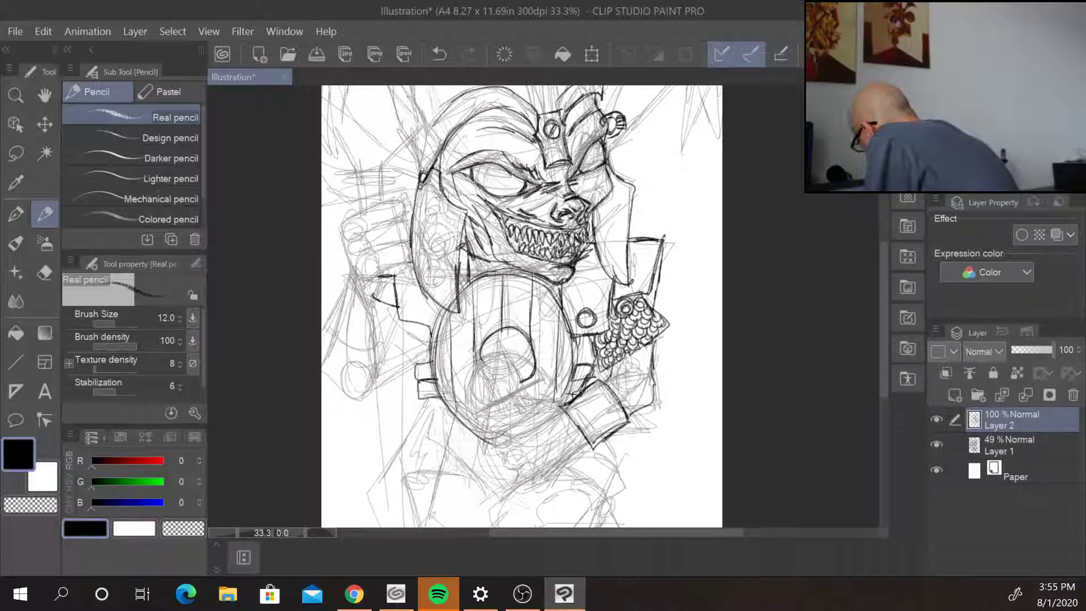
- Reinforce the cuff's edges and add the fold and outer contour of the bent elbow
left_click_drag(565, 408, 592, 443)
left_click_drag(620, 380, 598, 404)
left_click_drag(630, 421, 605, 438)
mouse_move(631, 373)
left_mouse_down()
mouse_move(606, 383)
mouse_move(618, 378)
mouse_move(641, 406)
mouse_move(634, 413)
left_mouse_up()
left_click_drag(653, 390, 648, 397)
left_click_drag(655, 358, 634, 415)
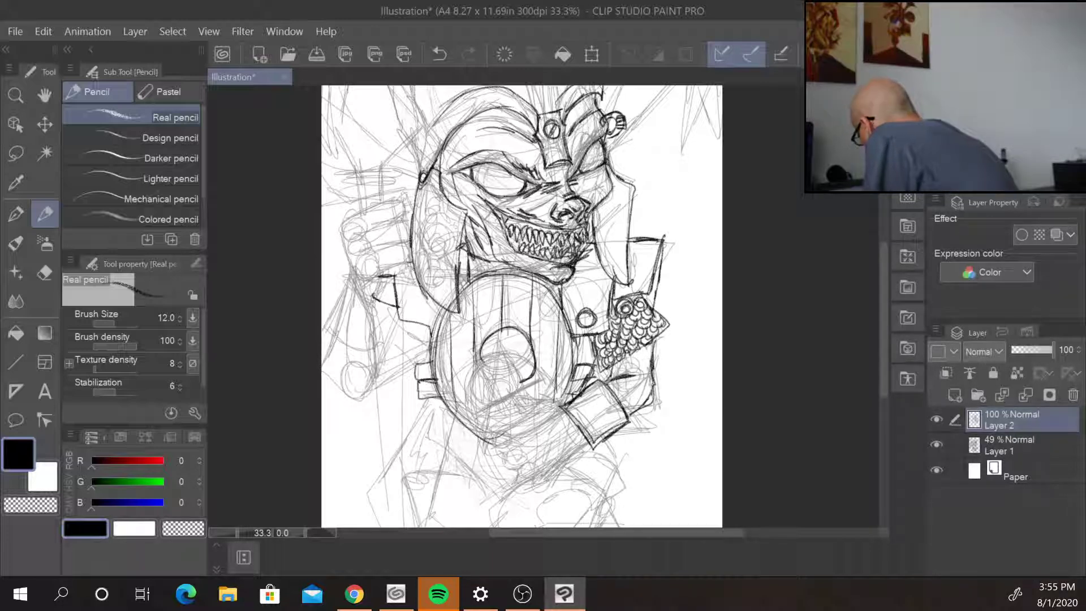
- Extend the scaled sleeve to a pointed outer tip and redraw the elbow contour and creases beneath it
left_click_drag(656, 330, 650, 366)
left_click_drag(650, 290, 681, 321)
mouse_move(677, 322)
left_mouse_down()
mouse_move(653, 340)
mouse_move(675, 318)
mouse_move(660, 311)
mouse_move(676, 321)
left_mouse_up()
mouse_move(656, 294)
left_mouse_down()
mouse_move(678, 323)
mouse_move(654, 345)
mouse_move(649, 293)
left_mouse_up()
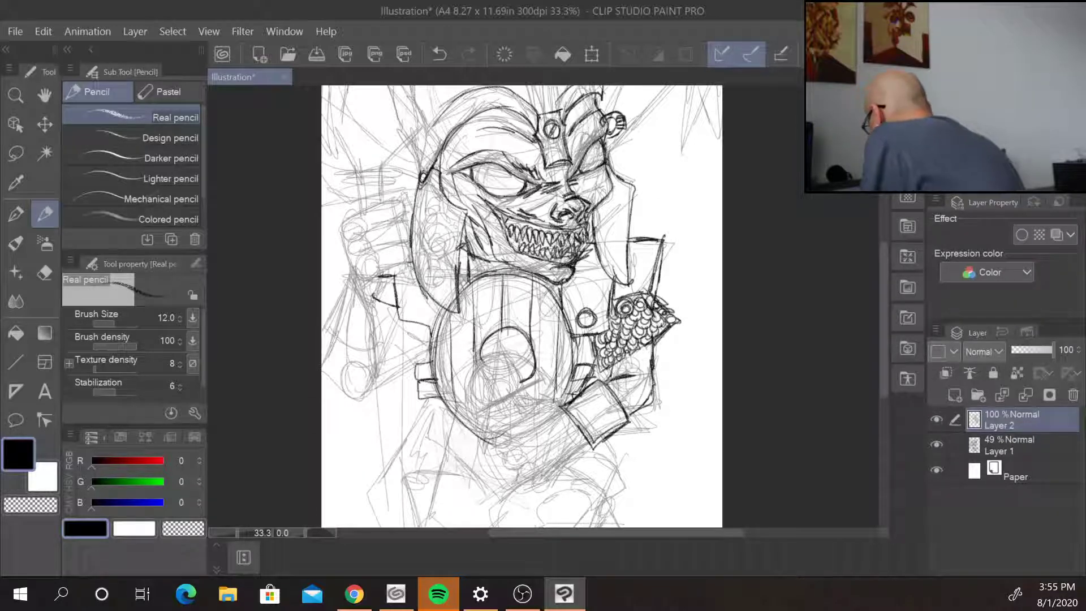
left_click_drag(642, 345, 654, 364)
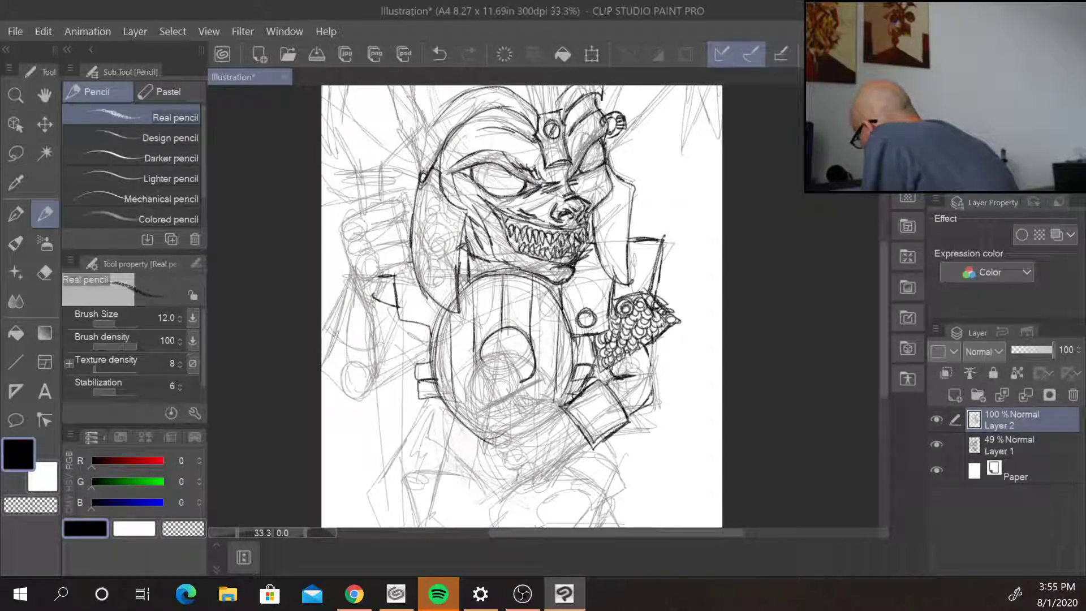
mouse_move(645, 344)
left_mouse_down()
mouse_move(656, 395)
mouse_move(642, 408)
mouse_move(632, 384)
left_mouse_up()
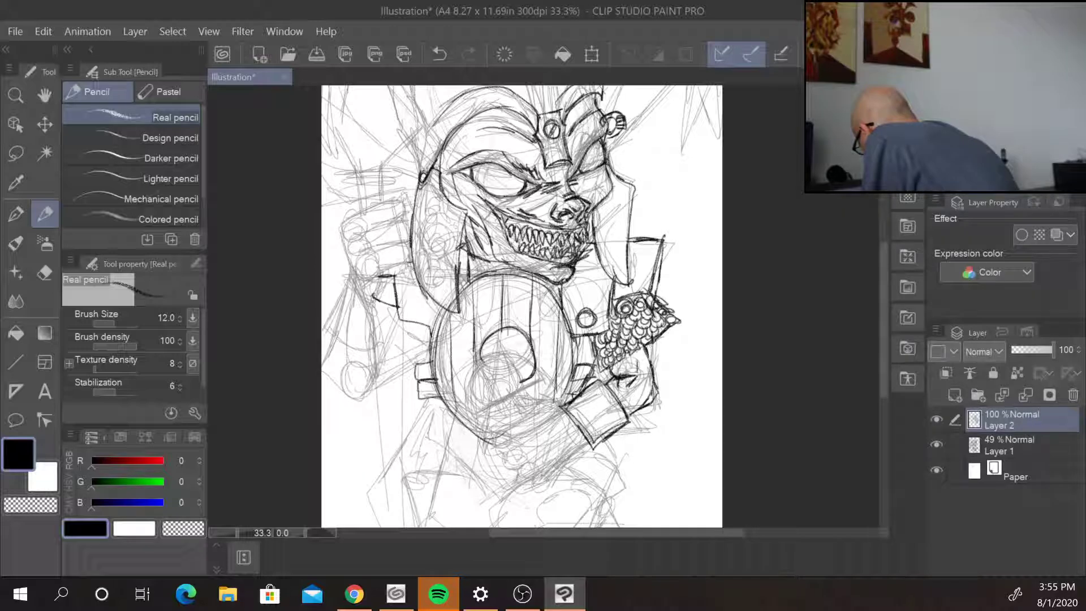
- Draw the clenched fist in front of the torso, gripping a short handle with a domed top
mouse_move(566, 406)
left_mouse_down()
mouse_move(535, 399)
mouse_move(495, 437)
mouse_move(490, 457)
mouse_move(524, 474)
mouse_move(511, 471)
left_mouse_up()
mouse_move(520, 472)
left_mouse_down()
mouse_move(522, 488)
mouse_move(553, 480)
left_mouse_up()
mouse_move(588, 438)
left_mouse_down()
mouse_move(561, 480)
mouse_move(540, 482)
left_mouse_up()
left_click_drag(512, 416, 499, 429)
mouse_move(528, 392)
left_mouse_down()
mouse_move(517, 412)
mouse_move(482, 413)
left_mouse_up()
mouse_move(473, 415)
left_mouse_down()
mouse_move(475, 365)
mouse_move(537, 378)
mouse_move(511, 396)
mouse_move(473, 391)
left_mouse_up()
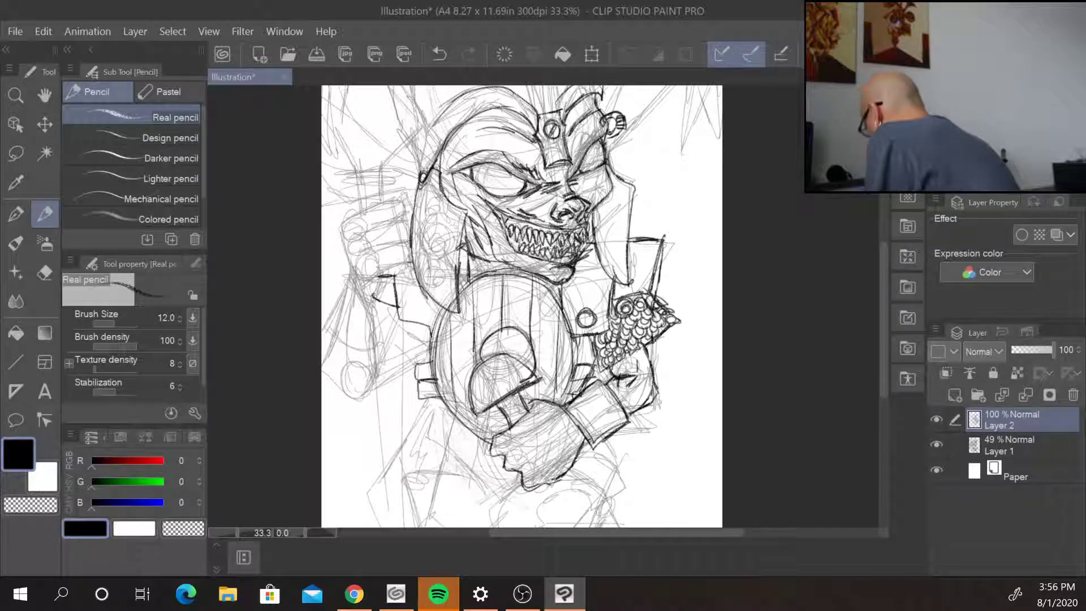
- Draw the curved outer contours and inner arch of the shape below the fist
left_click_drag(517, 487, 503, 528)
left_click_drag(579, 476, 629, 463)
mouse_move(628, 465)
left_mouse_down()
mouse_move(603, 505)
mouse_move(574, 496)
mouse_move(542, 524)
left_mouse_up()
left_click_drag(590, 490, 544, 528)
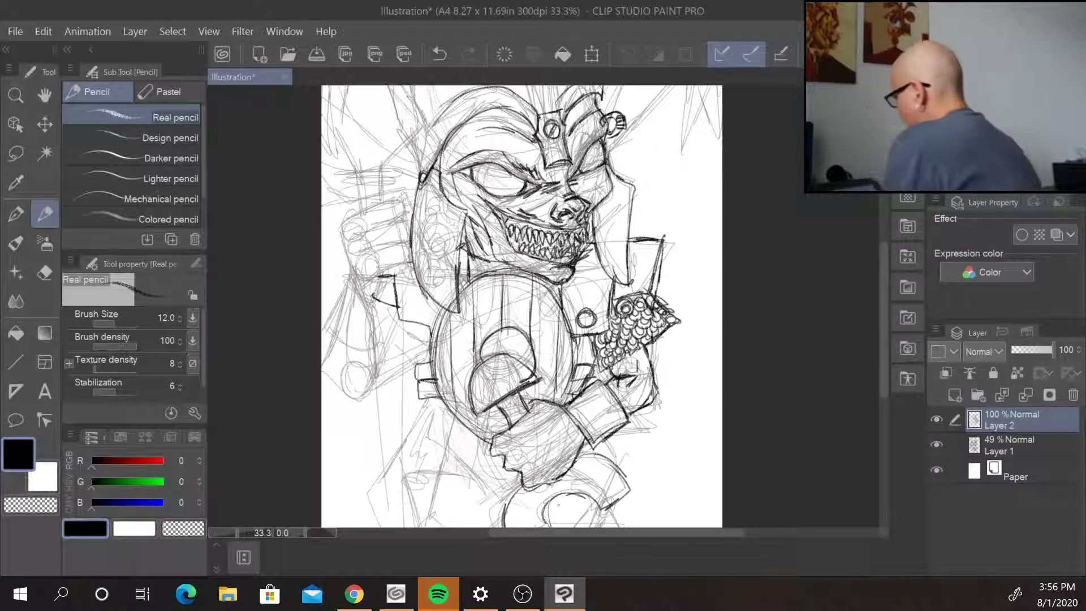
left_click_drag(883, 361, 882, 353)
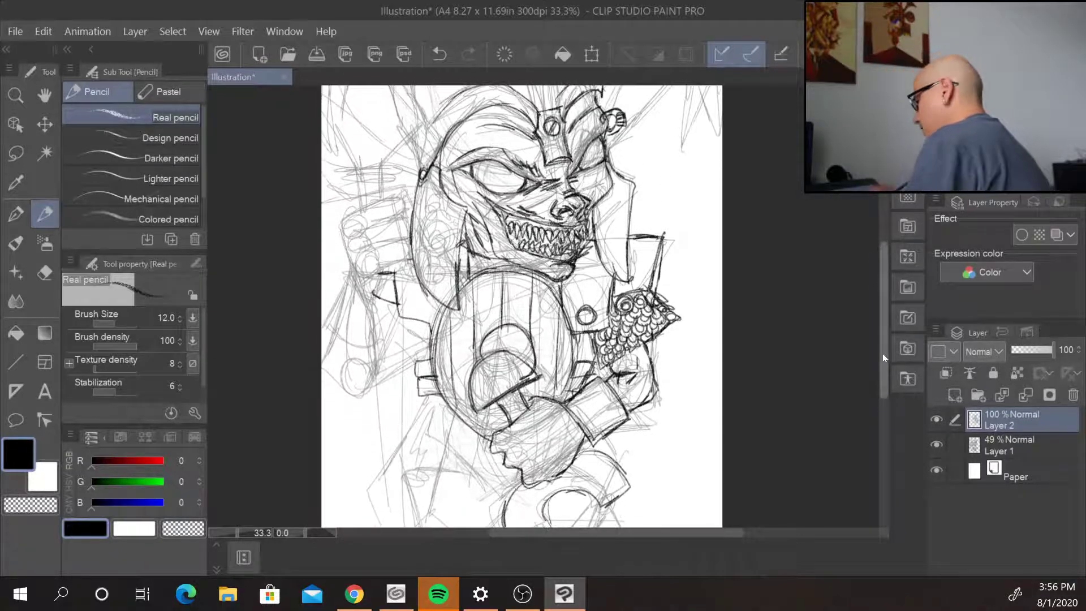
key("ctrl+minus")
key("ctrl+minus")
key("ctrl+minus")
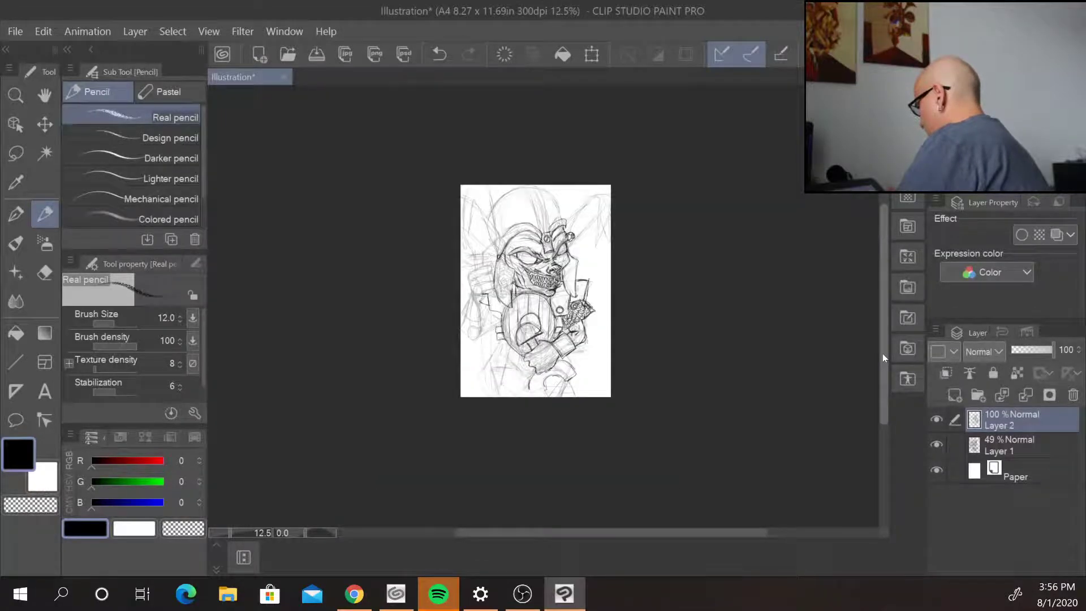
key("ctrl+plus")
key("ctrl+plus")
key("ctrl+plus")
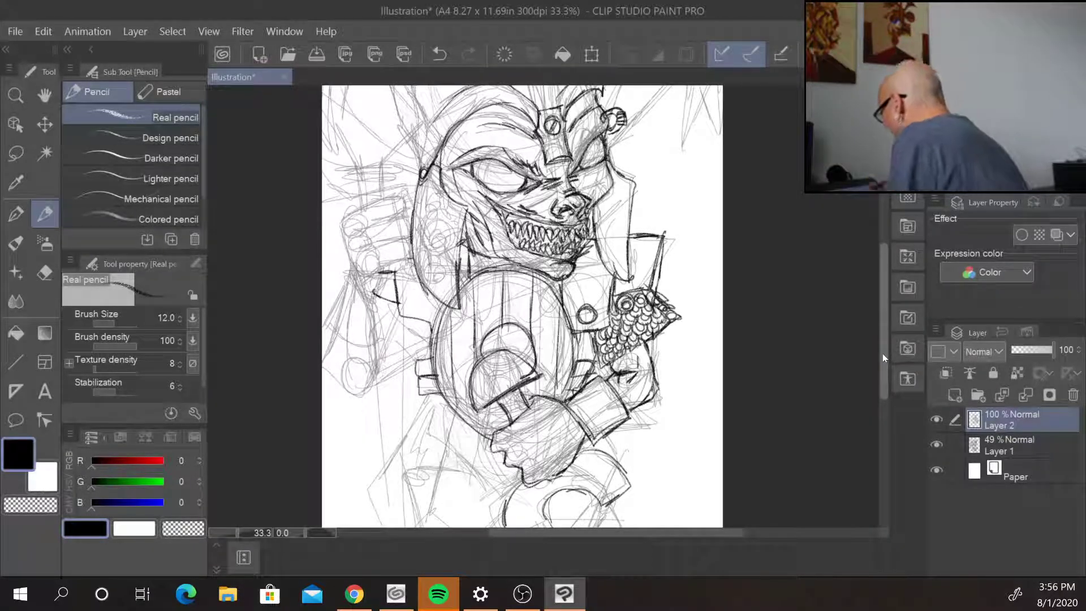
- Complete the arched shape below the fist with crossing bands and a closed lower edge at the page bottom
left_click_drag(598, 205, 582, 245)
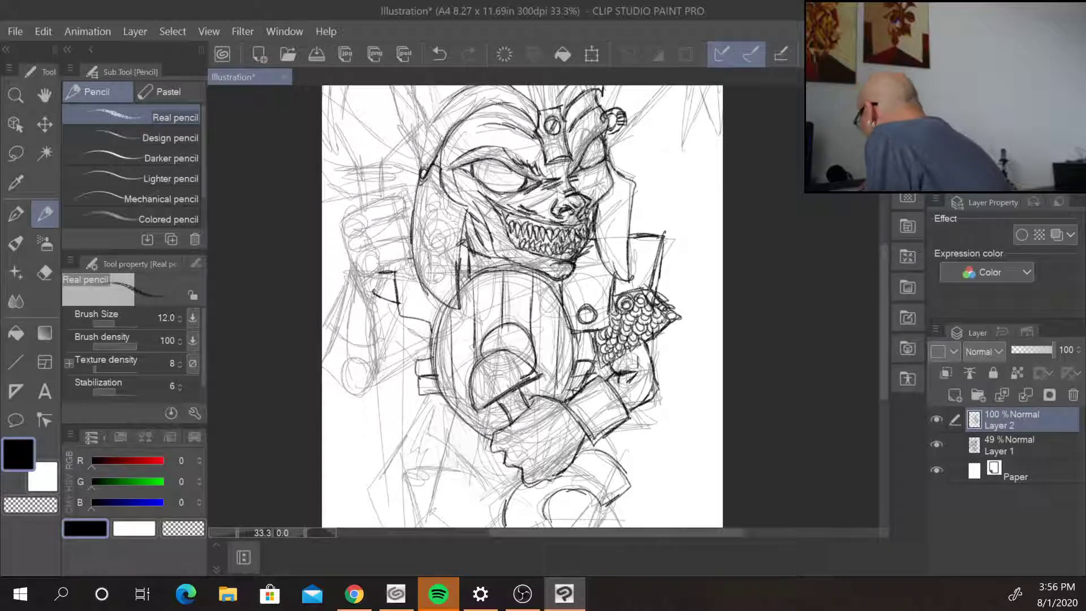
scroll(883, 409, "down", 3)
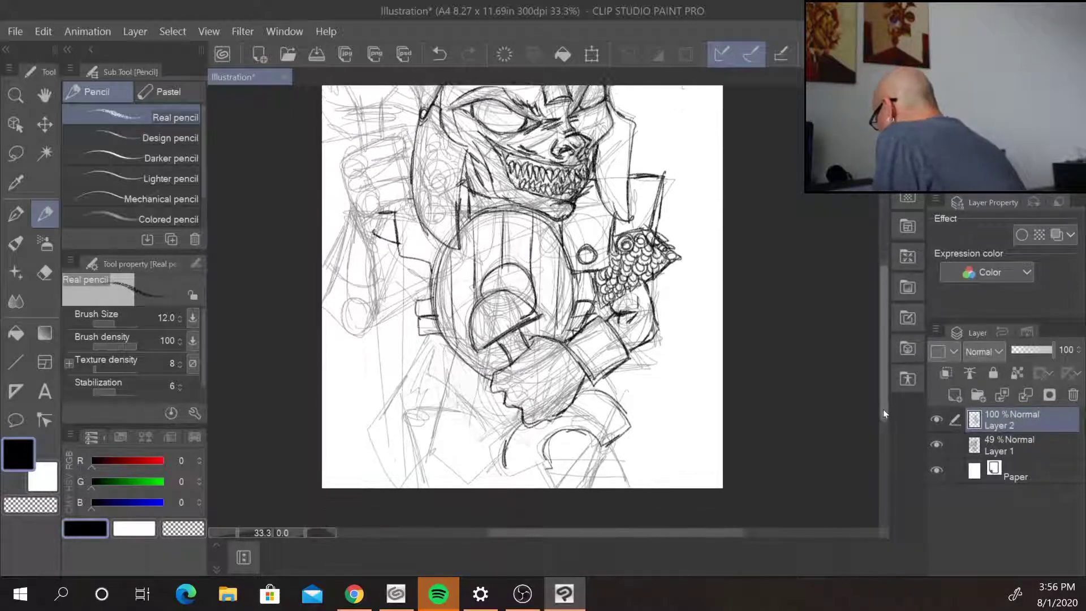
mouse_move(507, 465)
left_mouse_down()
mouse_move(521, 478)
mouse_move(556, 462)
mouse_move(555, 485)
mouse_move(600, 437)
left_mouse_up()
mouse_move(554, 485)
left_mouse_down()
mouse_move(595, 440)
mouse_move(614, 445)
left_mouse_up()
mouse_move(581, 478)
left_mouse_down()
mouse_move(609, 446)
mouse_move(628, 459)
left_mouse_up()
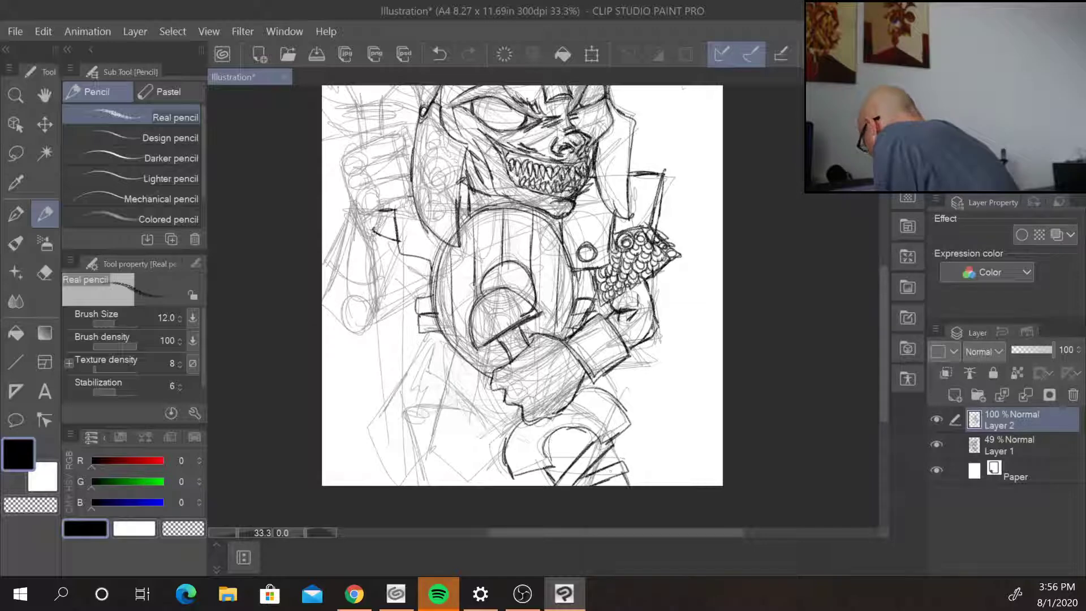
left_click_drag(555, 446, 537, 473)
left_click_drag(515, 427, 507, 452)
left_click_drag(533, 411, 513, 430)
- Draw the angular coat-tail panels flaring out below the torso on the near and far sides
mouse_move(455, 353)
left_mouse_down()
mouse_move(428, 449)
mouse_move(470, 486)
mouse_move(511, 485)
left_mouse_up()
left_click_drag(443, 464, 468, 485)
mouse_move(430, 337)
left_mouse_down()
mouse_move(370, 433)
mouse_move(390, 482)
left_mouse_up()
left_click_drag(382, 462, 398, 485)
left_click_drag(406, 376, 391, 401)
left_click_drag(437, 453, 422, 469)
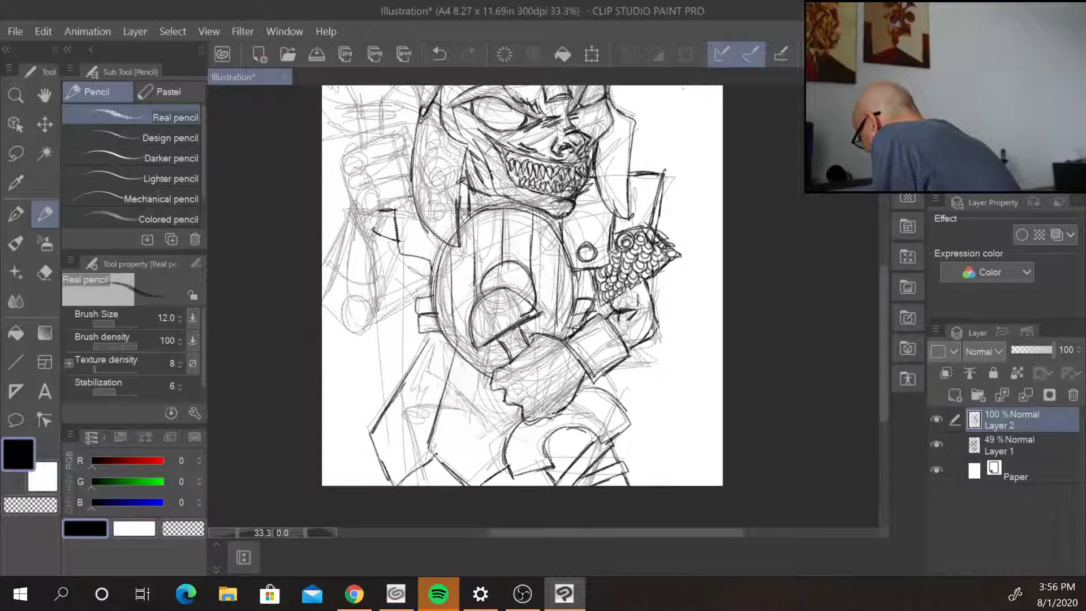
left_click_drag(431, 333, 426, 349)
left_click_drag(606, 372, 647, 428)
mouse_move(647, 427)
left_mouse_down()
mouse_move(613, 456)
mouse_move(624, 455)
left_mouse_up()
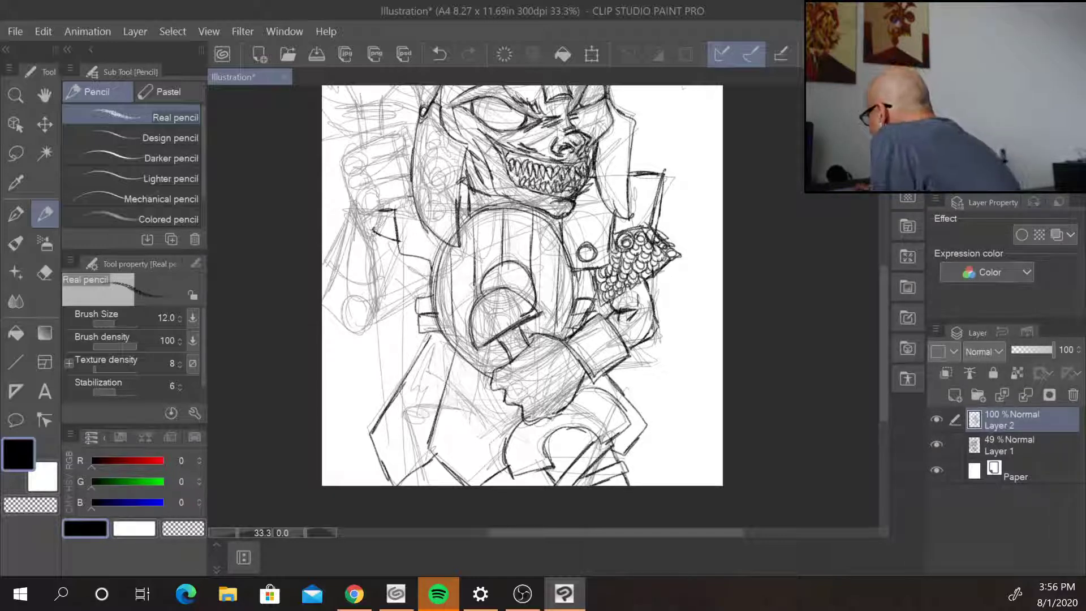
- Try a curved saw-toothed line in the blank area beyond the far side flap
left_click_drag(662, 138, 718, 127)
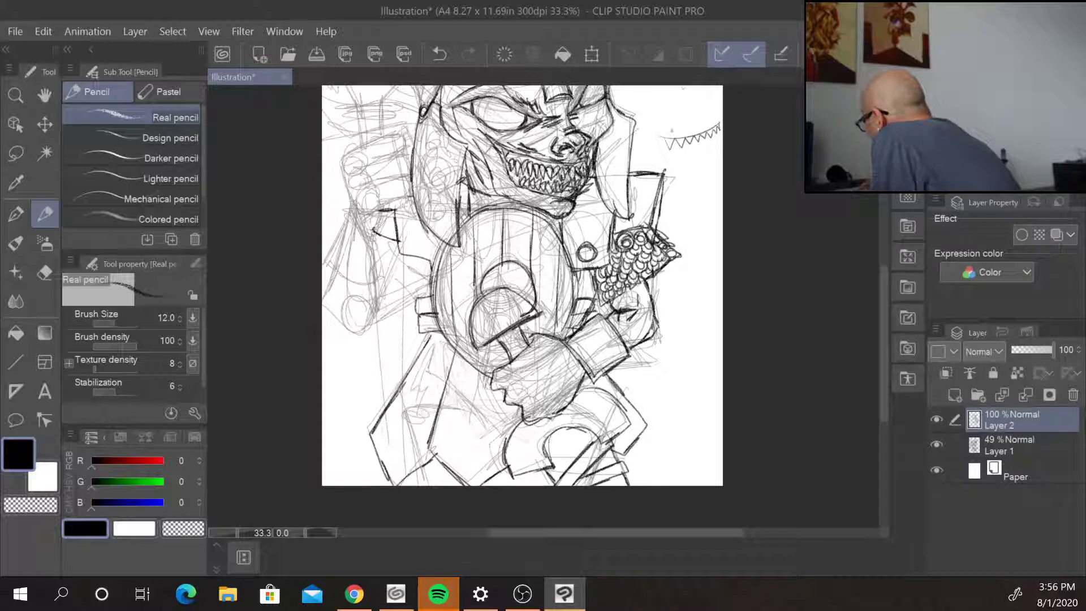
mouse_move(672, 129)
left_mouse_down()
mouse_move(668, 147)
mouse_move(725, 127)
left_mouse_up()
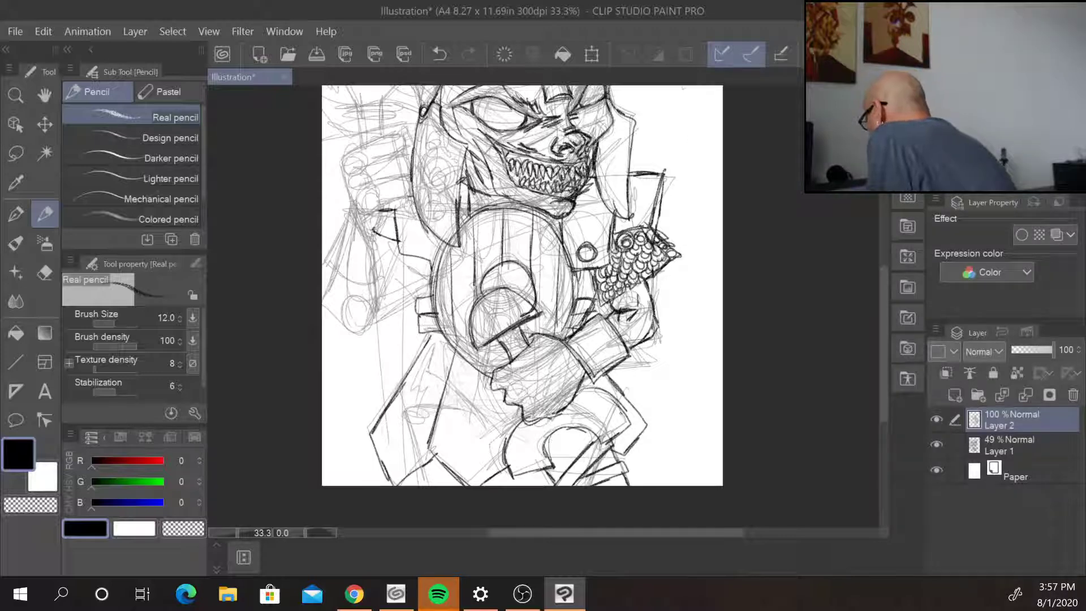
- Draw the short handle lines above the fist at the belly and the segmented side tabs and arm edge beside the near side of the torso
mouse_move(480, 348)
left_mouse_down()
mouse_move(473, 370)
mouse_move(499, 365)
left_mouse_up()
left_click_drag(533, 319, 529, 343)
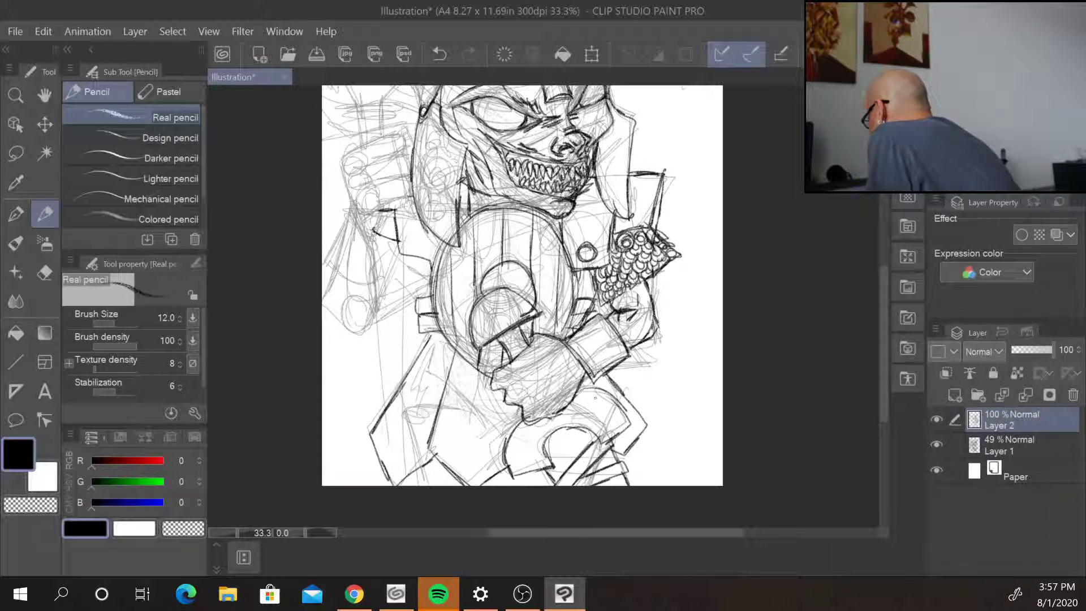
mouse_move(412, 270)
left_mouse_down()
mouse_move(430, 272)
mouse_move(415, 298)
left_mouse_up()
mouse_move(416, 298)
left_mouse_down()
mouse_move(430, 294)
mouse_move(417, 269)
mouse_move(432, 261)
left_mouse_up()
left_click_drag(372, 291, 399, 305)
mouse_move(409, 260)
left_mouse_down()
mouse_move(404, 304)
mouse_move(390, 294)
left_mouse_up()
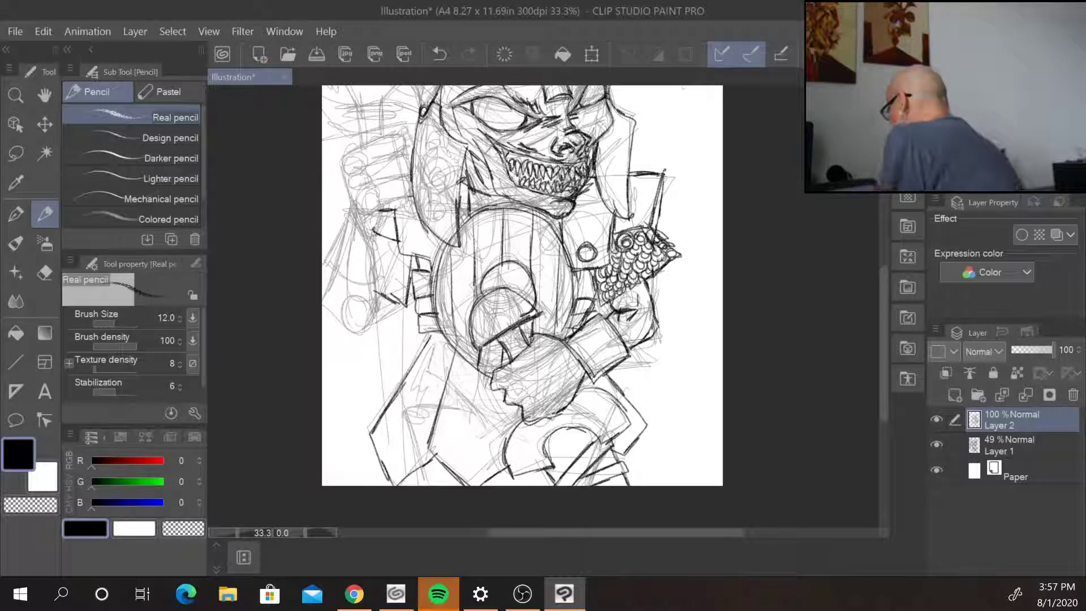
- Outline the helmet dome over the head with a pointed central ridge above the brow and a V-shaped crest at the top
left_click_drag(883, 352, 891, 274)
mouse_move(413, 167)
left_mouse_down()
mouse_move(485, 113)
mouse_move(556, 133)
mouse_move(579, 167)
left_mouse_up()
mouse_move(541, 122)
left_mouse_down()
mouse_move(595, 197)
mouse_move(605, 237)
left_mouse_up()
mouse_move(533, 229)
left_mouse_down()
mouse_move(520, 184)
mouse_move(553, 177)
mouse_move(561, 234)
left_mouse_up()
mouse_move(548, 175)
left_mouse_down()
mouse_move(559, 221)
mouse_move(546, 243)
left_mouse_up()
left_click_drag(493, 111, 523, 153)
mouse_move(528, 110)
left_mouse_down()
mouse_move(520, 145)
mouse_move(517, 130)
left_mouse_up()
mouse_move(496, 115)
left_mouse_down()
mouse_move(515, 148)
mouse_move(498, 110)
left_mouse_up()
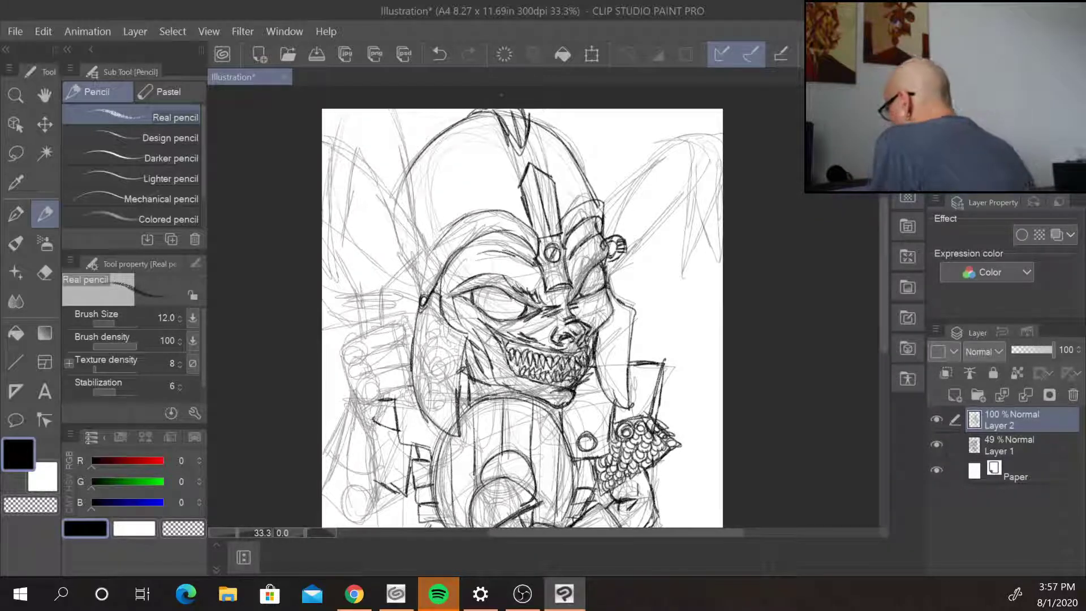
- Draw the long far-side ear bending over at its tip, with a ragged drooping end, notches and a lower edge back to the head
mouse_move(607, 208)
left_mouse_down()
mouse_move(641, 181)
mouse_move(655, 150)
left_mouse_up()
left_click_drag(616, 231, 675, 150)
mouse_move(648, 167)
left_mouse_down()
mouse_move(682, 142)
mouse_move(691, 277)
mouse_move(719, 146)
mouse_move(674, 137)
left_mouse_up()
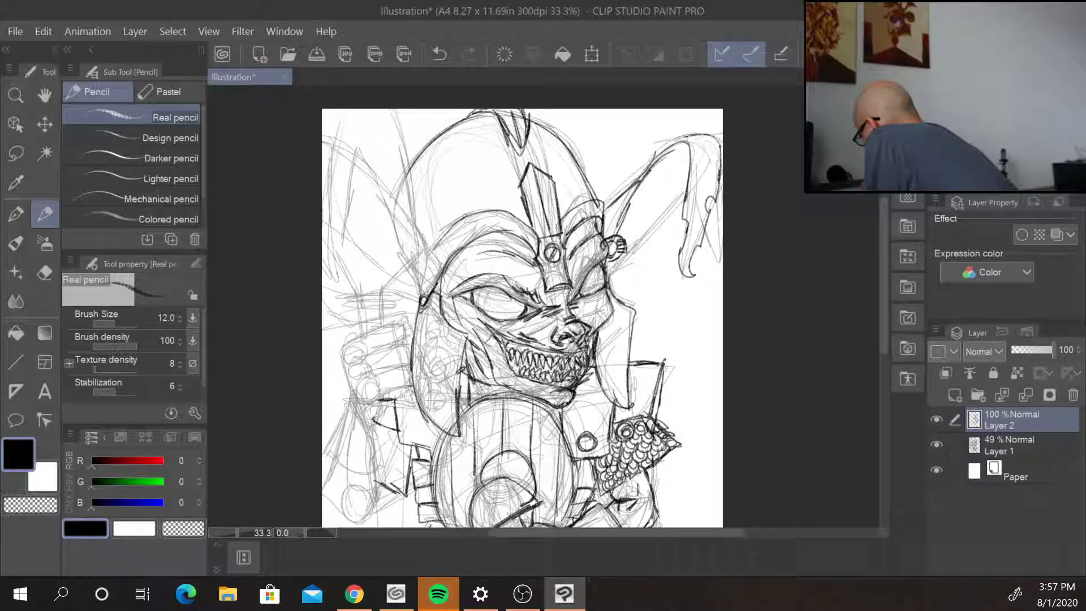
mouse_move(685, 197)
left_mouse_down()
mouse_move(628, 272)
mouse_move(608, 281)
left_mouse_up()
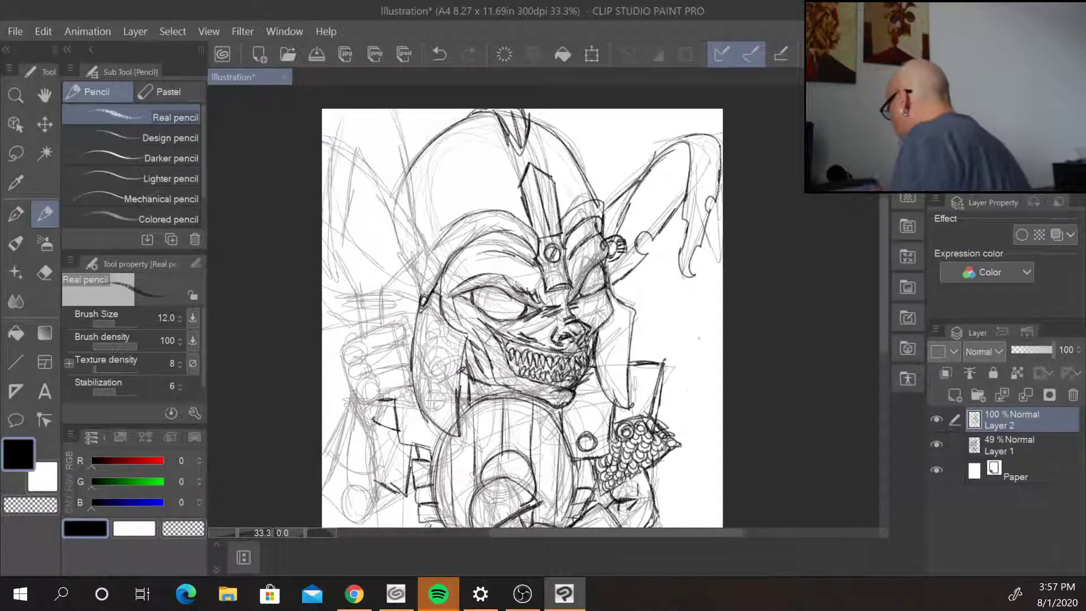
- Draw the raised near-side fist with curled fingers, knuckles and the thumb edge beside the cheek guard
left_click_drag(713, 378, 745, 280)
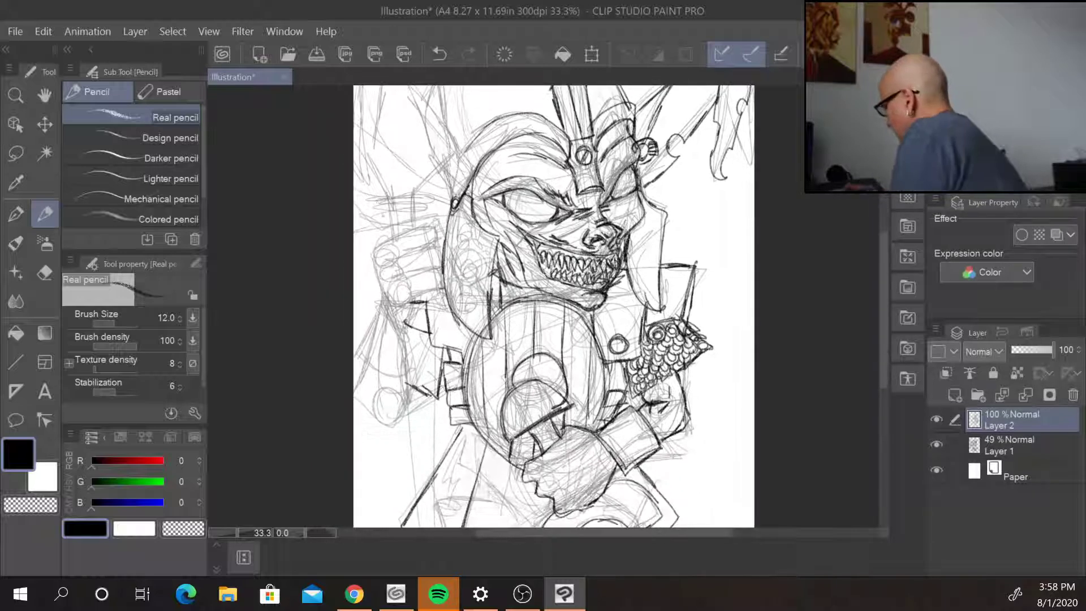
left_click_drag(376, 277, 399, 320)
mouse_move(381, 244)
left_mouse_down()
mouse_move(434, 224)
mouse_move(434, 261)
left_mouse_up()
left_click_drag(412, 273, 441, 258)
mouse_move(406, 299)
left_mouse_down()
mouse_move(433, 284)
mouse_move(425, 303)
mouse_move(446, 299)
mouse_move(429, 319)
left_mouse_up()
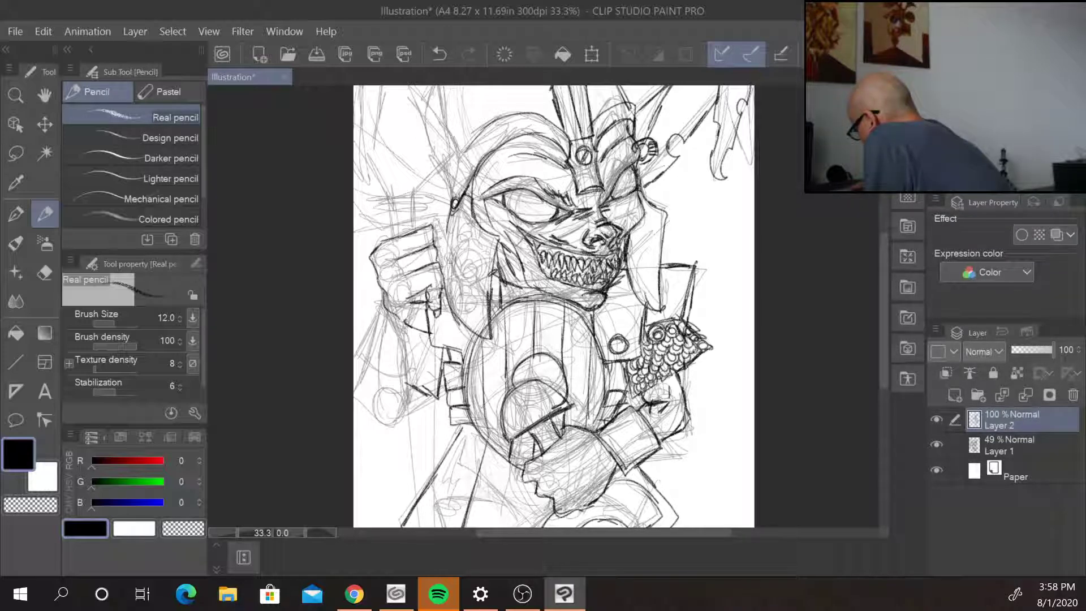
mouse_move(435, 224)
left_mouse_down()
mouse_move(468, 313)
mouse_move(458, 311)
mouse_move(465, 272)
left_mouse_up()
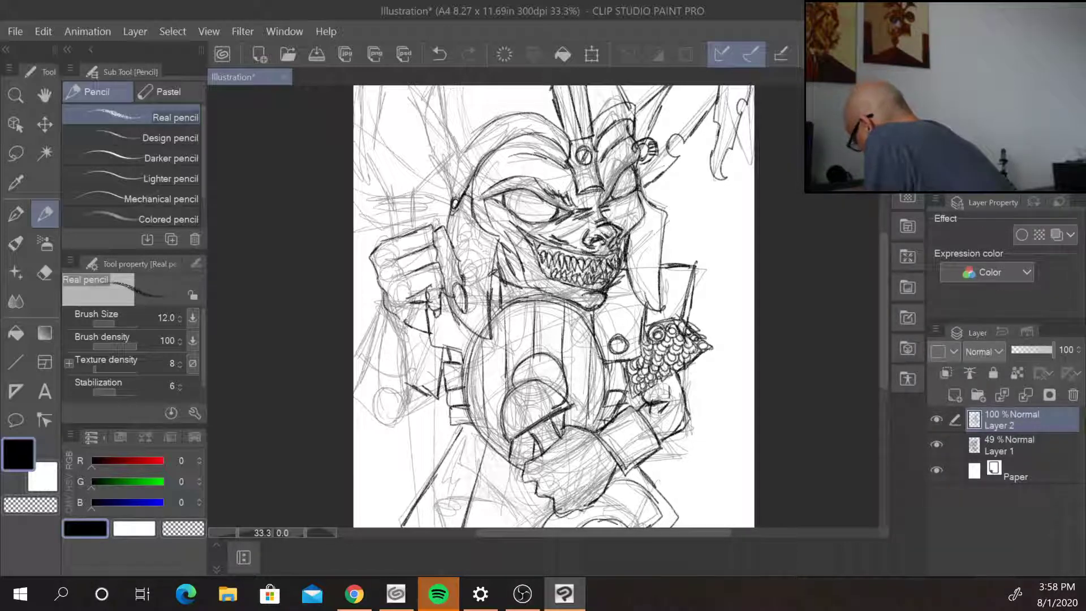
- Draw the two long edges of the spear shaft from beneath the raised fist down past the coat tail
left_click_drag(402, 316, 413, 448)
left_click_drag(409, 399, 415, 496)
left_click_drag(412, 422, 417, 526)
left_click_drag(428, 291, 437, 438)
left_click_drag(435, 400, 439, 497)
left_click_drag(429, 331, 437, 368)
left_click_drag(433, 472, 438, 528)
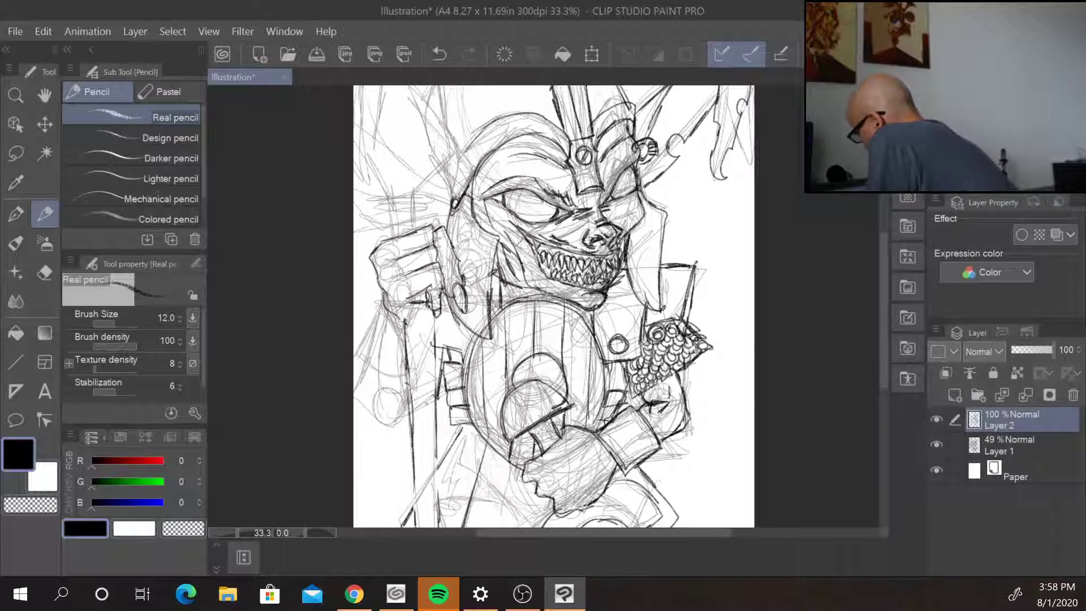
left_click_drag(437, 455, 438, 519)
left_click_drag(414, 480, 414, 517)
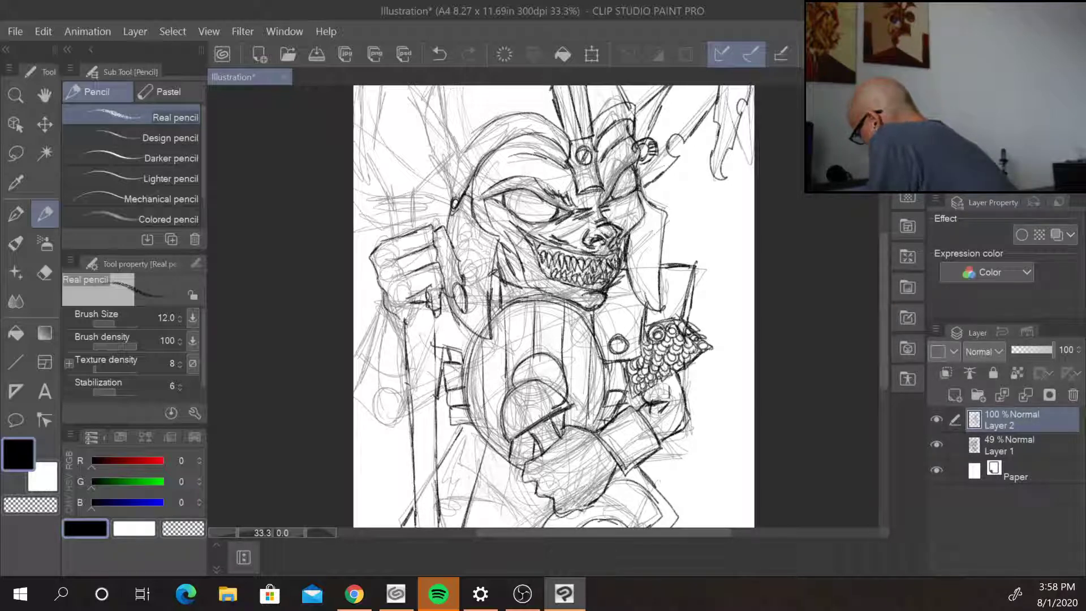
left_click_drag(436, 327, 436, 357)
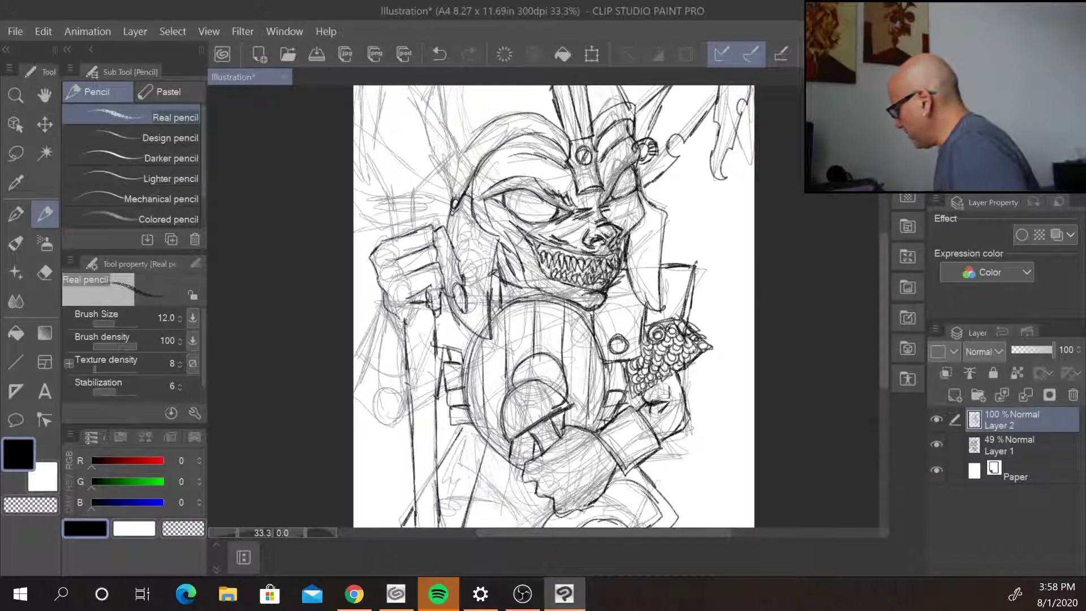
left_click_drag(409, 305, 406, 325)
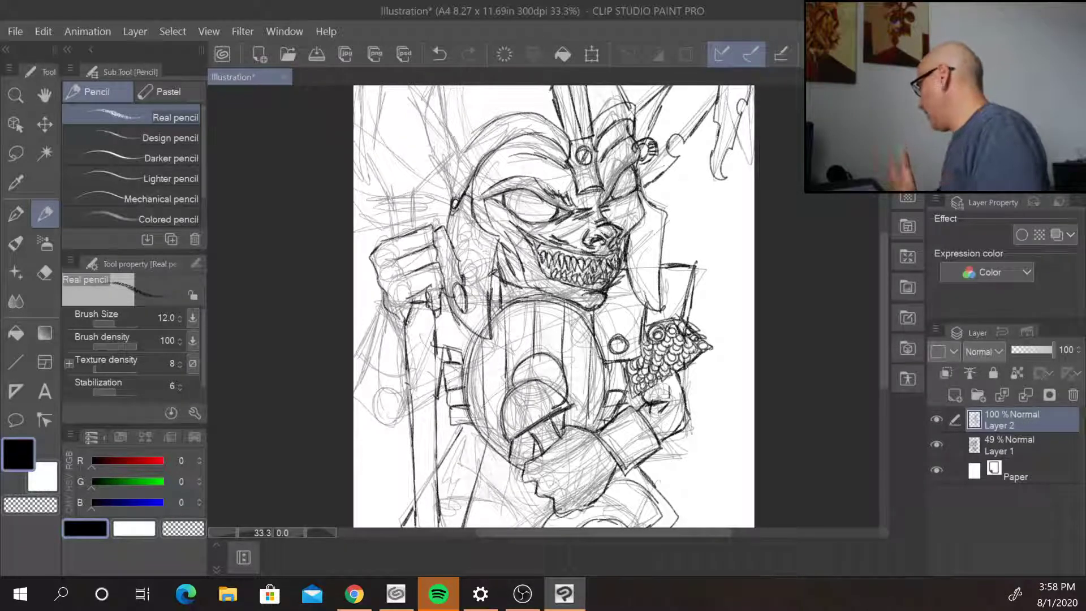
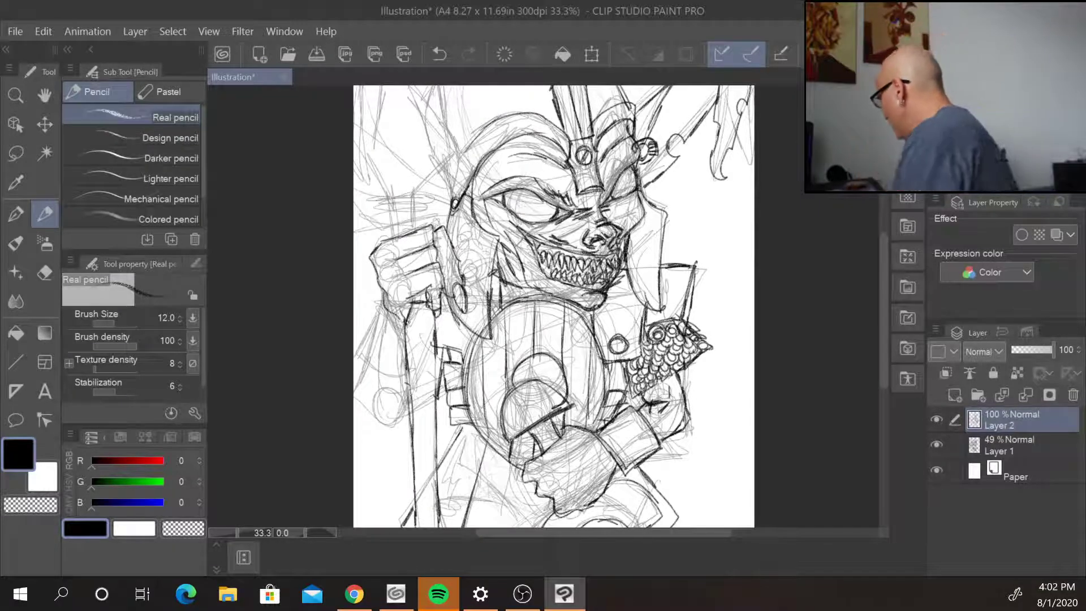
- Draw the pointed shaft end and angled blade base above the raised fist, and crossed bindings around the shaft below it
mouse_move(422, 185)
left_mouse_down()
mouse_move(421, 223)
mouse_move(393, 237)
mouse_move(417, 193)
left_mouse_up()
left_click_drag(430, 179, 417, 196)
left_click_drag(359, 165, 385, 194)
left_click_drag(451, 159, 433, 172)
left_click_drag(432, 175, 391, 225)
mouse_move(398, 164)
left_mouse_down()
mouse_move(394, 217)
mouse_move(391, 202)
left_mouse_up()
left_click_drag(403, 141, 418, 227)
left_click_drag(407, 303, 434, 309)
left_click_drag(421, 186, 415, 203)
left_click_drag(401, 300, 436, 338)
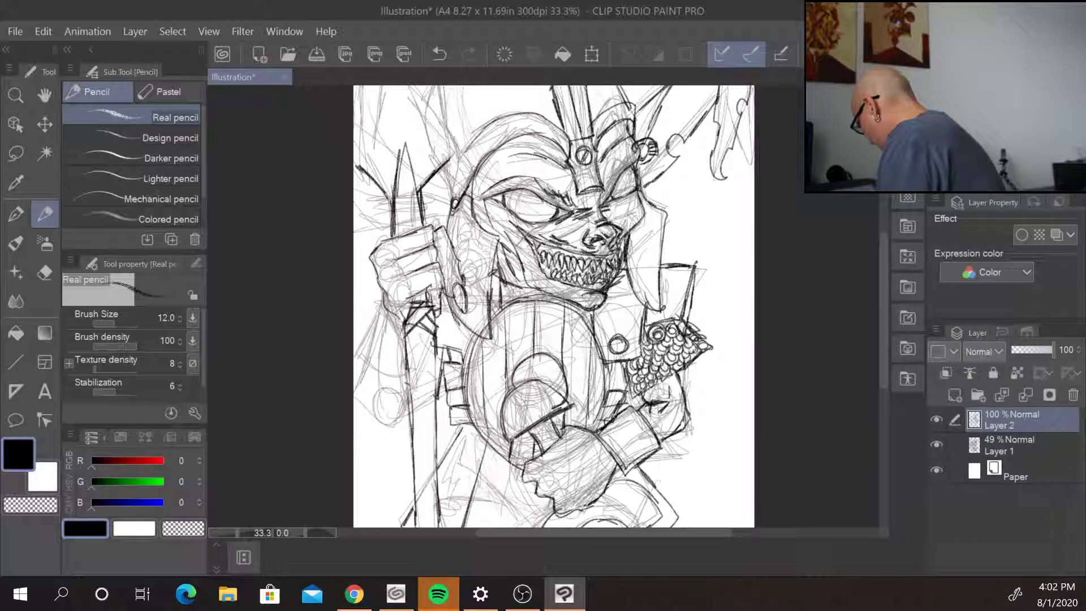
- Draw the flared forearm and curved cuff of the raised arm beneath the fist
mouse_move(407, 288)
left_mouse_down()
mouse_move(378, 322)
mouse_move(396, 319)
mouse_move(364, 333)
left_mouse_up()
left_click_drag(383, 297, 354, 362)
left_click_drag(379, 368, 412, 379)
left_click_drag(388, 357, 379, 372)
mouse_move(362, 368)
left_mouse_down()
mouse_move(373, 407)
mouse_move(410, 411)
mouse_move(355, 382)
left_mouse_up()
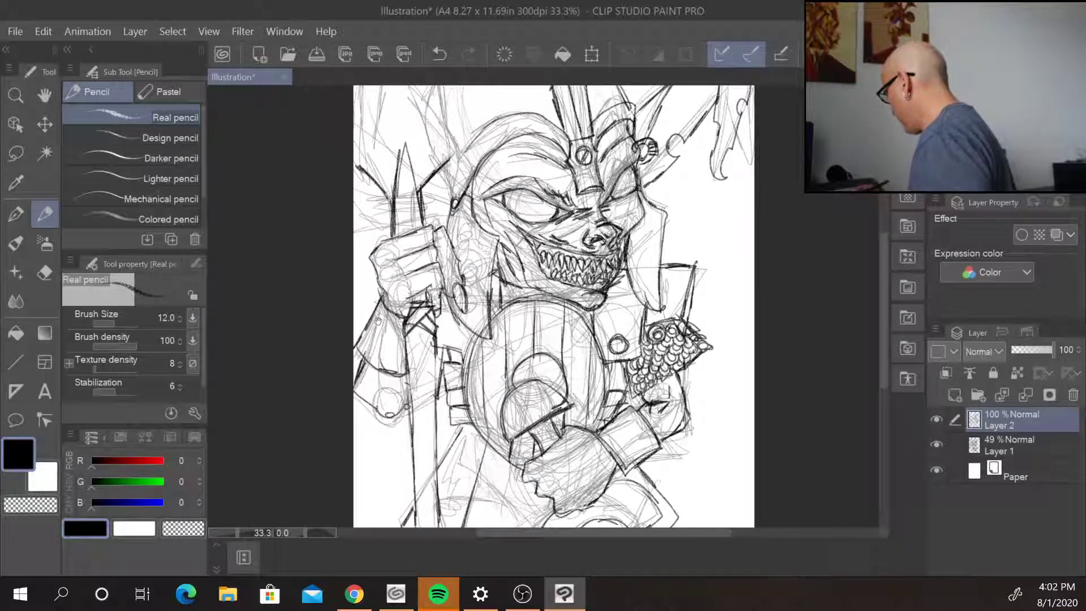
- Draw the large leaf-shaped spear blade above the raised fist, with its tip, curved edges, inner lines and central socket
scroll(520, 159, "up", 2)
left_click_drag(521, 159, 558, 213)
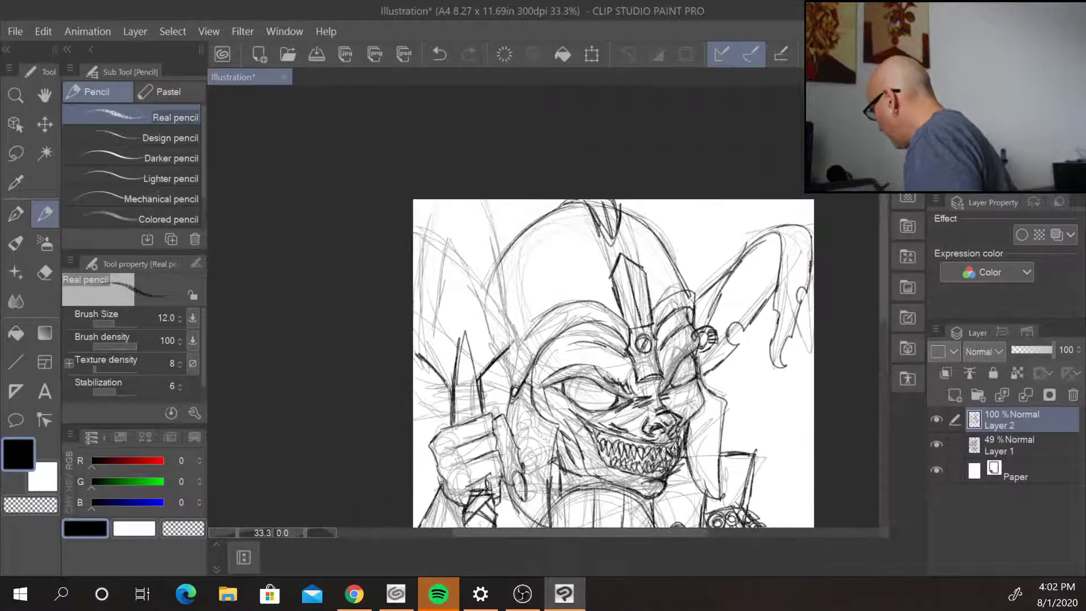
left_click_drag(417, 355, 435, 237)
mouse_move(419, 305)
left_mouse_down()
mouse_move(451, 200)
mouse_move(496, 288)
left_mouse_up()
left_click_drag(472, 224, 506, 344)
mouse_move(496, 293)
left_mouse_down()
mouse_move(508, 352)
mouse_move(471, 393)
left_mouse_up()
mouse_move(459, 332)
left_mouse_down()
mouse_move(447, 390)
mouse_move(449, 376)
left_mouse_up()
left_click_drag(463, 331, 478, 388)
left_click_drag(453, 288, 444, 352)
left_click_drag(452, 213, 437, 343)
left_click_drag(438, 305, 436, 355)
left_click_drag(454, 226, 449, 240)
left_click_drag(442, 281, 436, 318)
mouse_move(462, 217)
left_mouse_down()
mouse_move(450, 240)
mouse_move(483, 363)
left_mouse_up()
mouse_move(455, 304)
left_mouse_down()
mouse_move(453, 341)
mouse_move(464, 331)
left_mouse_up()
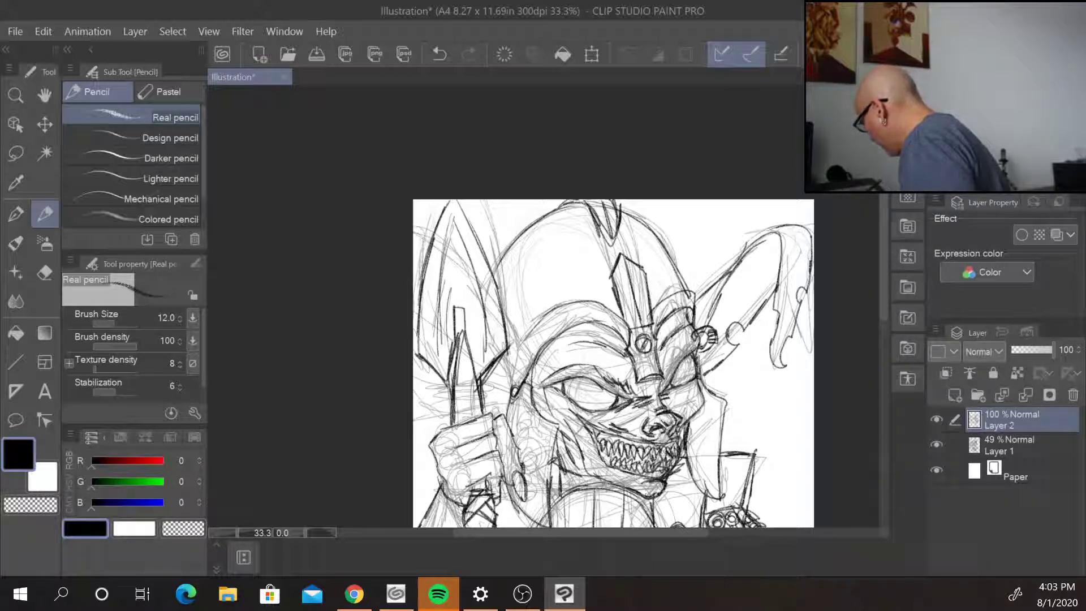
- Draw the visible parts of the near-side ear behind the spear blade, including its base at the helmet and its ragged outer edge
left_click_drag(756, 394, 746, 331)
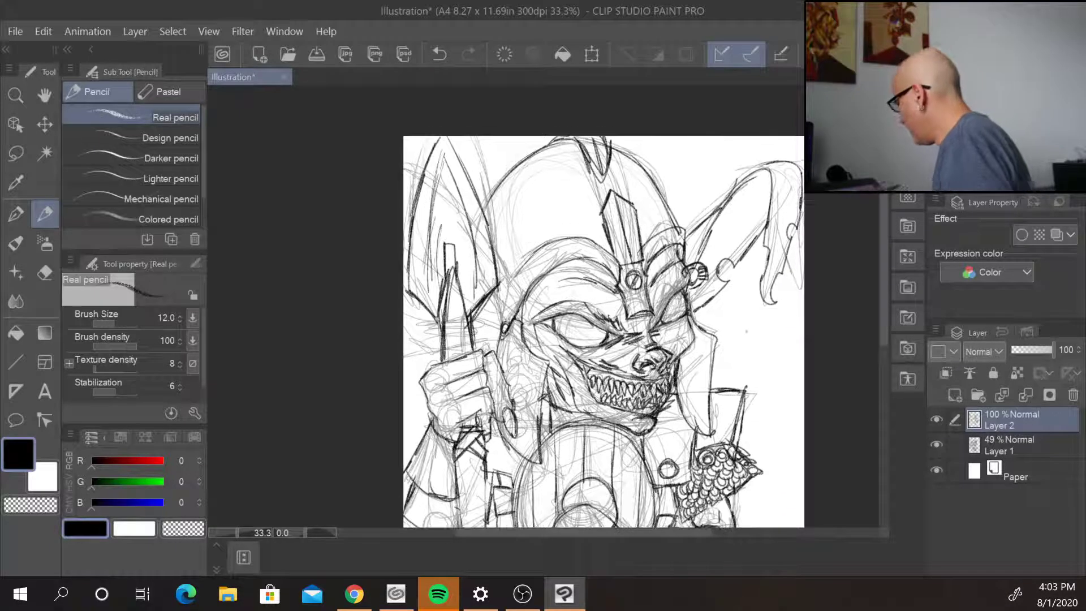
mouse_move(506, 289)
left_mouse_down()
mouse_move(498, 328)
mouse_move(481, 327)
left_mouse_up()
left_click_drag(501, 315, 477, 338)
left_click_drag(426, 165, 404, 180)
left_click_drag(416, 301, 407, 334)
left_click_drag(423, 299, 408, 331)
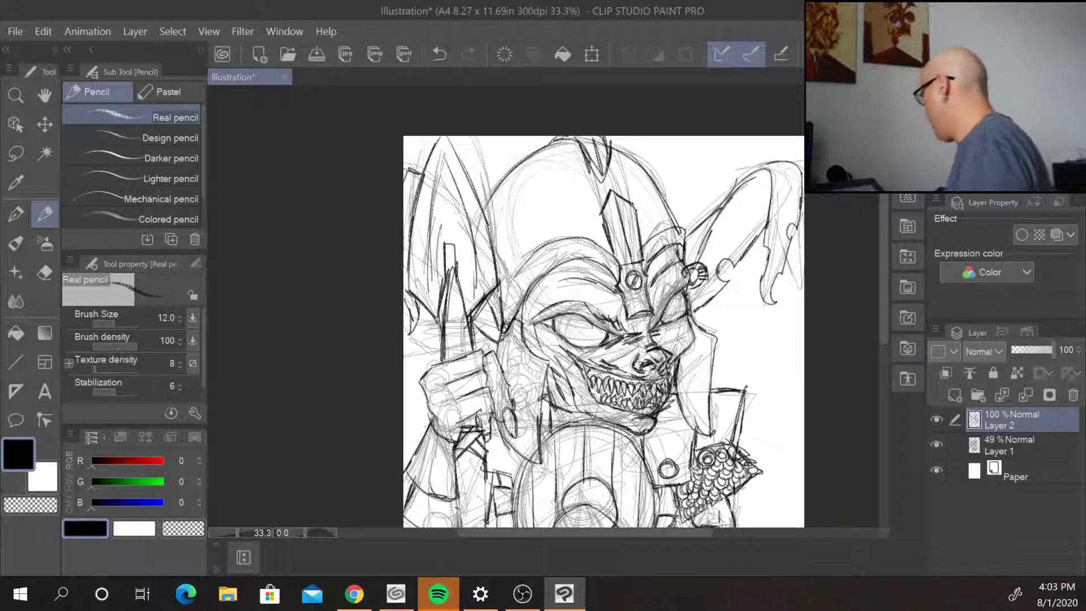
left_click_drag(489, 332, 481, 351)
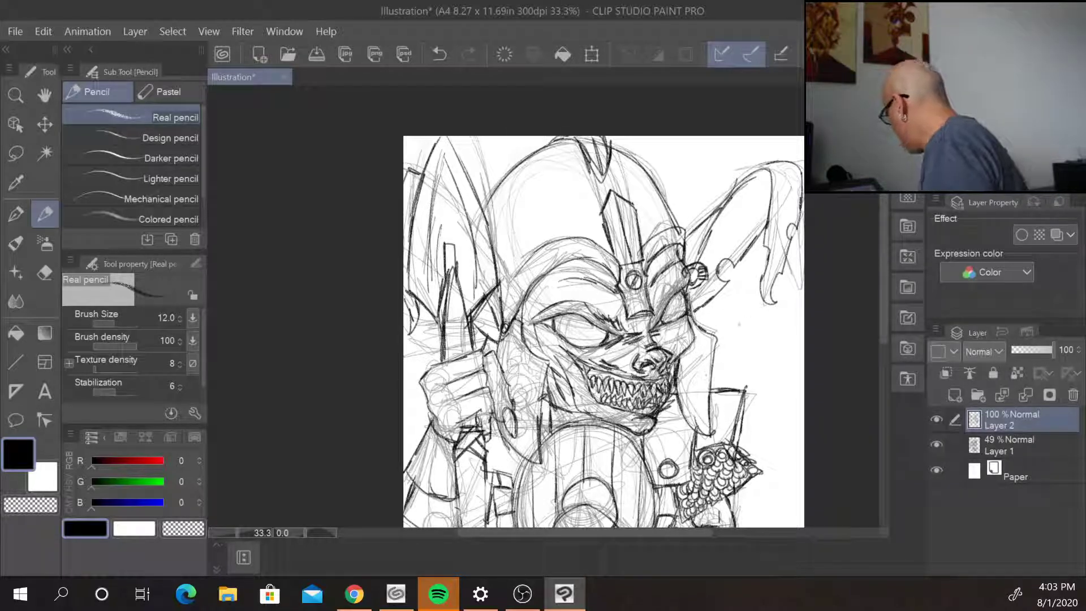
- Add inner edges and a round rivet to the near cheek guard, and an inner edge to the far one
mouse_move(508, 340)
left_mouse_down()
mouse_move(541, 371)
mouse_move(533, 447)
mouse_move(508, 435)
left_mouse_up()
mouse_move(501, 354)
left_mouse_down()
mouse_move(518, 393)
mouse_move(527, 389)
mouse_move(517, 430)
left_mouse_up()
mouse_move(526, 363)
left_mouse_down()
mouse_move(540, 388)
mouse_move(524, 383)
left_mouse_up()
left_click_drag(697, 334, 710, 435)
mouse_move(679, 383)
left_mouse_down()
mouse_move(684, 410)
mouse_move(711, 435)
left_mouse_up()
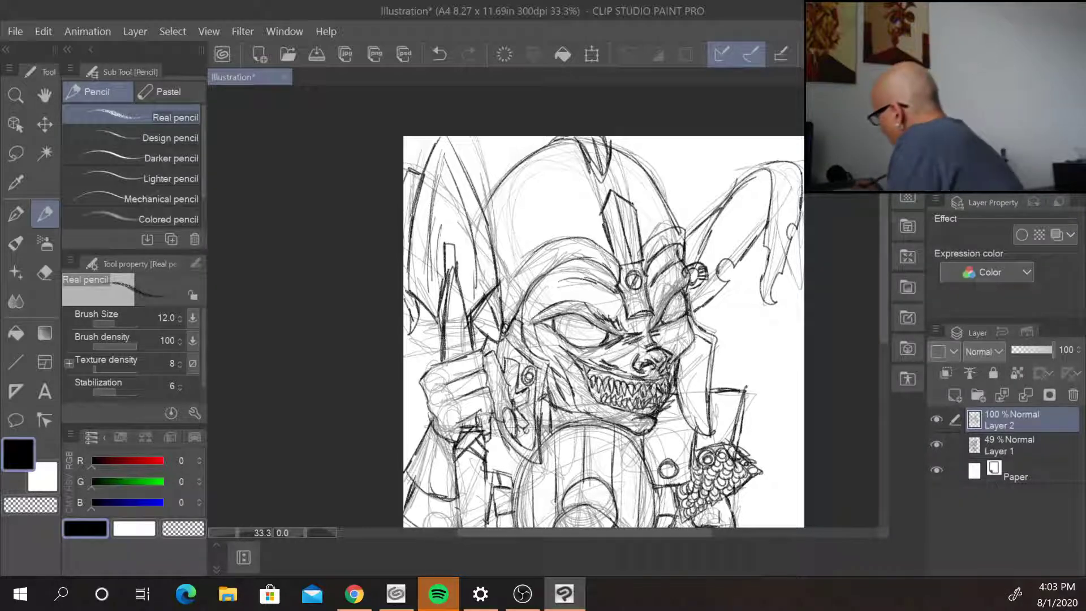
- Decorate the helmet dome with spirals beside the central ridge, a round boss at the near side and small rivets in black
mouse_move(578, 152)
left_mouse_down()
mouse_move(550, 177)
mouse_move(555, 229)
mouse_move(600, 212)
mouse_move(585, 190)
mouse_move(586, 221)
mouse_move(564, 209)
mouse_move(595, 154)
mouse_move(562, 198)
mouse_move(564, 223)
left_mouse_up()
mouse_move(651, 170)
left_mouse_down()
mouse_move(628, 183)
mouse_move(629, 207)
mouse_move(663, 203)
mouse_move(648, 198)
mouse_move(644, 169)
mouse_move(660, 217)
mouse_move(649, 202)
left_mouse_up()
mouse_move(486, 217)
left_mouse_down()
mouse_move(516, 254)
mouse_move(501, 276)
mouse_move(501, 252)
left_mouse_up()
mouse_move(521, 213)
left_mouse_down()
mouse_move(516, 222)
mouse_move(519, 210)
mouse_move(489, 210)
left_mouse_up()
right_click(495, 210)
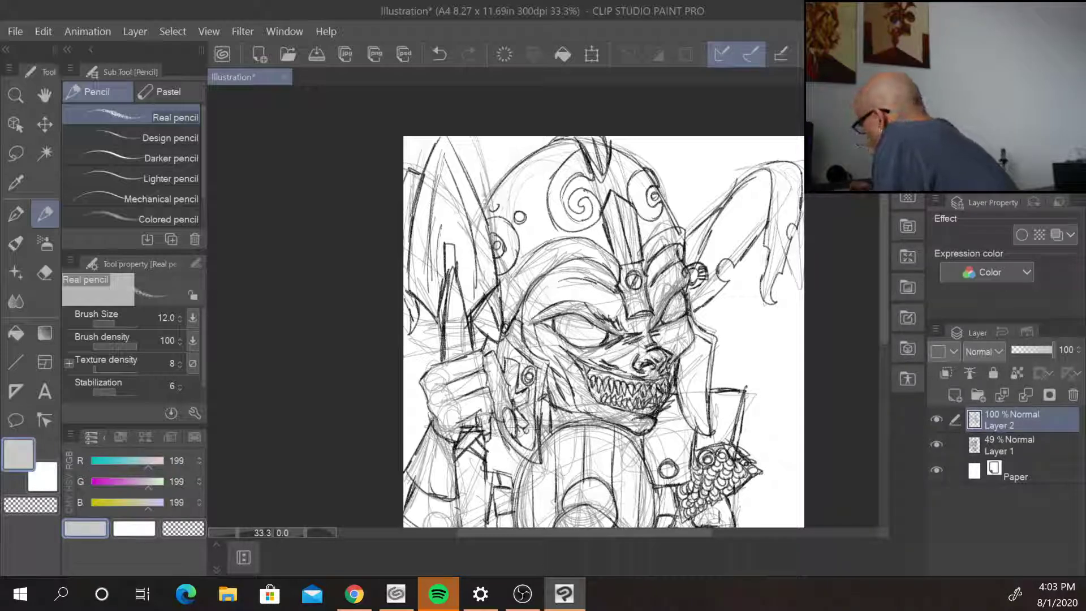
right_click(650, 169)
mouse_move(499, 200)
left_mouse_down()
mouse_move(490, 211)
mouse_move(500, 203)
left_mouse_up()
left_click_drag(536, 251, 500, 289)
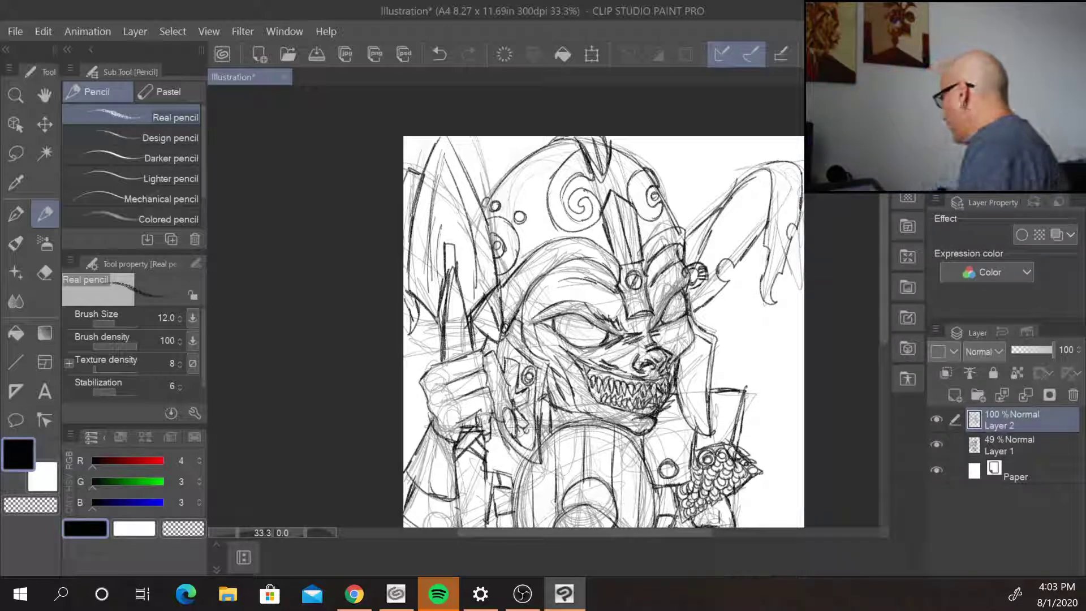
- Hide the rough sketch on Layer 1 and extend the edge of the arched shape down to the page bottom
left_click(937, 444)
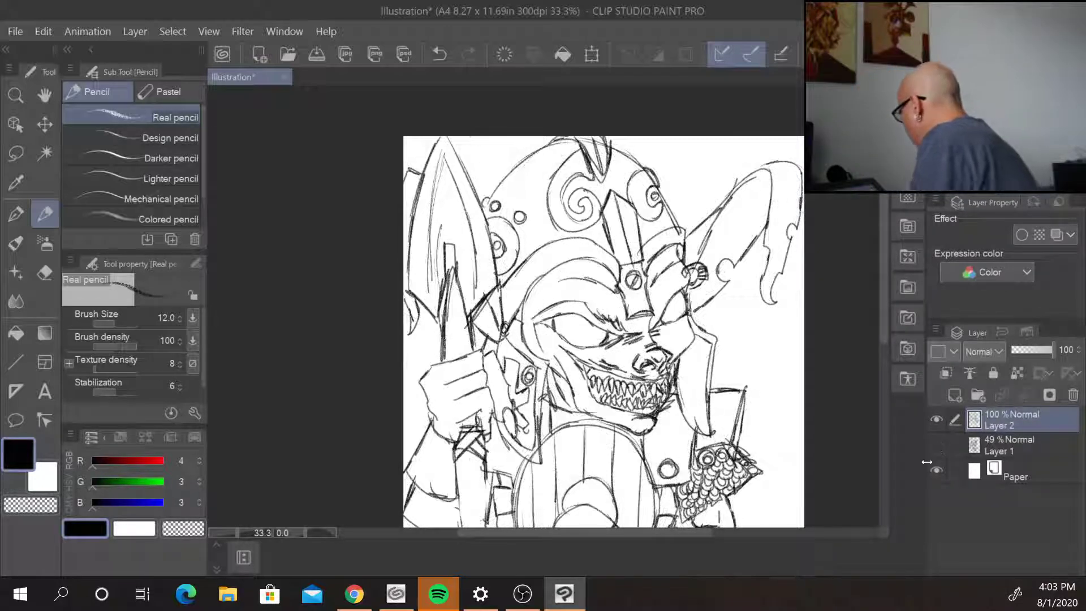
left_click_drag(884, 324, 881, 426)
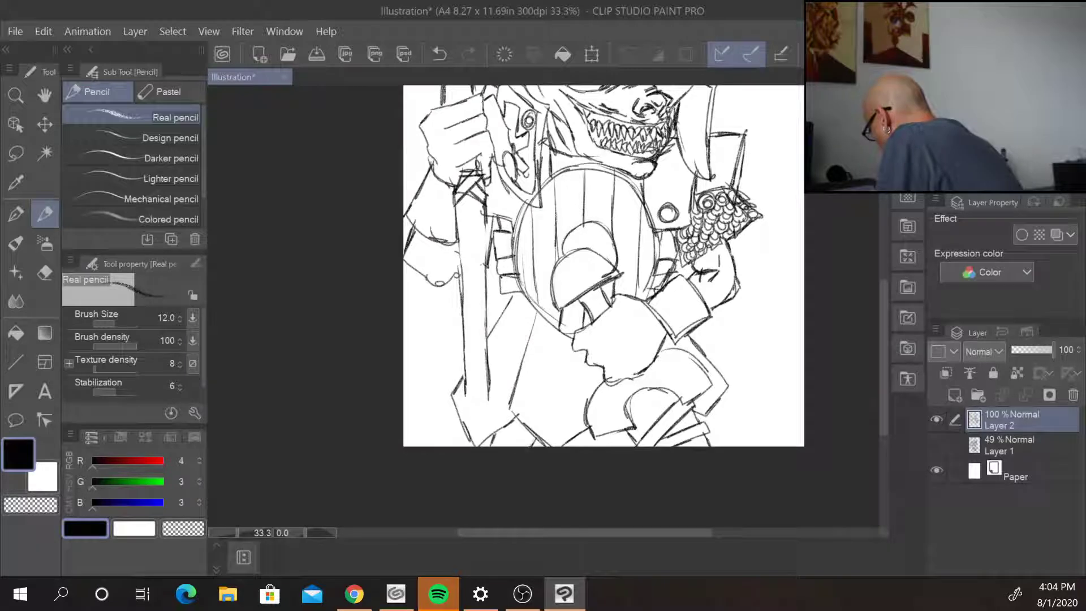
left_click_drag(707, 417, 713, 445)
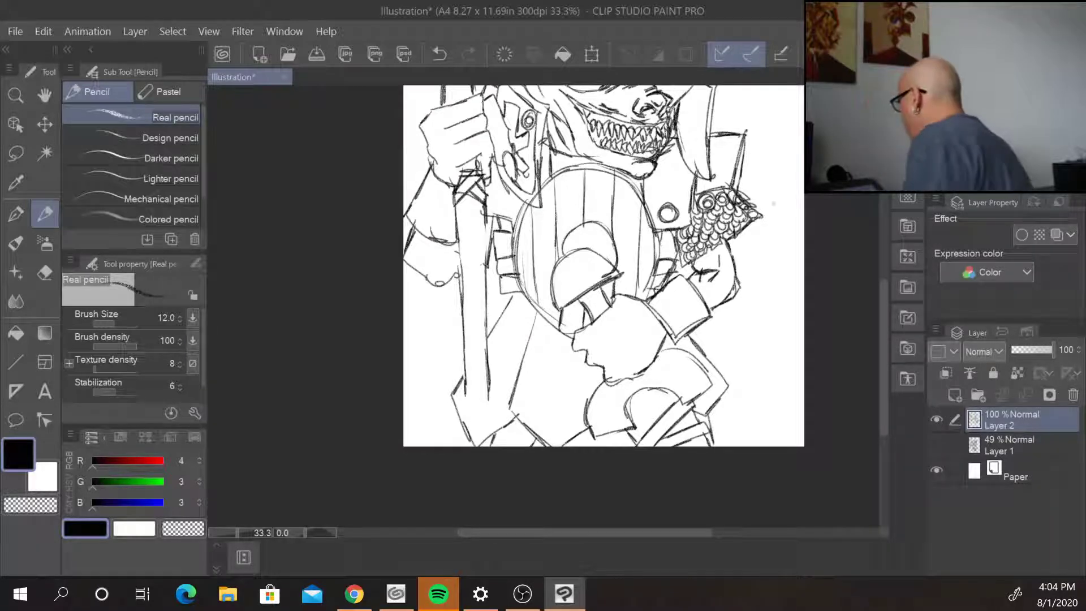
left_click_drag(758, 250, 733, 450)
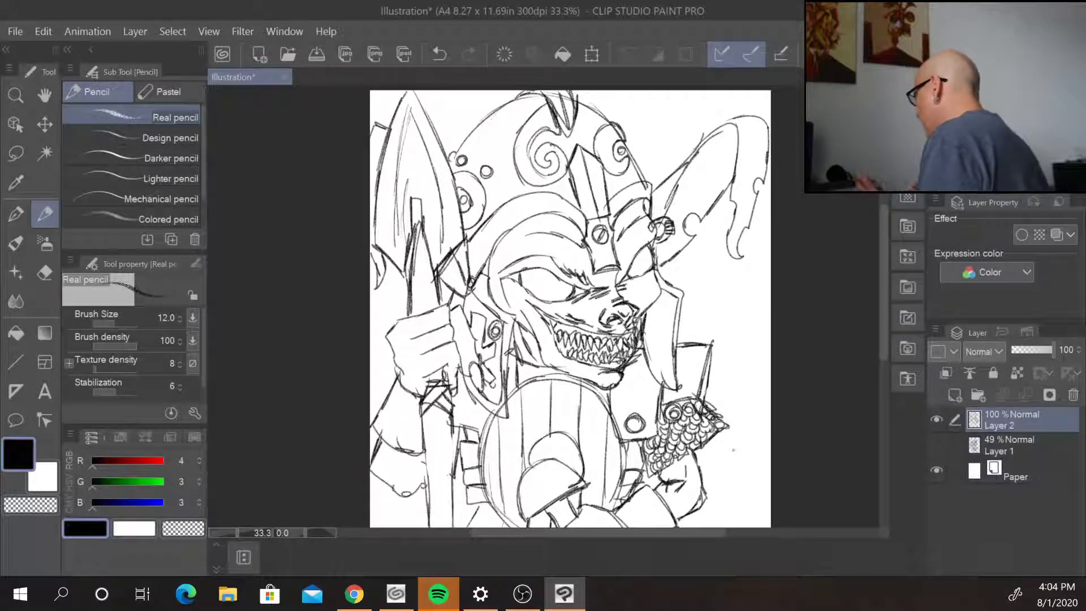
- Decorate the helmet's brow band with curved ornamental marks on both sides of the ridge and add crossing lines where it meets the spear
mouse_move(489, 270)
left_mouse_down()
mouse_move(525, 221)
mouse_move(581, 228)
mouse_move(561, 194)
mouse_move(503, 202)
mouse_move(468, 235)
mouse_move(493, 221)
mouse_move(507, 234)
mouse_move(539, 193)
left_mouse_up()
mouse_move(507, 229)
left_mouse_down()
mouse_move(538, 206)
mouse_move(528, 213)
mouse_move(527, 193)
mouse_move(560, 201)
left_mouse_up()
left_click_drag(563, 196, 582, 227)
mouse_move(481, 230)
left_mouse_down()
mouse_move(495, 247)
mouse_move(481, 251)
mouse_move(479, 238)
mouse_move(479, 263)
mouse_move(452, 257)
left_mouse_up()
mouse_move(440, 292)
left_mouse_down()
mouse_move(453, 269)
mouse_move(471, 286)
left_mouse_up()
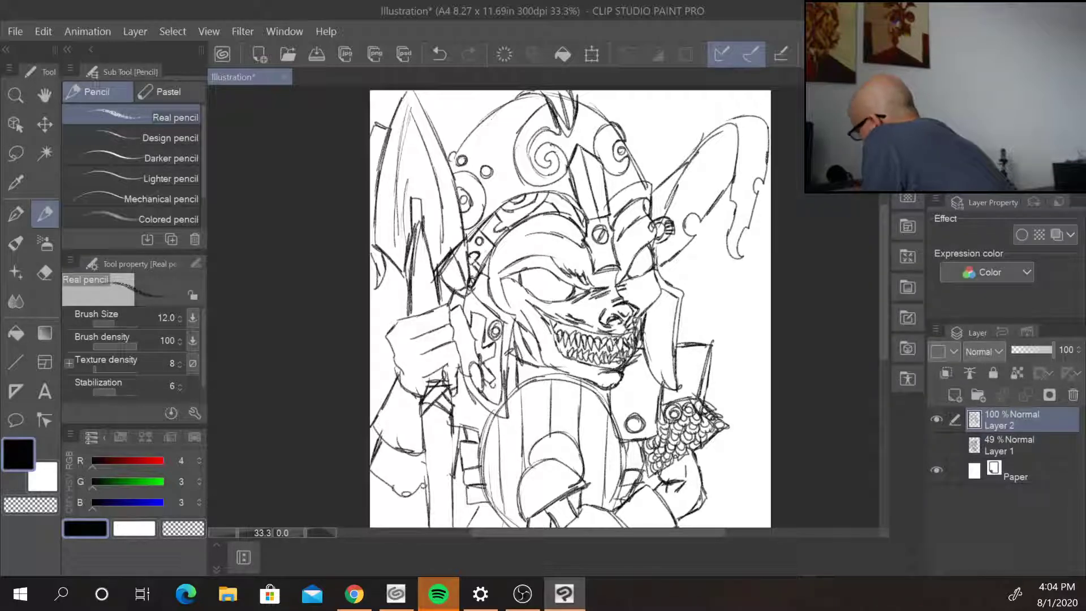
left_click_drag(445, 270, 465, 290)
left_click_drag(452, 285, 457, 303)
left_click_drag(468, 281, 454, 307)
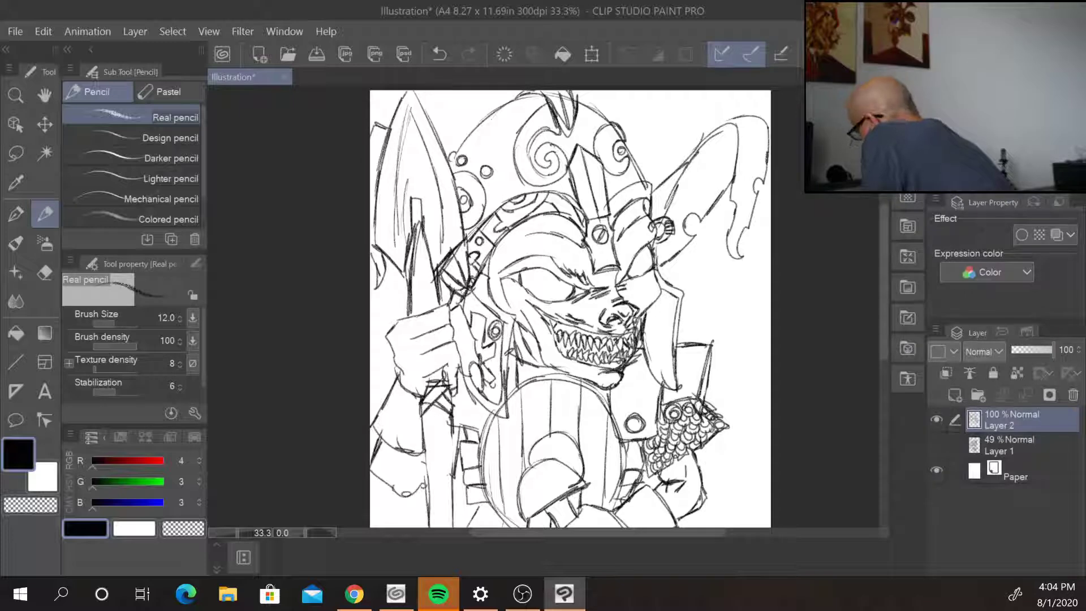
left_click_drag(610, 195, 623, 202)
left_click_drag(620, 191, 621, 216)
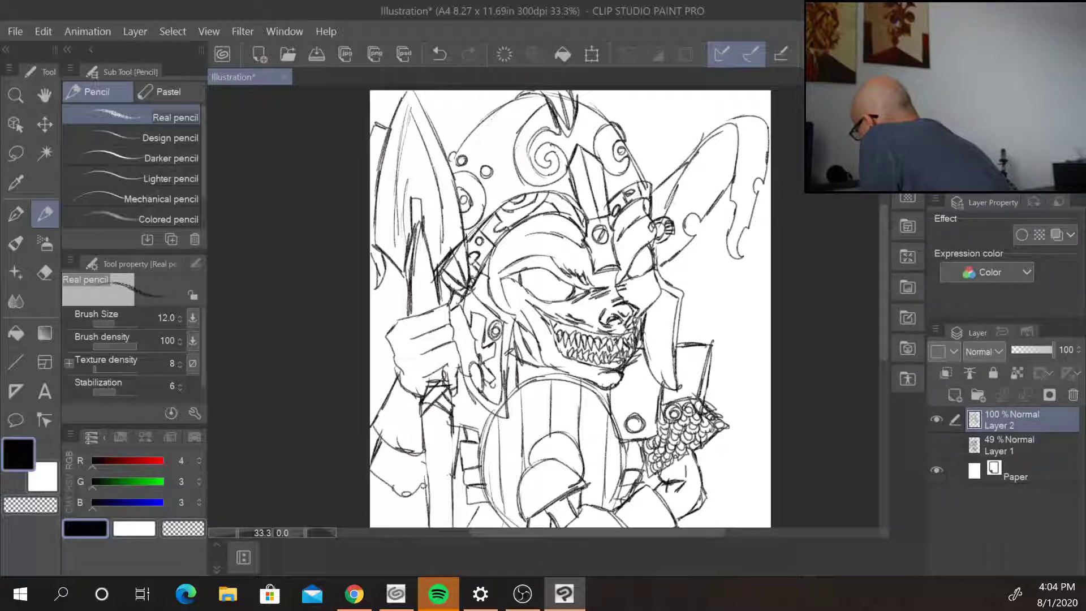
- Strengthen the helmet's spiral and dome outline, and add more round rivets on the dome and along its edges
mouse_move(528, 130)
left_mouse_down()
mouse_move(560, 178)
mouse_move(561, 164)
mouse_move(549, 167)
mouse_move(558, 163)
left_mouse_up()
left_click_drag(458, 151, 494, 111)
left_click_drag(454, 146, 462, 162)
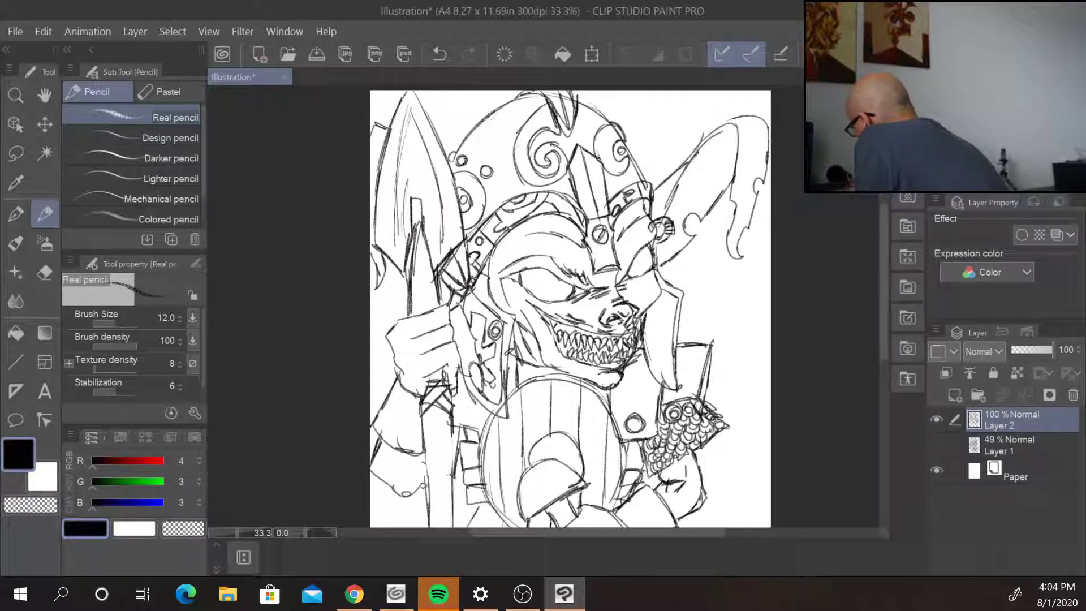
left_click_drag(609, 113, 598, 116)
mouse_move(500, 113)
left_mouse_down()
mouse_move(490, 121)
mouse_move(505, 127)
mouse_move(488, 110)
left_mouse_up()
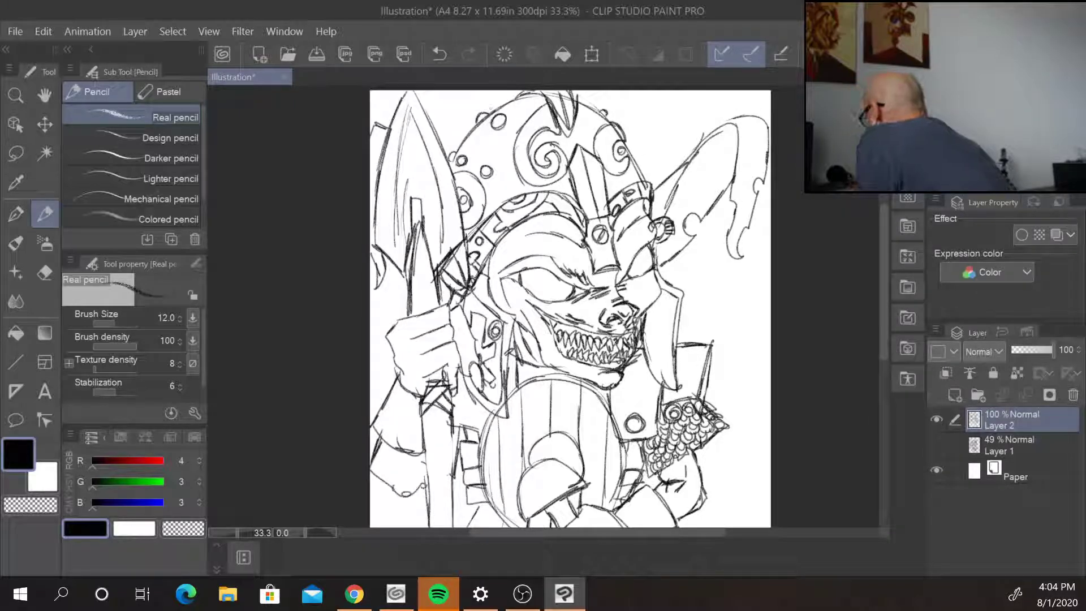
left_click_drag(640, 178, 649, 168)
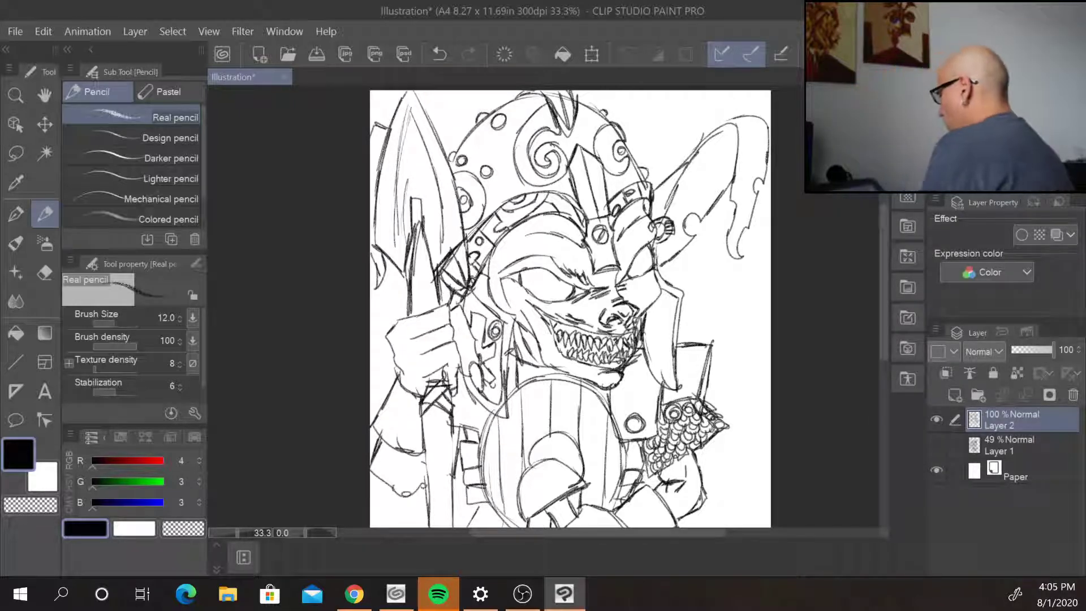
- Fill the helmet's central ridge with a crosshatched lattice pattern and detail its pointed top
left_click_drag(584, 153, 599, 216)
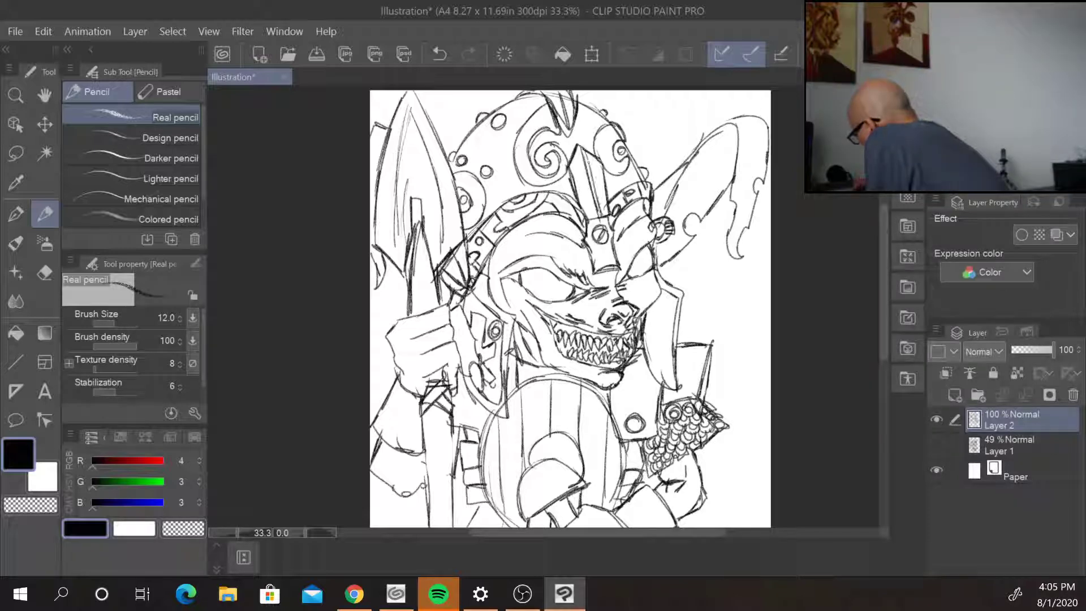
mouse_move(588, 158)
left_mouse_down()
mouse_move(573, 189)
mouse_move(588, 222)
left_mouse_up()
left_click_drag(610, 167, 590, 179)
left_click_drag(610, 167, 591, 185)
left_click_drag(605, 180, 599, 218)
mouse_move(591, 155)
left_mouse_down()
mouse_move(574, 167)
mouse_move(576, 153)
left_mouse_up()
left_click_drag(589, 146, 579, 163)
left_click_drag(583, 145, 574, 157)
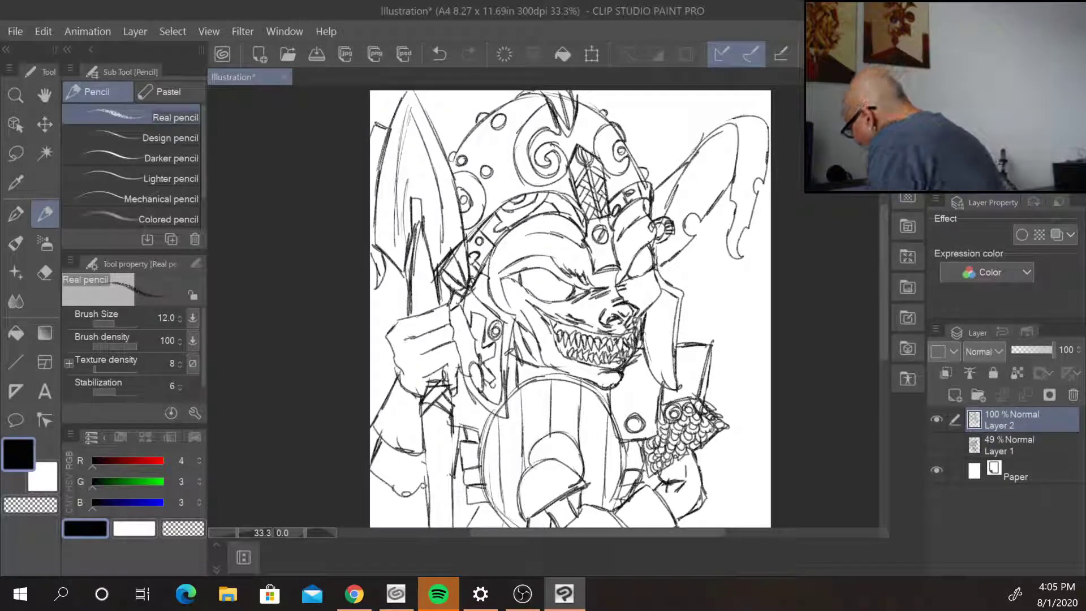
- Strengthen the lines around the spear grip and decorate the spear arm's bracer with border lines and round rivets
mouse_move(418, 372)
left_mouse_down()
mouse_move(447, 379)
mouse_move(423, 396)
left_mouse_up()
mouse_move(422, 315)
left_mouse_down()
mouse_move(449, 305)
mouse_move(442, 326)
left_mouse_up()
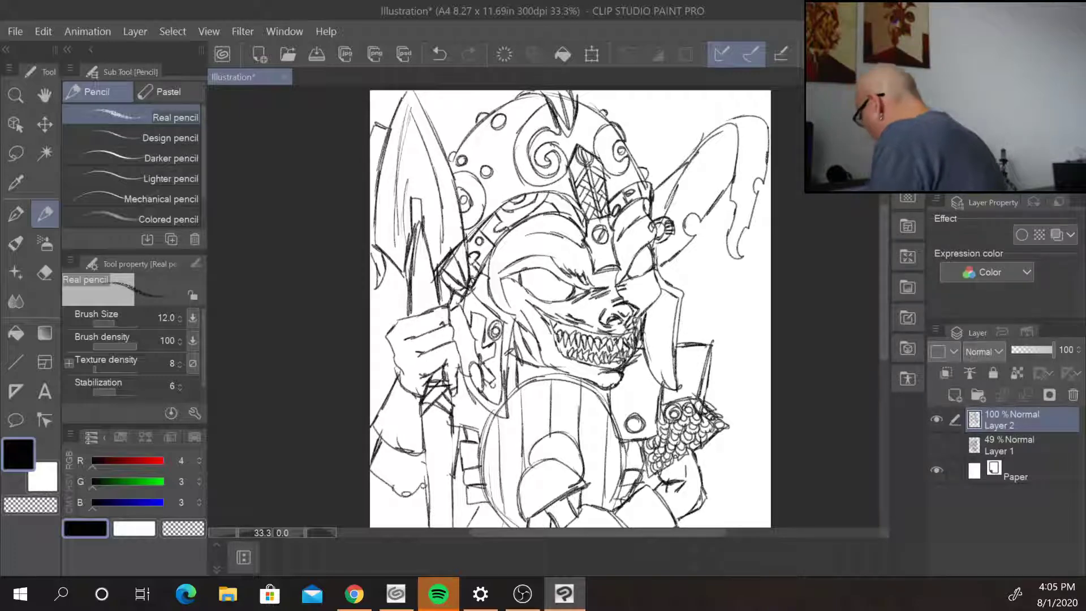
mouse_move(404, 369)
left_mouse_down()
mouse_move(393, 382)
mouse_move(420, 402)
mouse_move(406, 442)
left_mouse_up()
left_click_drag(383, 441, 418, 429)
mouse_move(396, 388)
left_mouse_down()
mouse_move(421, 406)
mouse_move(413, 430)
left_mouse_up()
mouse_move(417, 405)
left_mouse_down()
mouse_move(389, 423)
mouse_move(384, 398)
mouse_move(371, 455)
left_mouse_up()
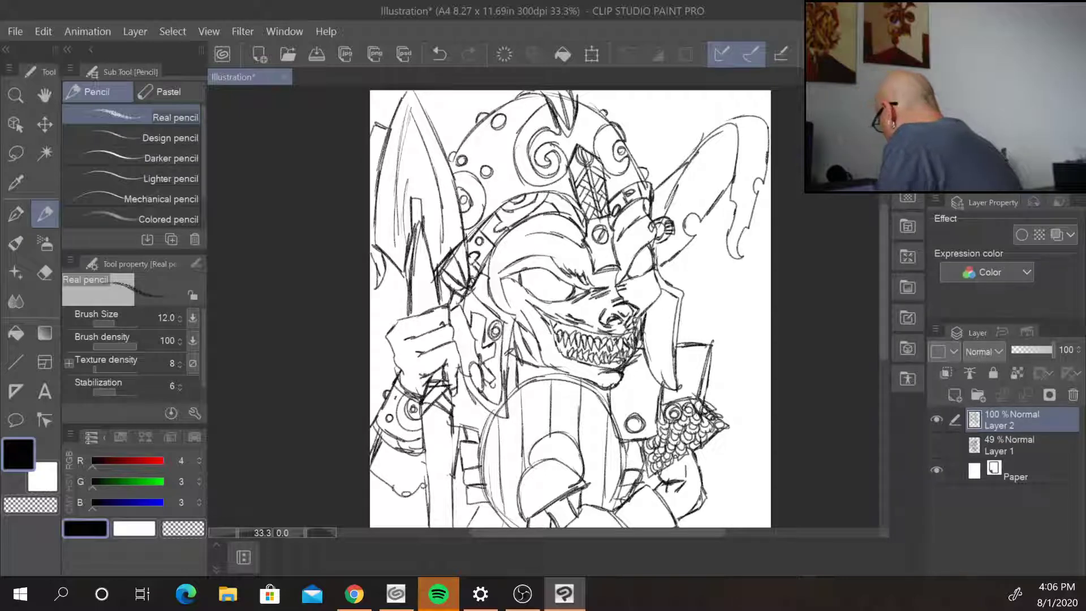
- Add inner edge lines to the near cheek guard and the riveted flap beneath the chin
mouse_move(752, 424)
left_mouse_down()
mouse_move(734, 327)
mouse_move(719, 310)
left_mouse_up()
mouse_move(452, 194)
left_mouse_down()
mouse_move(441, 224)
mouse_move(450, 254)
left_mouse_up()
left_click_drag(463, 247, 456, 280)
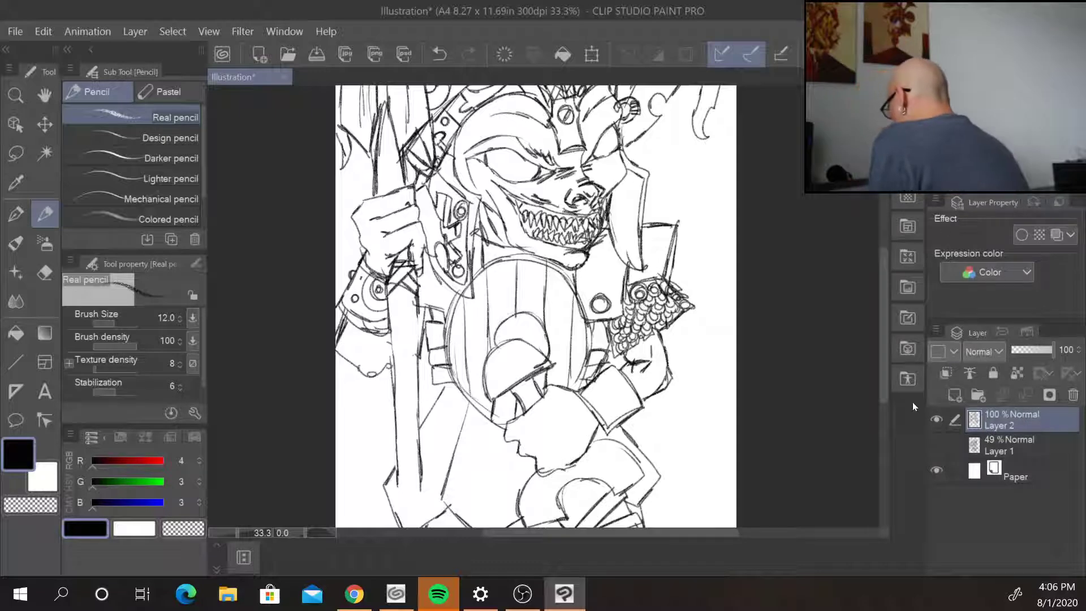
left_click_drag(582, 259, 589, 310)
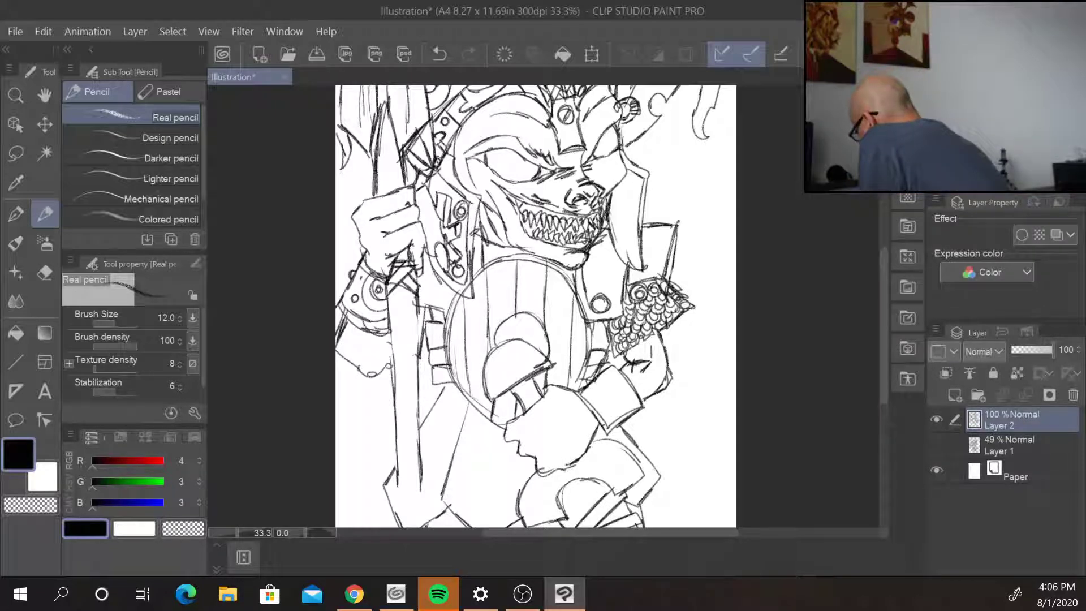
left_click_drag(621, 261, 608, 309)
left_click_drag(620, 258, 617, 304)
left_click_drag(633, 266, 627, 281)
- Give the upright post behind the far shoulder a double edge and add strap lines between the spear and the round torso plate
mouse_move(659, 275)
left_mouse_down()
mouse_move(630, 280)
mouse_move(678, 217)
left_mouse_up()
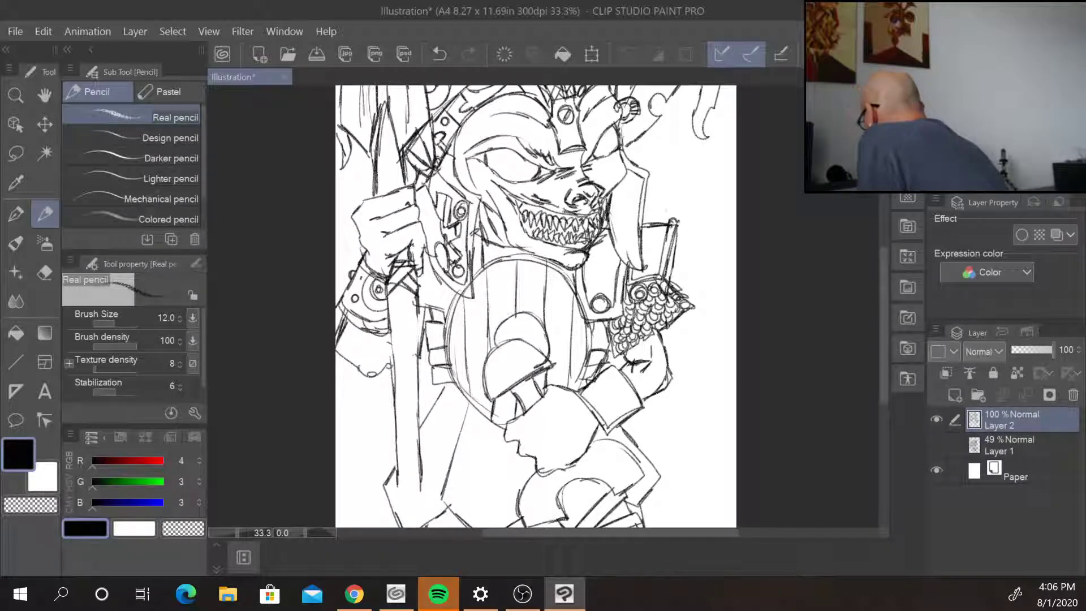
left_click_drag(671, 220, 674, 245)
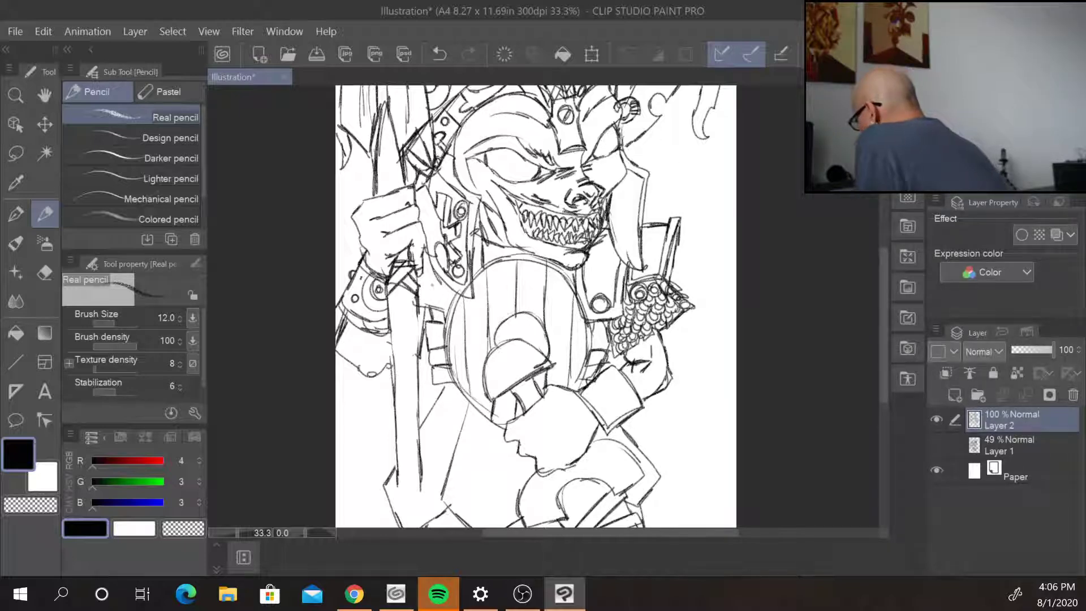
mouse_move(420, 261)
left_mouse_down()
mouse_move(421, 296)
mouse_move(452, 305)
mouse_move(449, 314)
left_mouse_up()
left_click_drag(478, 236, 472, 277)
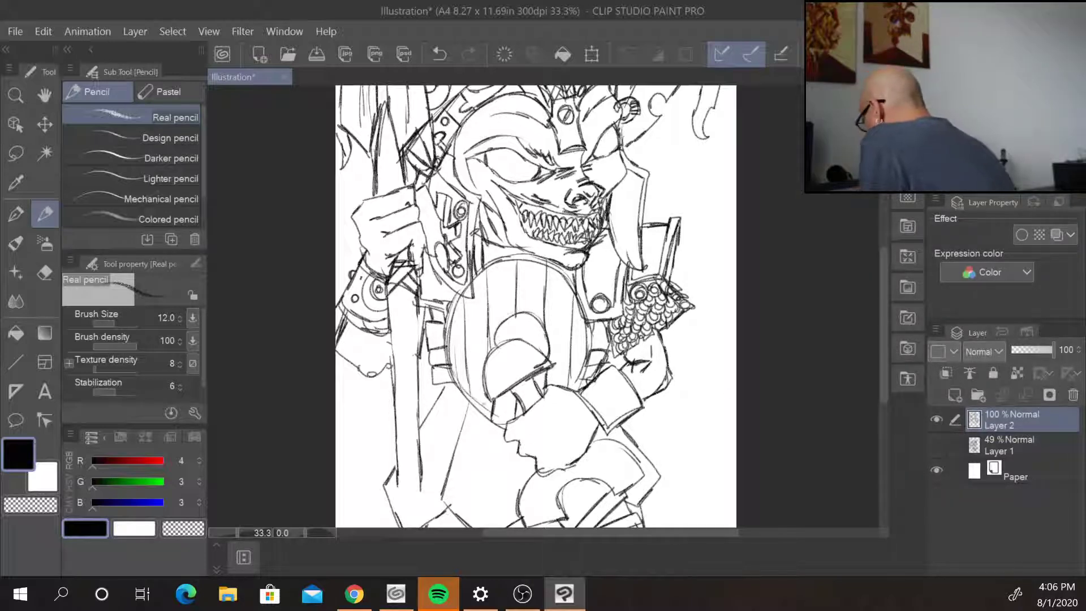
- Extend the spear shaft to the page bottom with wood-grain lines and draw an inner border on the skirt panel
left_click_drag(717, 462, 741, 259)
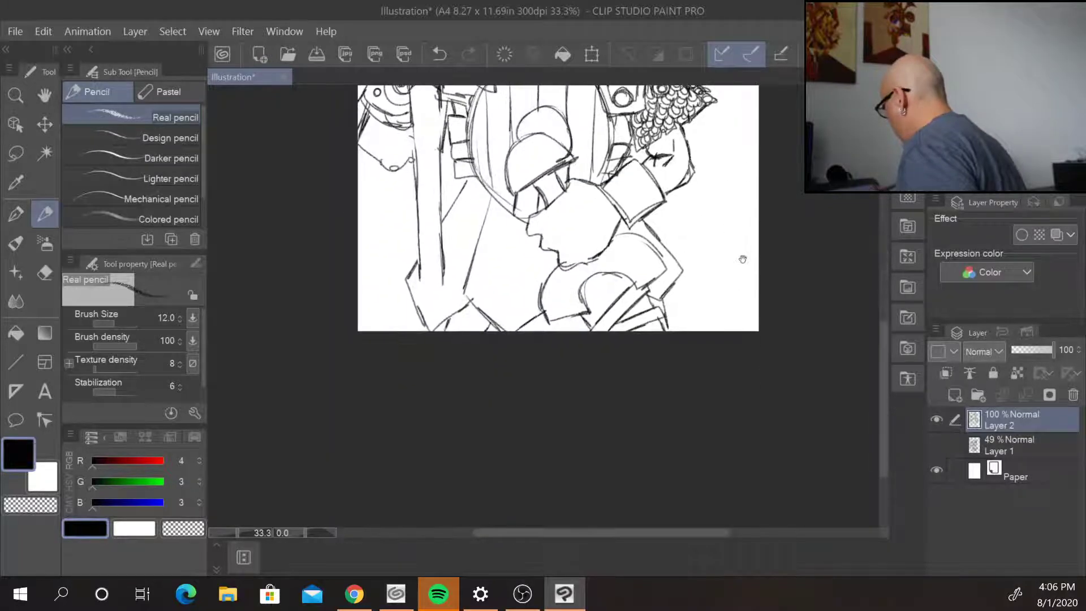
mouse_move(422, 330)
left_mouse_down()
mouse_move(420, 290)
mouse_move(442, 267)
left_mouse_up()
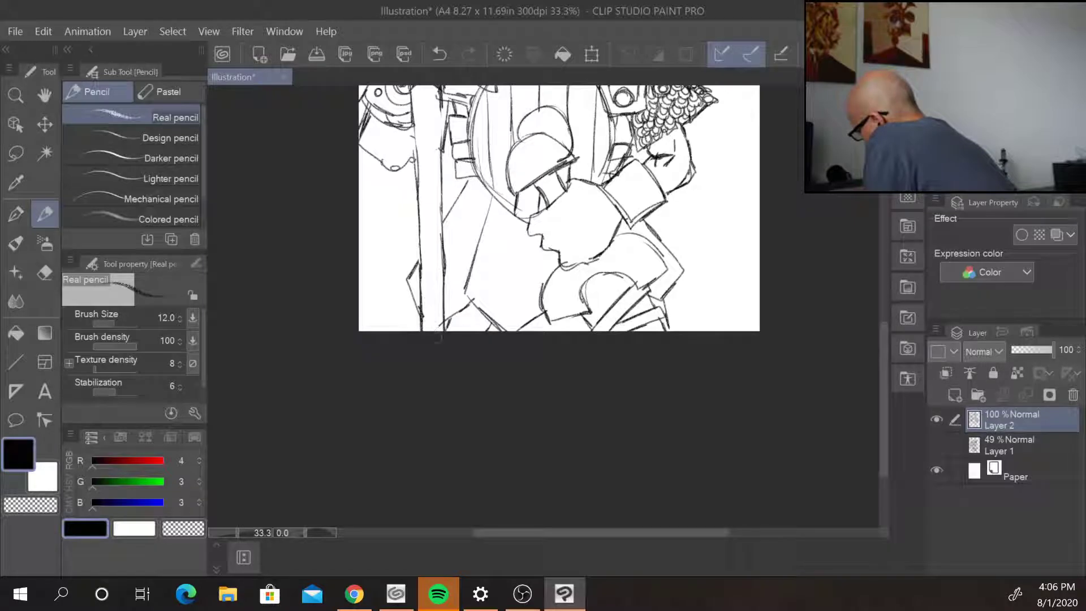
mouse_move(428, 151)
left_mouse_down()
mouse_move(431, 325)
mouse_move(425, 120)
left_mouse_up()
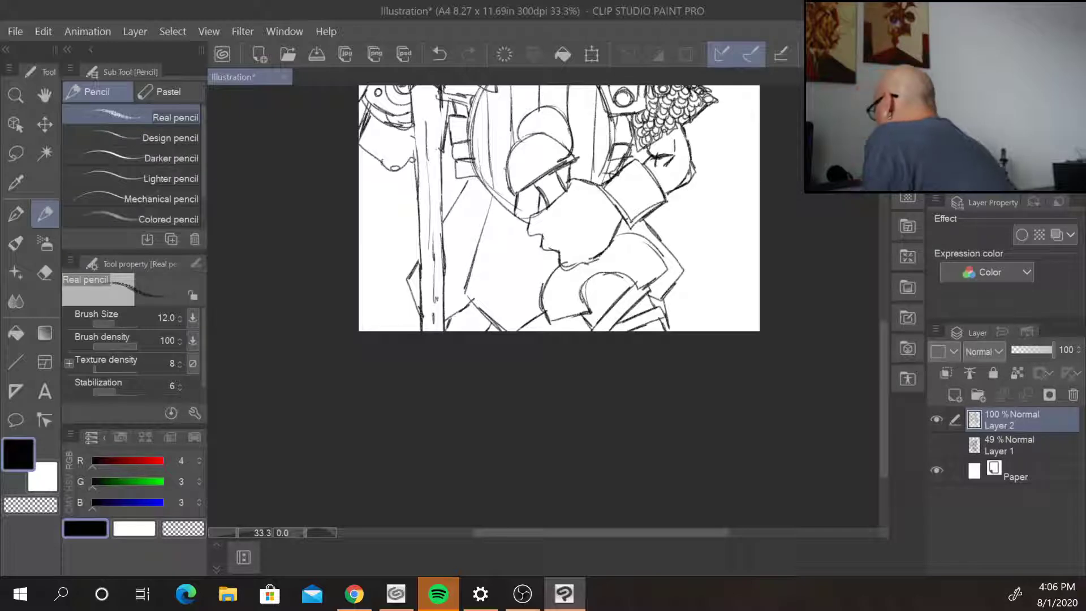
mouse_move(493, 211)
left_mouse_down()
mouse_move(472, 291)
mouse_move(511, 320)
mouse_move(540, 304)
left_mouse_up()
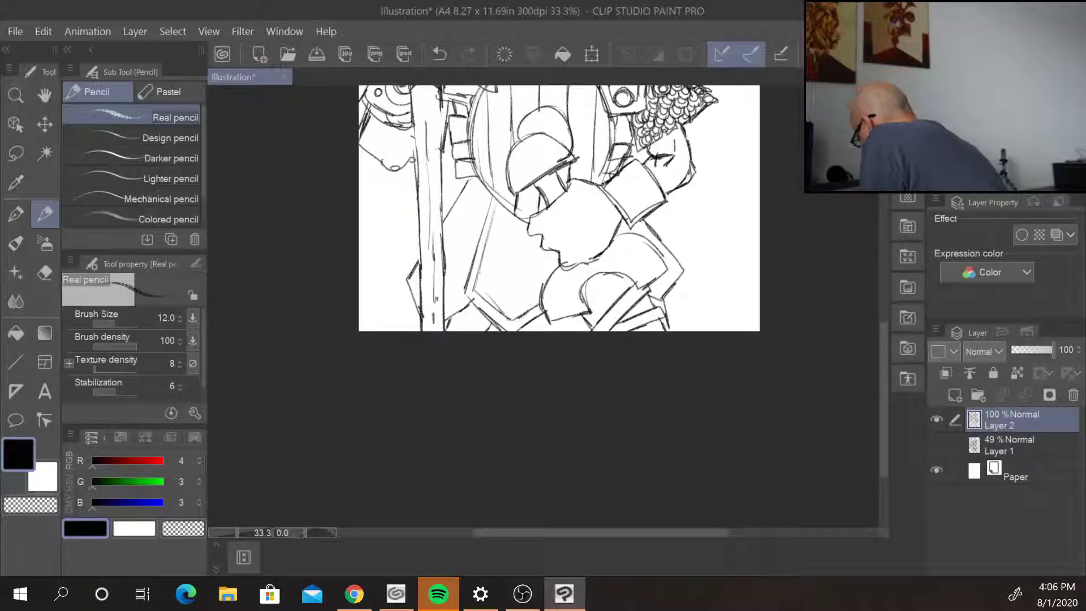
- Add parallel inner edge lines to the arched armour piece and the angular plate below the fist
left_click_drag(644, 223, 677, 270)
left_click_drag(677, 270, 662, 291)
mouse_move(568, 268)
left_mouse_down()
mouse_move(558, 305)
mouse_move(577, 309)
mouse_move(575, 281)
mouse_move(628, 259)
mouse_move(635, 276)
mouse_move(659, 264)
left_mouse_up()
mouse_move(610, 235)
left_mouse_down()
mouse_move(660, 260)
mouse_move(648, 250)
left_mouse_up()
mouse_move(614, 245)
left_mouse_down()
mouse_move(584, 262)
mouse_move(614, 245)
left_mouse_up()
mouse_move(560, 308)
left_mouse_down()
mouse_move(599, 265)
mouse_move(623, 262)
mouse_move(634, 277)
mouse_move(658, 262)
left_mouse_up()
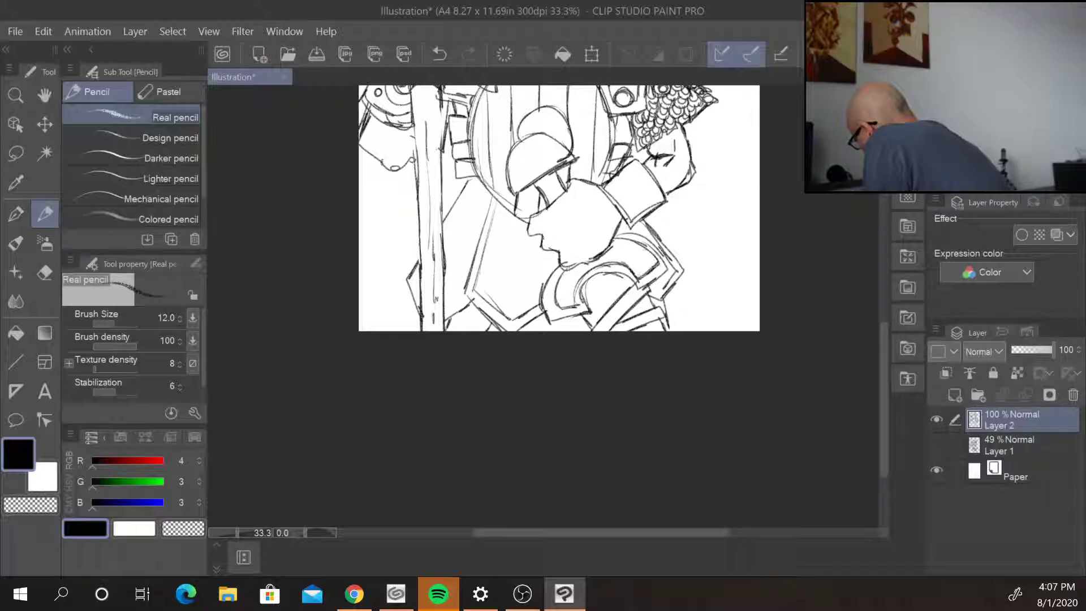
mouse_move(588, 305)
left_mouse_down()
mouse_move(592, 313)
mouse_move(613, 273)
mouse_move(635, 282)
left_mouse_up()
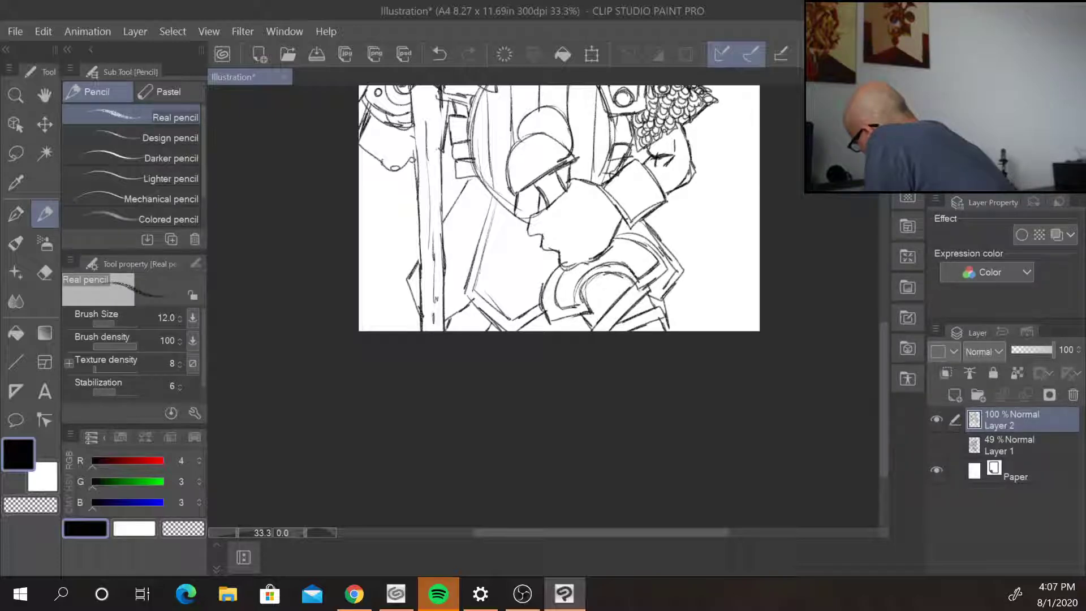
- Decorate the arched armour band below the fist with round rivets, concentric circles and angular marks
mouse_move(552, 323)
left_mouse_down()
mouse_move(589, 314)
mouse_move(582, 283)
mouse_move(560, 299)
mouse_move(565, 308)
mouse_move(568, 290)
mouse_move(581, 288)
mouse_move(567, 282)
mouse_move(625, 245)
left_mouse_up()
mouse_move(607, 262)
left_mouse_down()
mouse_move(624, 239)
mouse_move(651, 250)
left_mouse_up()
mouse_move(638, 265)
left_mouse_down()
mouse_move(651, 253)
mouse_move(638, 258)
left_mouse_up()
left_click_drag(629, 275, 652, 256)
mouse_move(632, 275)
left_mouse_down()
mouse_move(651, 262)
mouse_move(650, 245)
mouse_move(642, 270)
left_mouse_up()
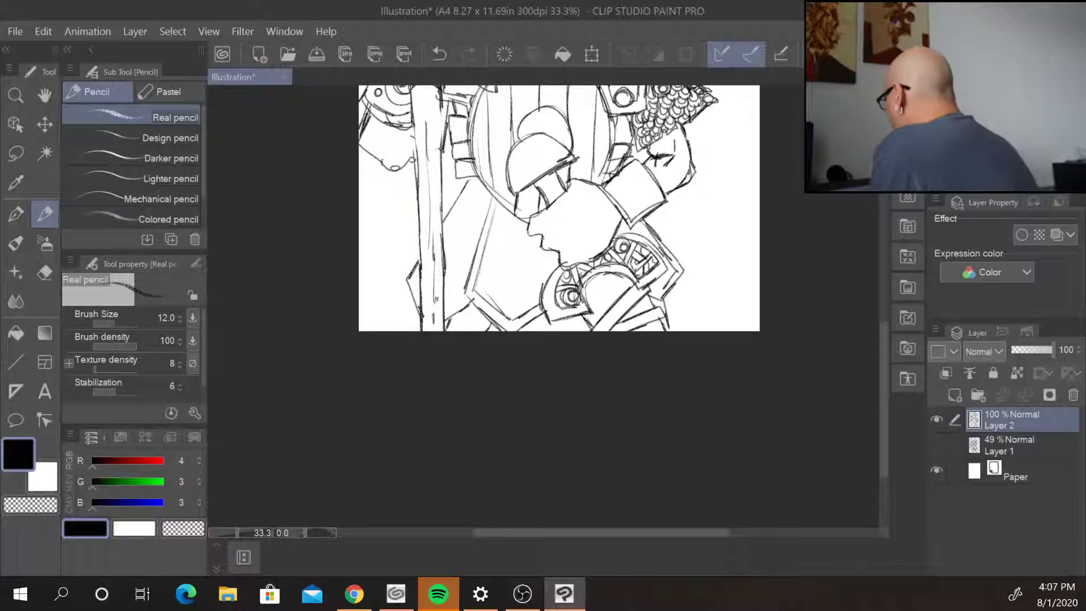
- Fill the dome-shaped piece above the fist and the grip below it with a border and dark angular ornament
mouse_move(557, 171)
left_mouse_down()
mouse_move(538, 199)
mouse_move(567, 188)
left_mouse_up()
mouse_move(568, 187)
left_mouse_down()
mouse_move(543, 205)
mouse_move(538, 191)
left_mouse_up()
mouse_move(535, 190)
left_mouse_down()
mouse_move(547, 177)
mouse_move(512, 175)
mouse_move(512, 184)
mouse_move(562, 157)
left_mouse_up()
mouse_move(533, 173)
left_mouse_down()
mouse_move(560, 153)
mouse_move(537, 136)
mouse_move(565, 155)
mouse_move(557, 162)
left_mouse_up()
left_click_drag(556, 162, 520, 166)
left_click_drag(533, 140, 517, 165)
left_click_drag(530, 158, 517, 165)
left_click_drag(543, 136, 533, 163)
left_click_drag(543, 145, 512, 174)
mouse_move(533, 164)
left_mouse_down()
mouse_move(516, 173)
mouse_move(549, 157)
left_mouse_up()
left_click_drag(565, 150, 533, 153)
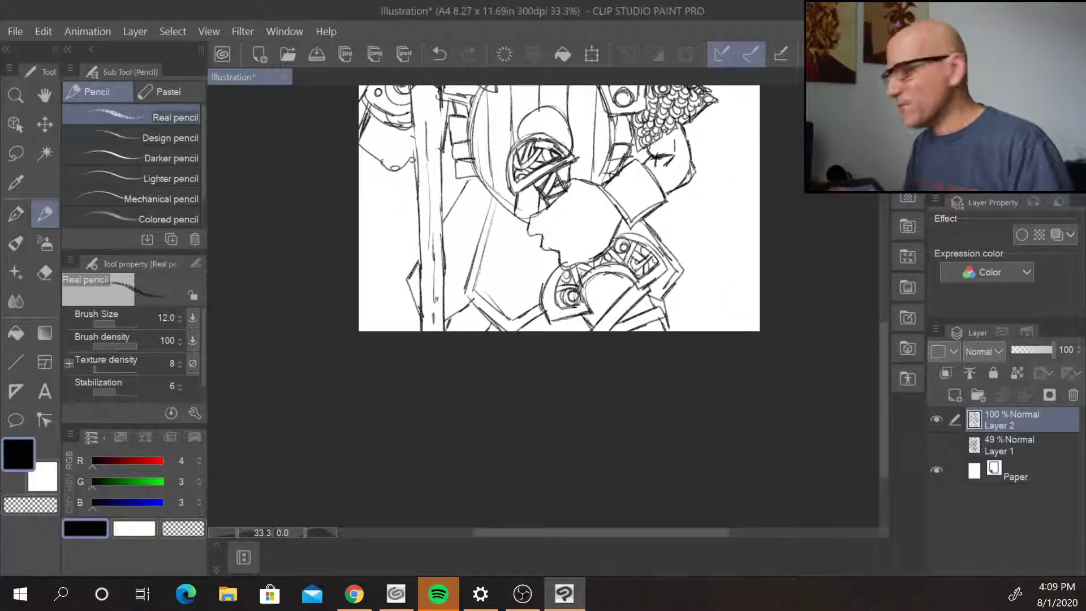
- Decorate the skirt panels beside the spear with bold zigzag and curved motifs and round rivets
left_click_drag(569, 147, 554, 364)
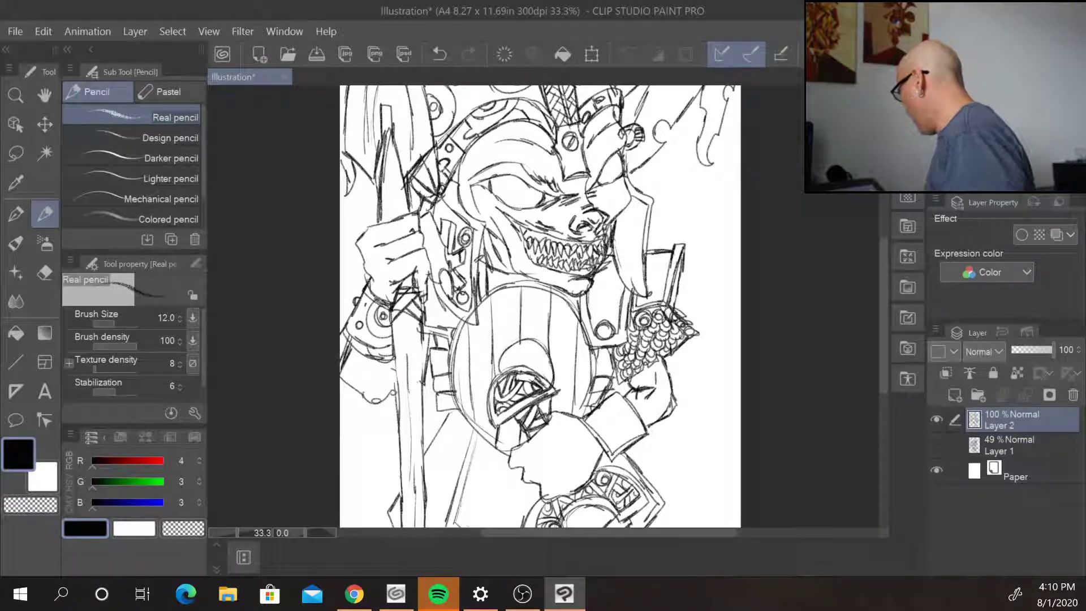
left_click_drag(880, 332, 884, 392)
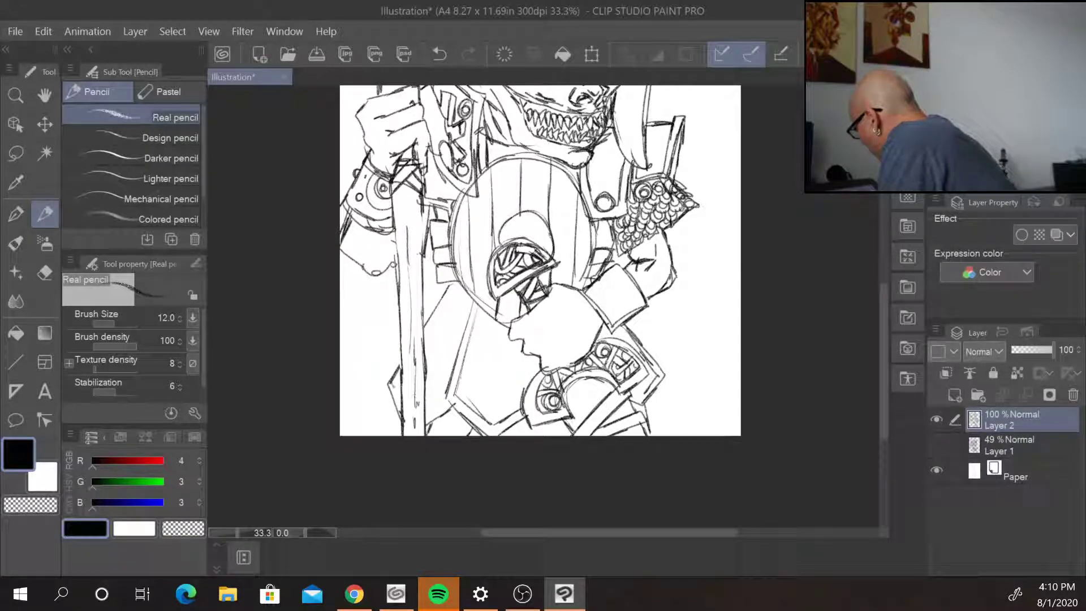
left_click_drag(443, 290, 466, 286)
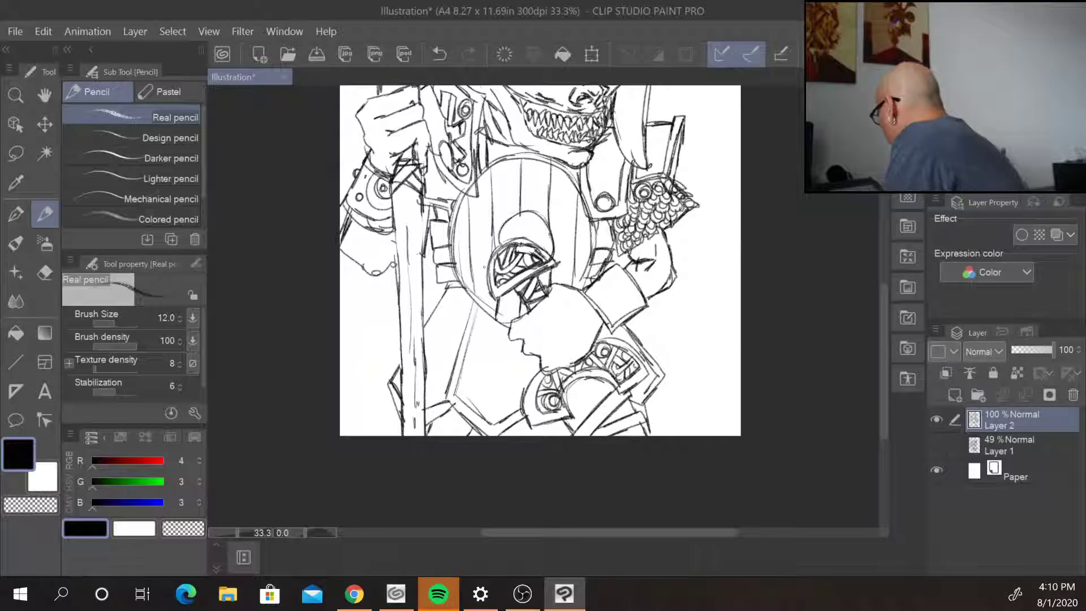
mouse_move(501, 326)
left_mouse_down()
mouse_move(479, 346)
mouse_move(481, 373)
mouse_move(504, 357)
mouse_move(492, 391)
left_mouse_up()
mouse_move(512, 351)
left_mouse_down()
mouse_move(491, 392)
mouse_move(488, 356)
mouse_move(505, 347)
mouse_move(487, 353)
left_mouse_up()
mouse_move(427, 318)
left_mouse_down()
mouse_move(445, 335)
mouse_move(421, 343)
mouse_move(441, 359)
mouse_move(436, 374)
mouse_move(451, 338)
mouse_move(426, 314)
mouse_move(419, 335)
left_mouse_up()
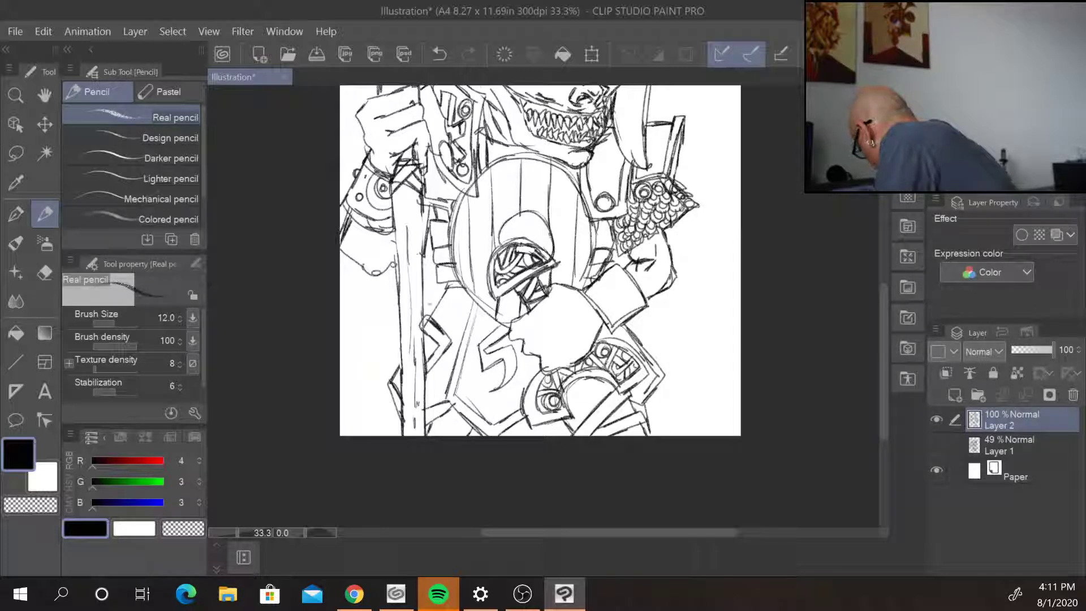
mouse_move(499, 397)
left_mouse_down()
mouse_move(490, 407)
mouse_move(505, 401)
left_mouse_up()
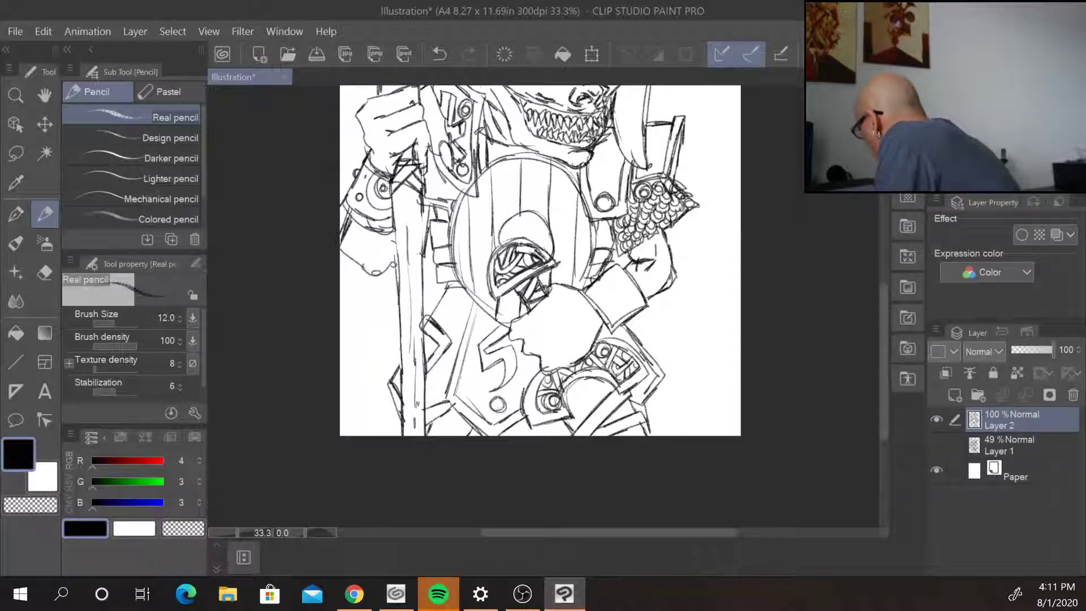
mouse_move(450, 294)
left_mouse_down()
mouse_move(441, 302)
mouse_move(456, 303)
mouse_move(449, 294)
left_mouse_up()
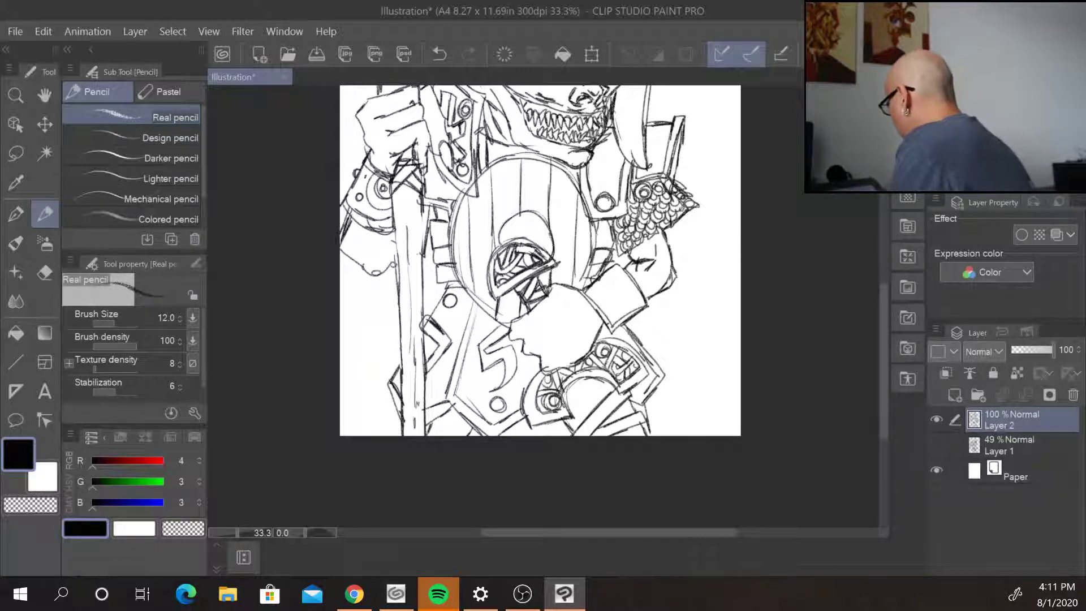
- Create a new layer above Layer 2 and set the Real pencil's brush size to 15
left_click_drag(883, 318, 874, 275)
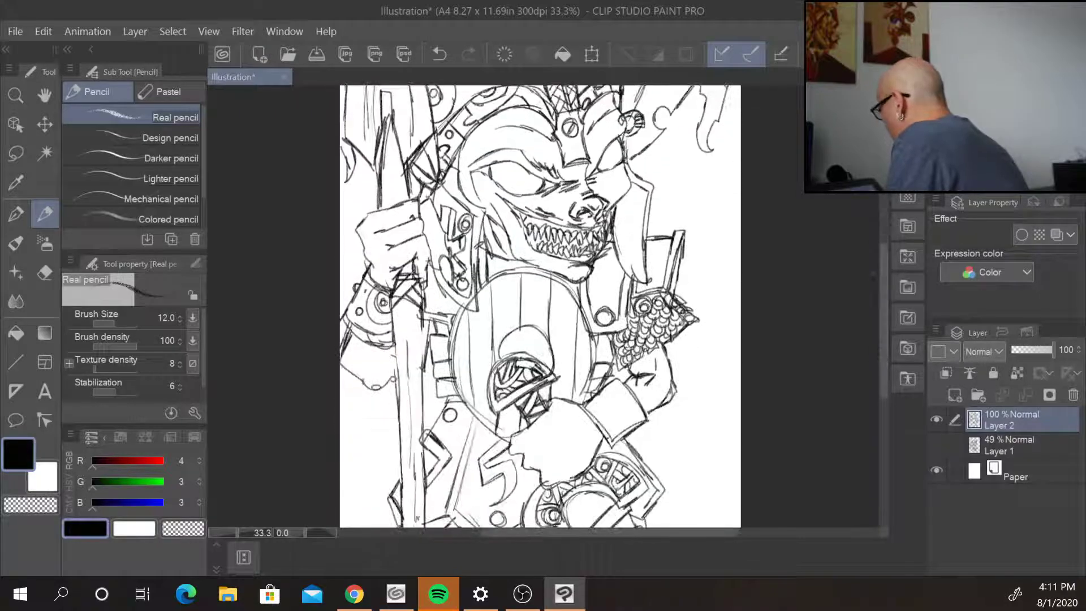
scroll(873, 275, "down", 1)
mouse_move(885, 325)
left_mouse_down()
mouse_move(882, 336)
mouse_move(879, 295)
mouse_move(880, 310)
left_mouse_up()
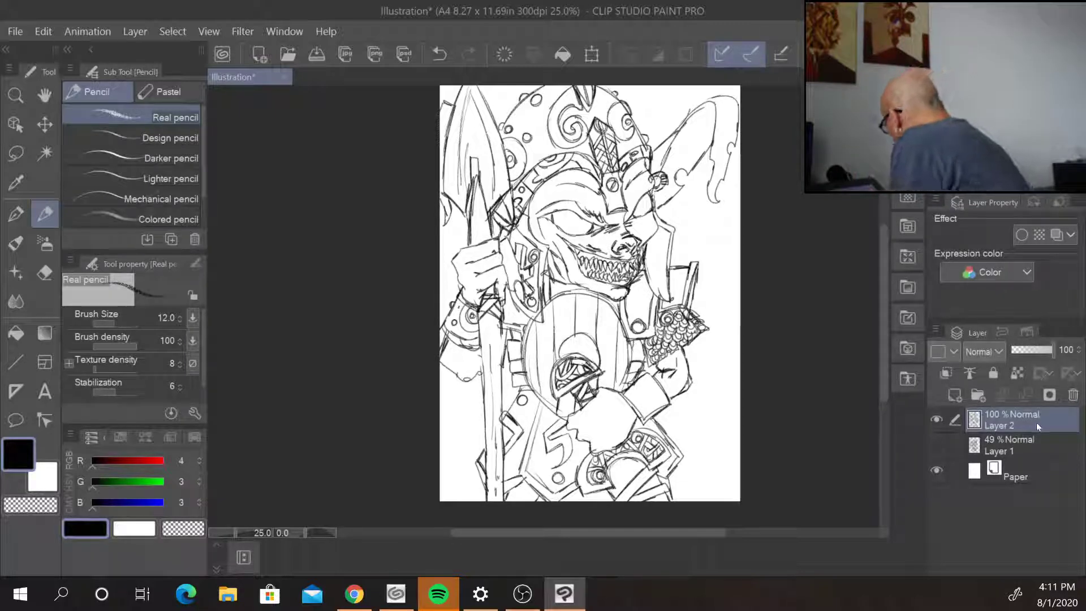
left_click(954, 395)
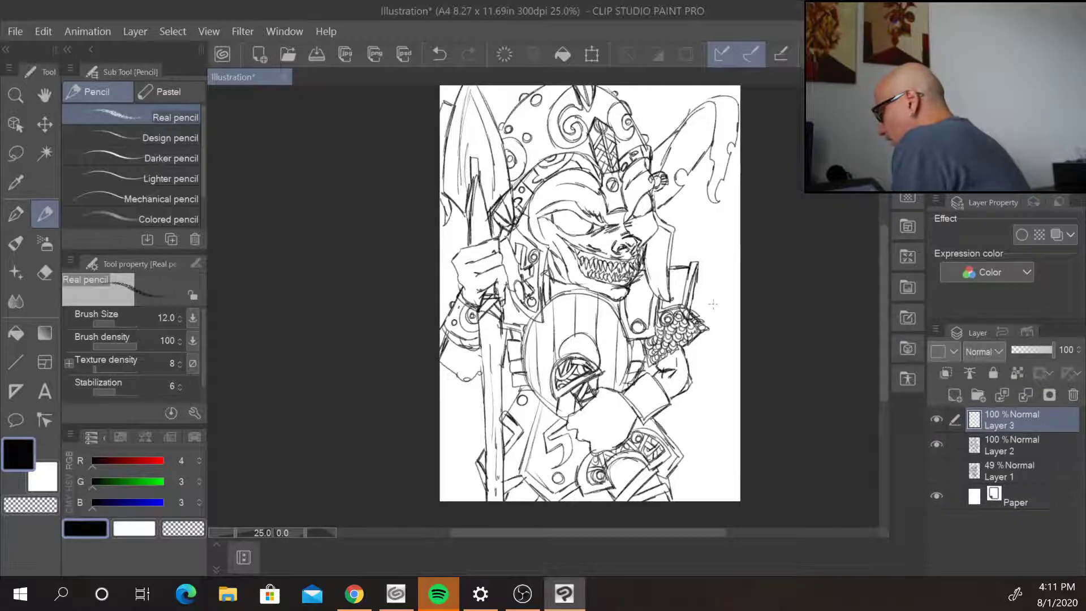
scroll(681, 264, "up", 2)
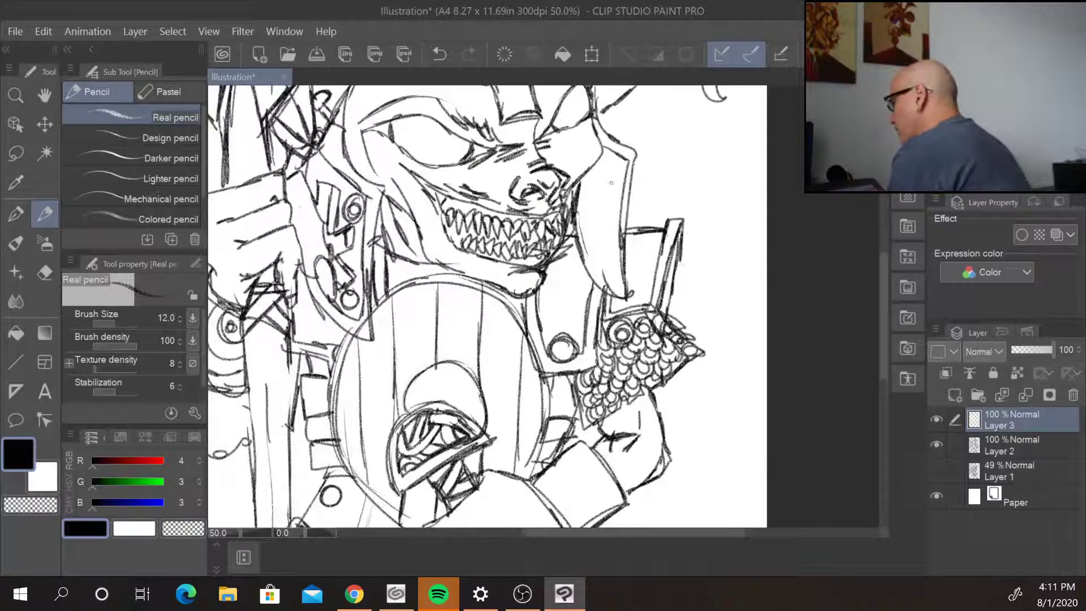
key("bracketright")
key("bracketright")
key("bracketright")
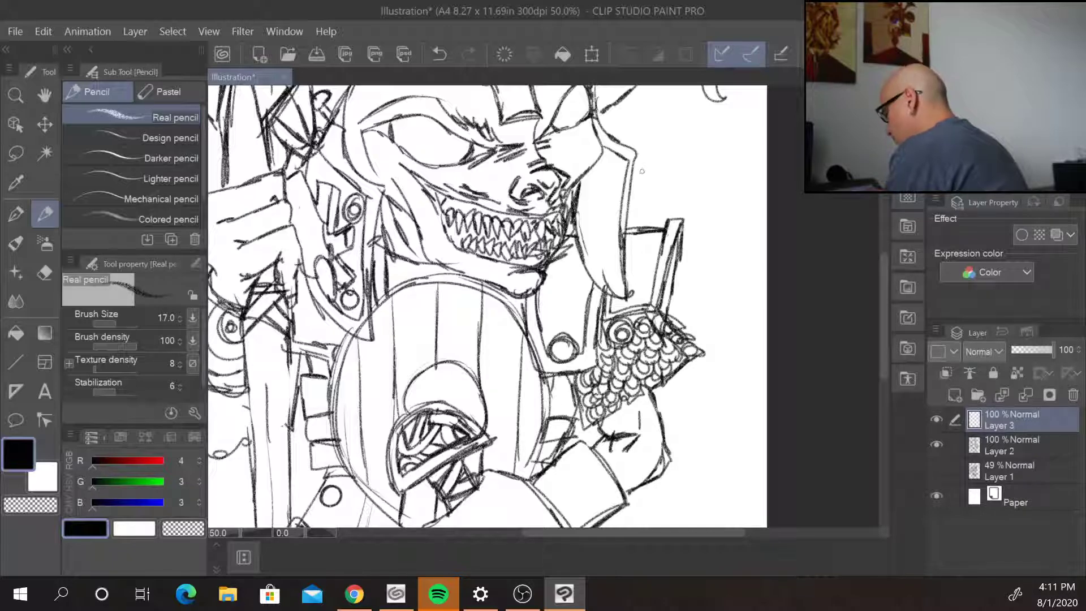
key("bracketleft")
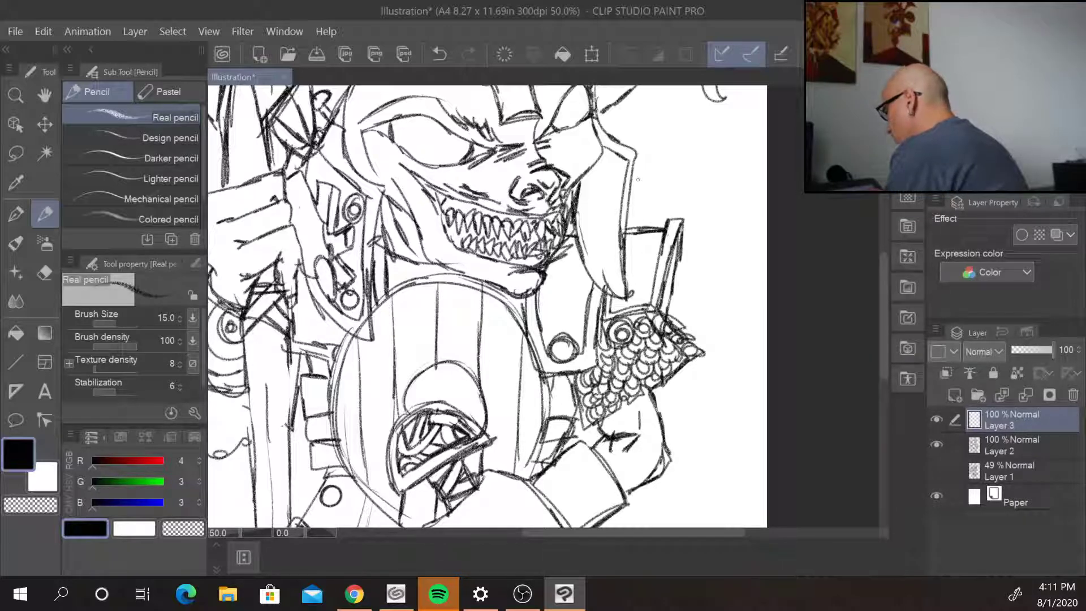
- Trace the far cheek, the jawline and the round torso plate's outline with heavier lines on Layer 3
mouse_move(597, 117)
left_mouse_down()
mouse_move(600, 150)
mouse_move(572, 201)
mouse_move(575, 223)
mouse_move(536, 289)
left_mouse_up()
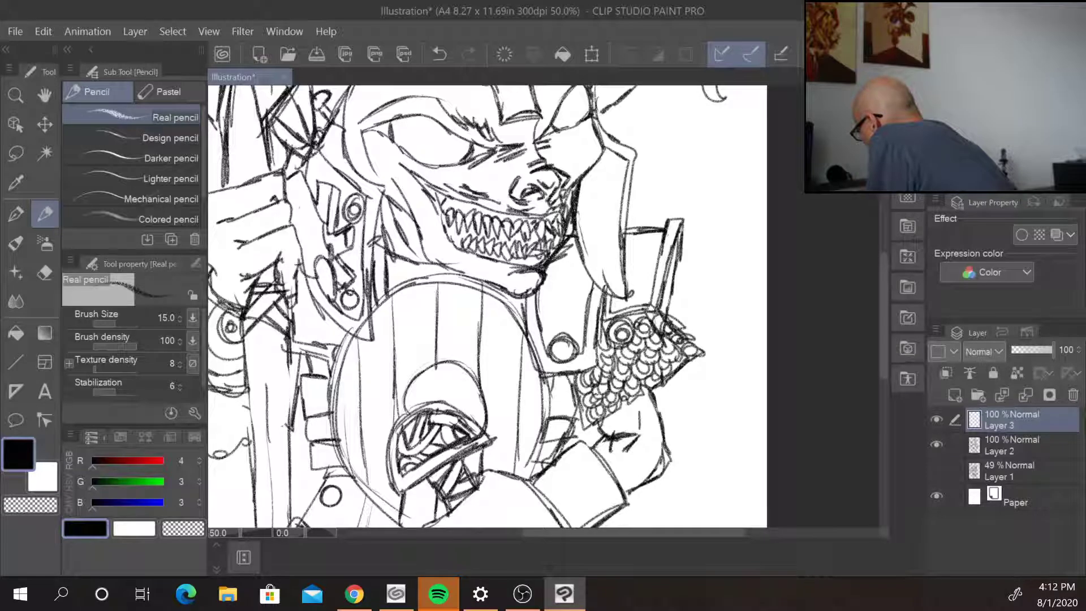
left_click_drag(388, 245, 533, 296)
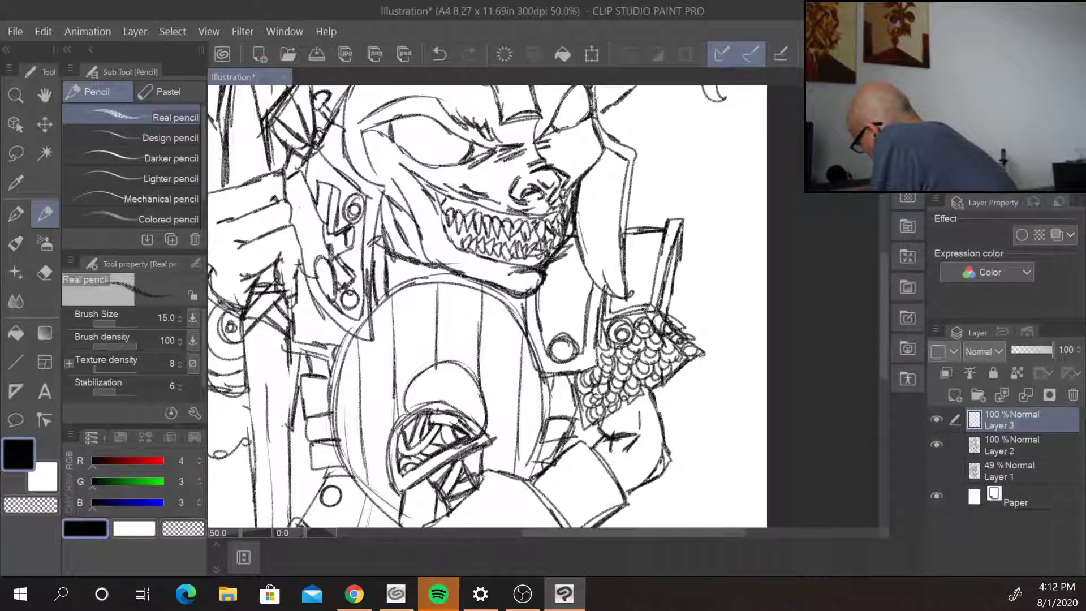
mouse_move(377, 301)
left_mouse_down()
mouse_move(445, 272)
mouse_move(520, 316)
mouse_move(535, 353)
left_mouse_up()
mouse_move(353, 332)
left_mouse_down()
mouse_move(328, 405)
mouse_move(328, 461)
left_mouse_up()
left_click_drag(333, 414, 379, 501)
left_click_drag(344, 459, 398, 520)
left_click_drag(557, 376, 540, 453)
left_click_drag(552, 402, 528, 479)
left_click_drag(553, 375, 545, 401)
mouse_move(391, 459)
left_mouse_down()
mouse_move(441, 402)
mouse_move(474, 423)
mouse_move(482, 431)
mouse_move(387, 487)
mouse_move(401, 498)
mouse_move(431, 477)
mouse_move(452, 514)
left_mouse_up()
- Thicken the outlines of the clenched fist, its cuff and the grip it holds
mouse_move(479, 457)
left_mouse_down()
mouse_move(460, 485)
mouse_move(479, 484)
left_mouse_up()
mouse_move(494, 440)
left_mouse_down()
mouse_move(462, 459)
mouse_move(527, 479)
mouse_move(570, 525)
left_mouse_up()
left_click_drag(535, 485, 574, 526)
left_click_drag(884, 327, 886, 352)
mouse_move(562, 446)
left_mouse_down()
mouse_move(544, 489)
mouse_move(509, 515)
mouse_move(477, 526)
mouse_move(463, 509)
mouse_move(480, 527)
left_mouse_up()
mouse_move(438, 489)
left_mouse_down()
mouse_move(465, 499)
mouse_move(444, 493)
left_mouse_up()
mouse_move(438, 481)
left_mouse_down()
mouse_move(451, 495)
mouse_move(417, 456)
mouse_move(458, 417)
left_mouse_up()
- Thicken the outlines of the scaled sleeve, the riveted flap and the upright post behind the shoulder
mouse_move(582, 358)
left_mouse_down()
mouse_move(632, 424)
mouse_move(590, 446)
mouse_move(597, 340)
mouse_move(663, 300)
left_mouse_up()
left_click_drag(603, 212, 598, 279)
mouse_move(565, 294)
left_mouse_down()
mouse_move(605, 282)
mouse_move(572, 317)
mouse_move(568, 296)
left_mouse_up()
mouse_move(615, 235)
left_mouse_down()
mouse_move(604, 241)
mouse_move(653, 229)
left_mouse_up()
left_click_drag(625, 235, 657, 226)
mouse_move(674, 164)
left_mouse_down()
mouse_move(655, 224)
mouse_move(663, 247)
left_mouse_up()
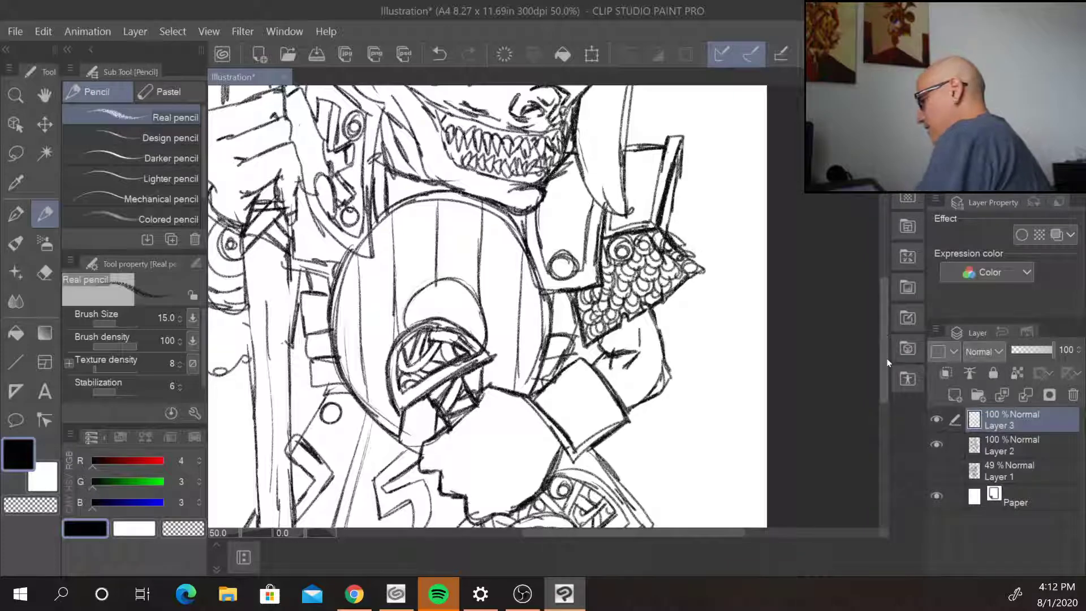
- Thicken the far side of the face from the eye down the cheek and along the top of the far cheek guard
key("ctrl+minus")
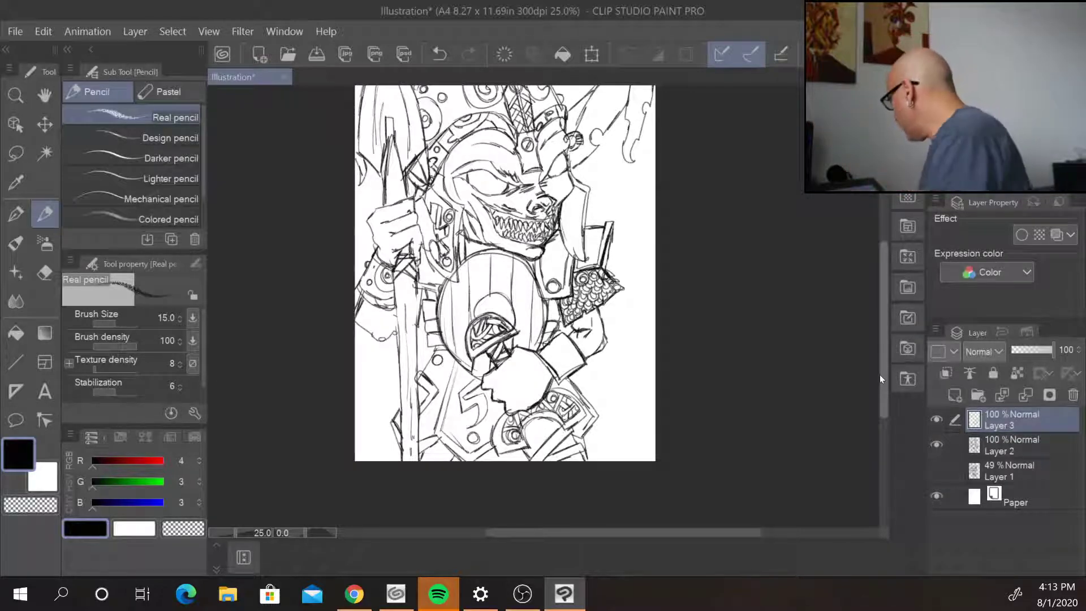
scroll(619, 224, "up", 3)
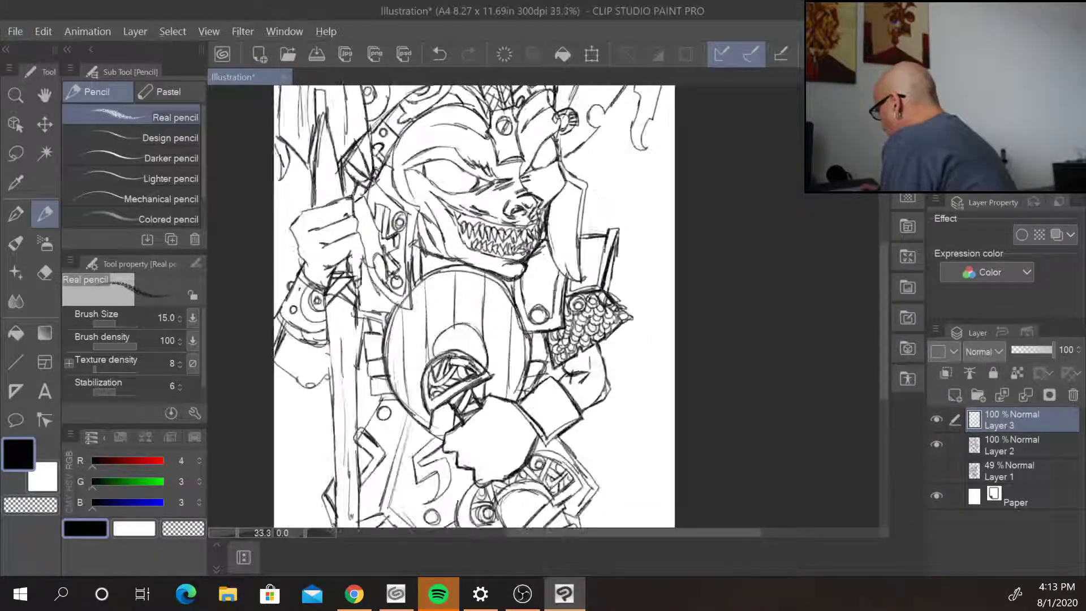
left_click_drag(634, 179, 659, 379)
mouse_move(548, 288)
left_mouse_down()
mouse_move(571, 382)
mouse_move(534, 423)
left_mouse_up()
left_click_drag(562, 388, 535, 423)
left_click_drag(563, 371, 595, 389)
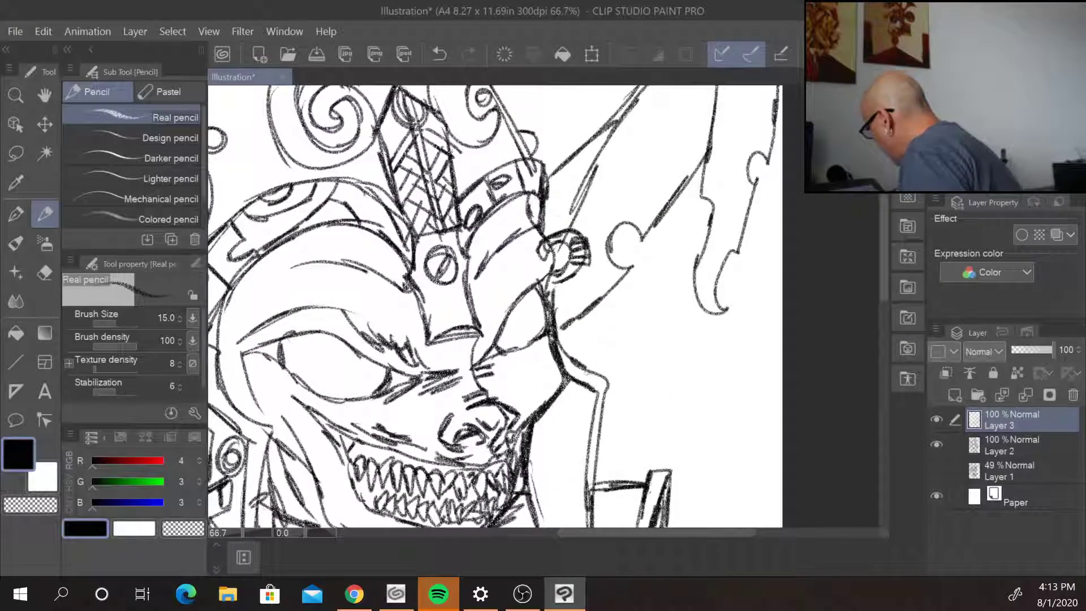
- Thicken the near side of the head's outline down from the brow and along the near cheek guard's edge
left_click_drag(645, 416, 735, 303)
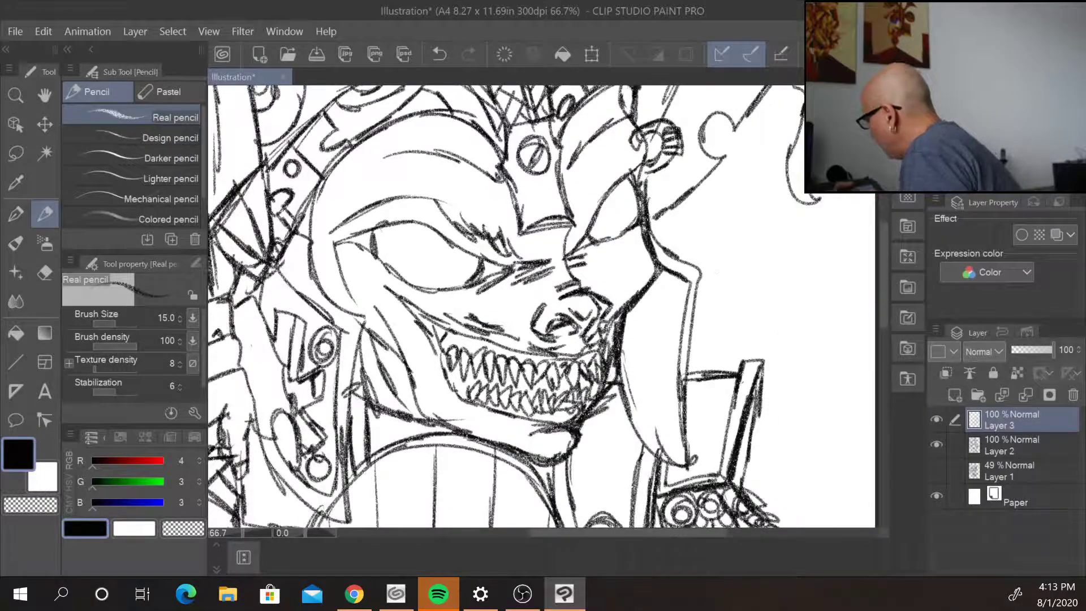
left_click_drag(320, 184, 308, 289)
left_click_drag(316, 215, 322, 299)
mouse_move(317, 277)
left_mouse_down()
mouse_move(344, 311)
mouse_move(363, 316)
mouse_move(345, 521)
left_mouse_up()
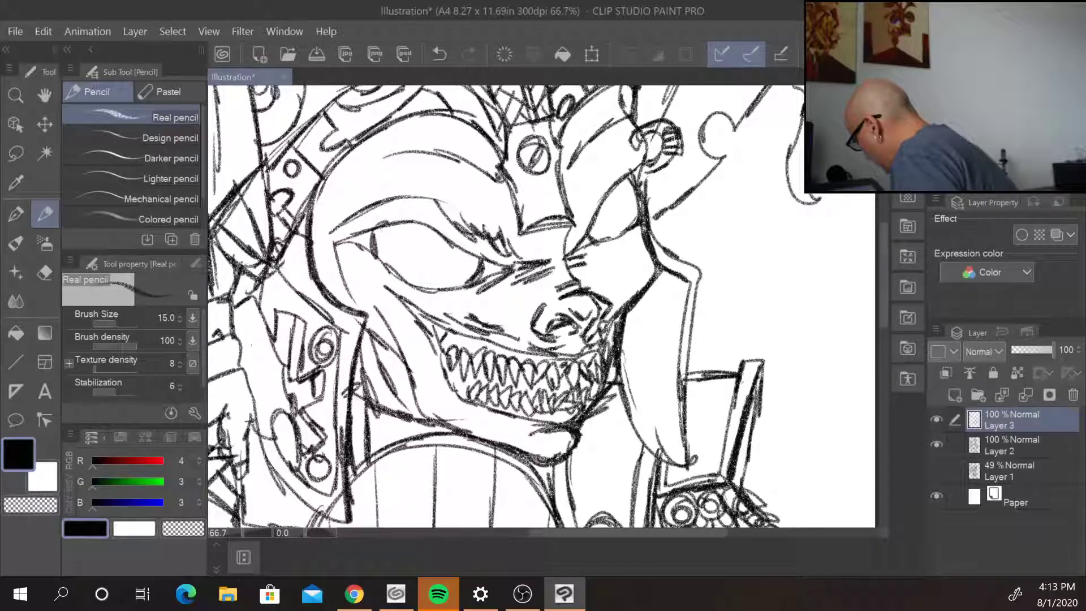
- Thicken the near cheek guard's rear edge beside the thumb and the lines around the bottom of the clenched fist
left_click_drag(509, 340, 566, 300)
mouse_move(295, 243)
left_mouse_down()
mouse_move(322, 256)
mouse_move(346, 296)
mouse_move(354, 414)
left_mouse_up()
left_click_drag(327, 383, 350, 397)
mouse_move(355, 358)
left_mouse_down()
mouse_move(343, 396)
mouse_move(309, 416)
left_mouse_up()
left_click_drag(311, 412, 301, 430)
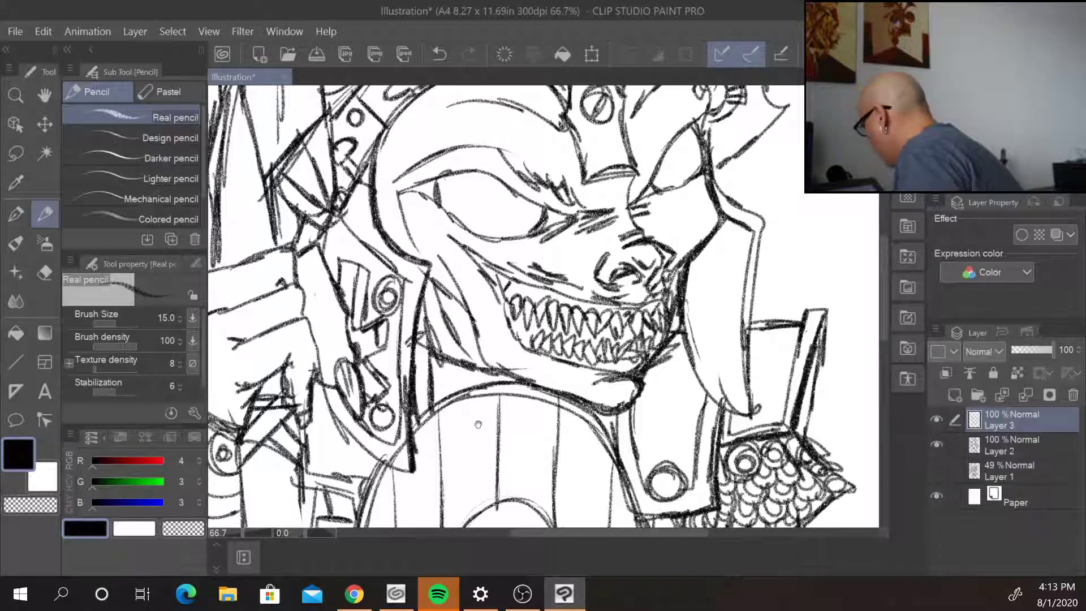
- Thicken the cuff's wrist line and the outer edge of the spear shaft just below the fist
left_click_drag(474, 421, 550, 365)
mouse_move(334, 312)
left_mouse_down()
mouse_move(320, 357)
mouse_move(373, 345)
left_mouse_up()
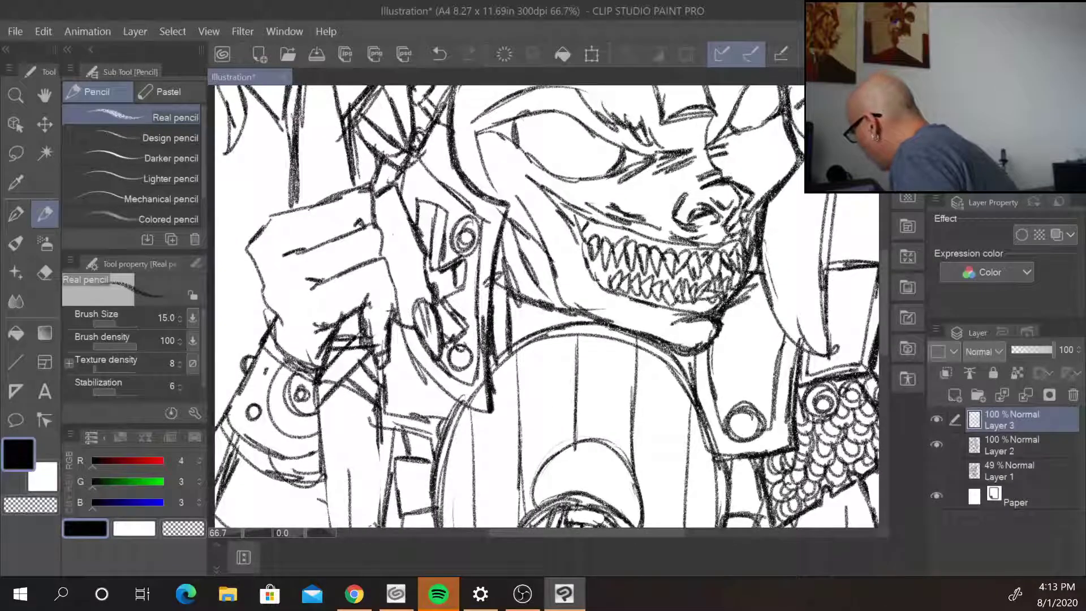
left_click_drag(268, 329, 315, 368)
left_click_drag(471, 423, 482, 335)
left_click_drag(323, 295, 334, 375)
left_click_drag(325, 314, 340, 406)
left_click_drag(335, 357, 344, 434)
- Thicken the cuff's lower rim and the edge of the spear shaft that faces the shield
left_click_drag(315, 385, 328, 395)
left_click_drag(247, 365, 333, 388)
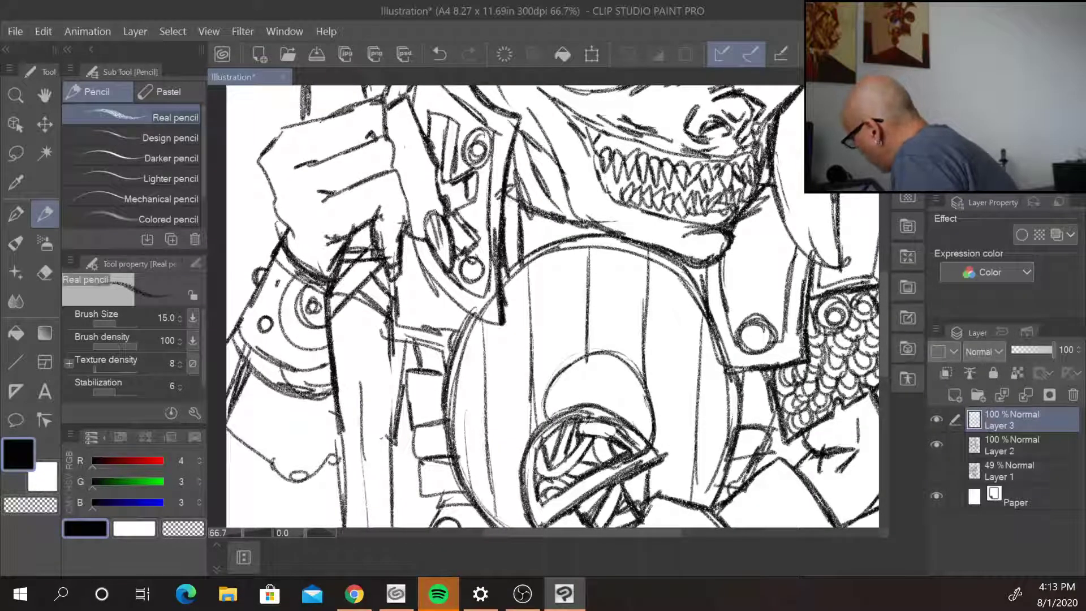
left_click_drag(229, 340, 308, 391)
left_click_drag(509, 396, 512, 308)
left_click_drag(399, 245, 390, 368)
left_click_drag(397, 290, 386, 409)
- Thicken the plank shield's rim on the spear side and darken the ends of the plank seams along it
mouse_move(450, 258)
left_mouse_down()
mouse_move(424, 270)
mouse_move(444, 350)
left_mouse_up()
left_click_drag(447, 311, 475, 407)
mouse_move(450, 354)
left_mouse_down()
mouse_move(512, 457)
mouse_move(534, 472)
left_mouse_up()
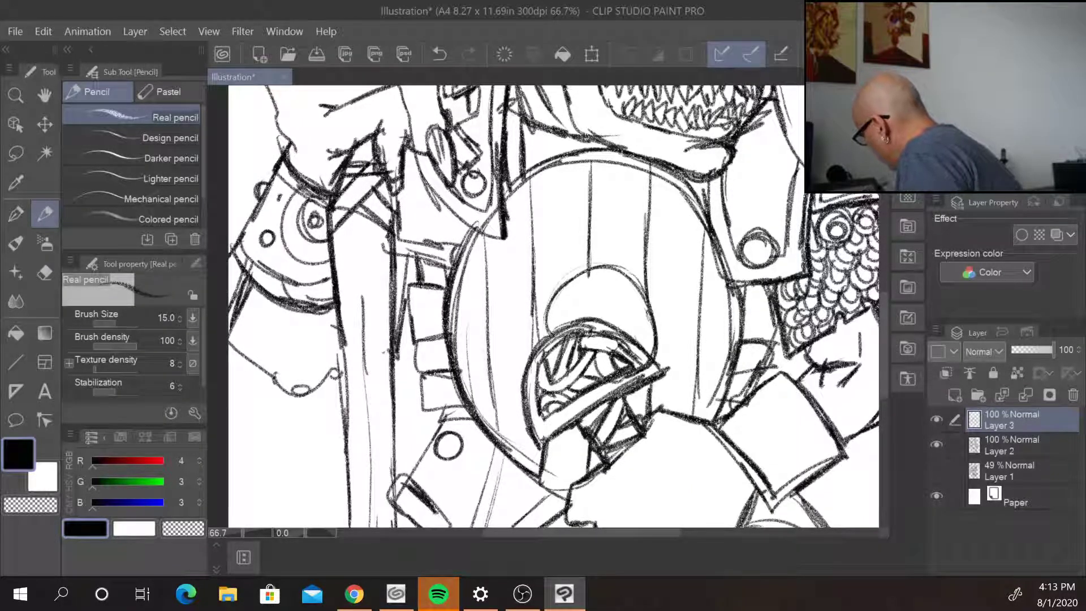
mouse_move(500, 406)
left_mouse_down()
mouse_move(503, 450)
mouse_move(534, 483)
left_mouse_up()
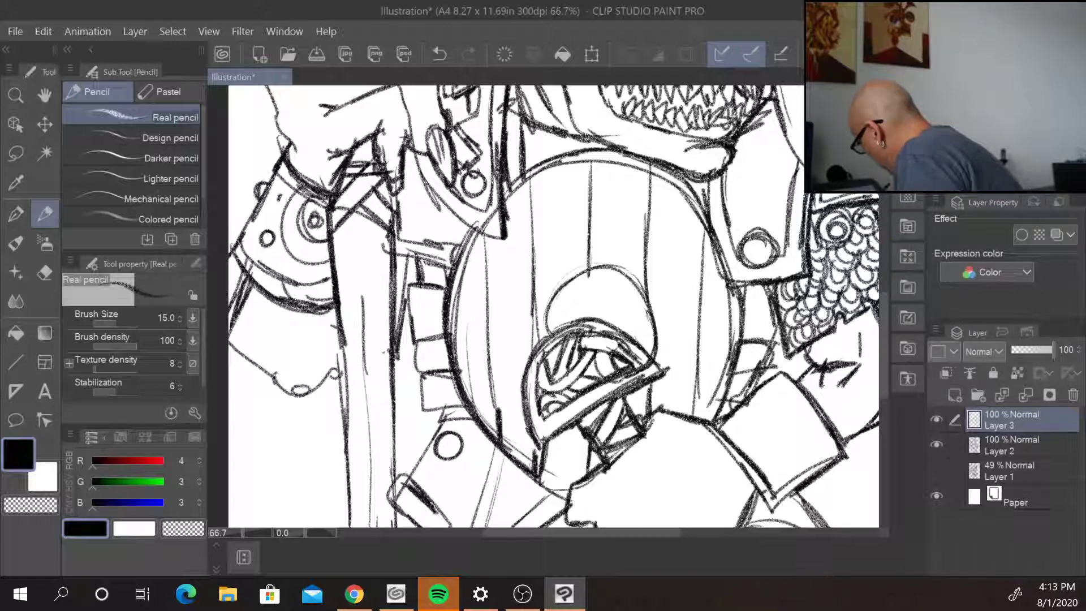
left_click_drag(487, 227, 480, 255)
mouse_move(508, 188)
left_mouse_down()
mouse_move(533, 165)
mouse_move(532, 205)
left_mouse_up()
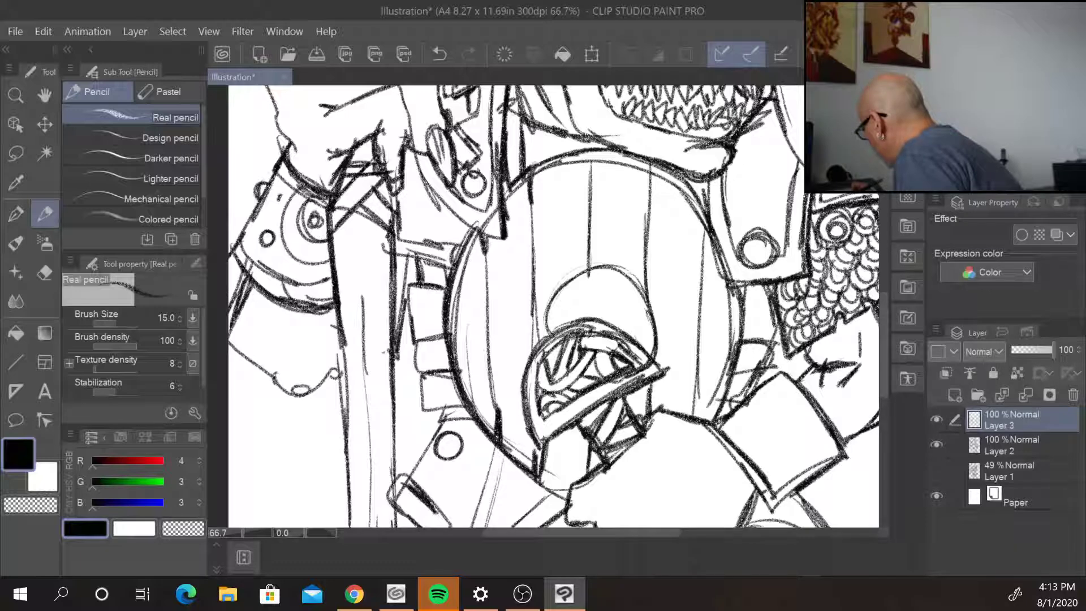
left_click_drag(537, 163, 596, 145)
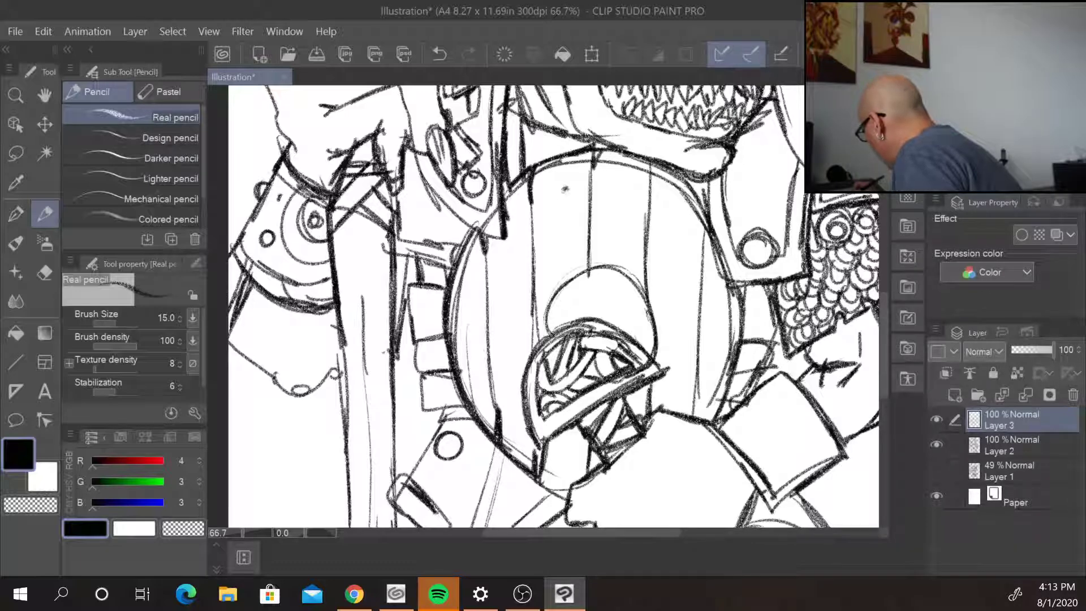
- Darken small rivets on the shield's planks and add wood-grain lines on the spear side
left_click_drag(510, 396, 513, 407)
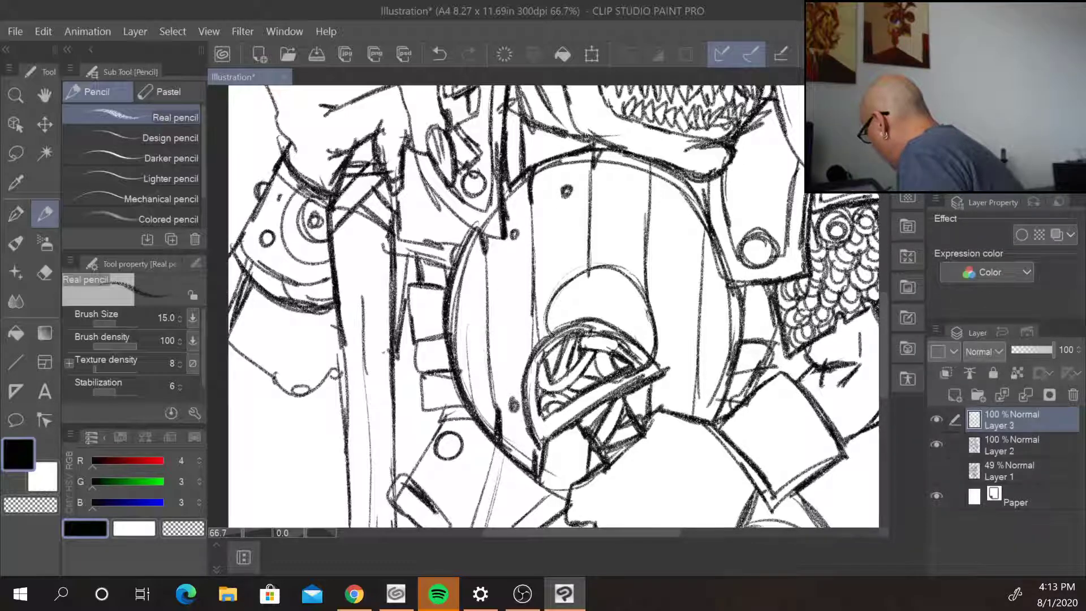
left_click_drag(475, 265, 480, 378)
left_click_drag(469, 279, 467, 372)
left_click_drag(512, 259, 509, 345)
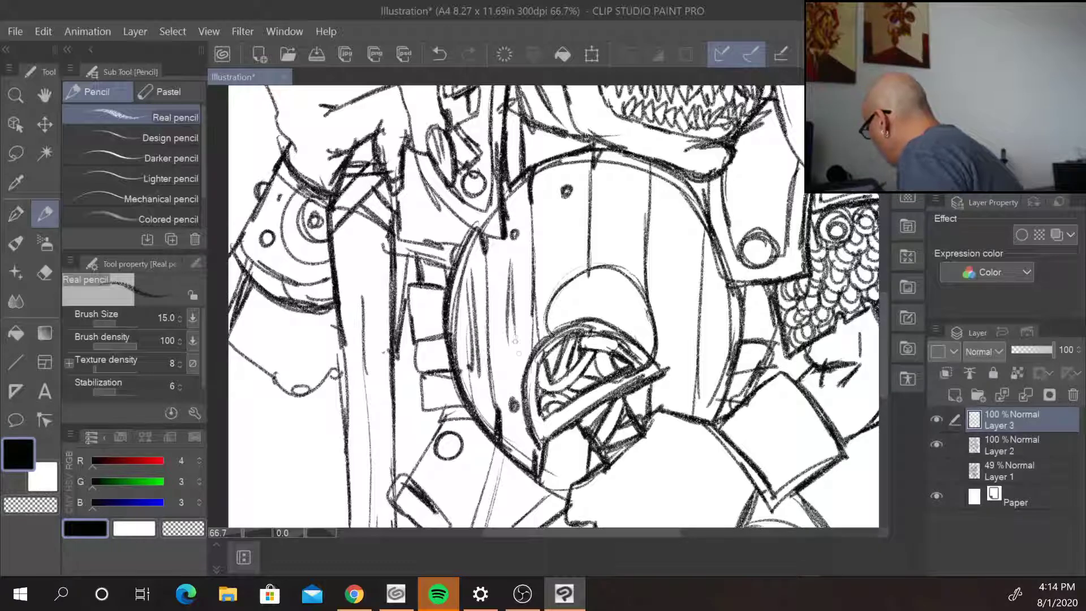
- Thicken the plank seams and the rim on the half of the shield away from the spear
left_click_drag(700, 232, 585, 205)
left_click_drag(504, 195, 593, 242)
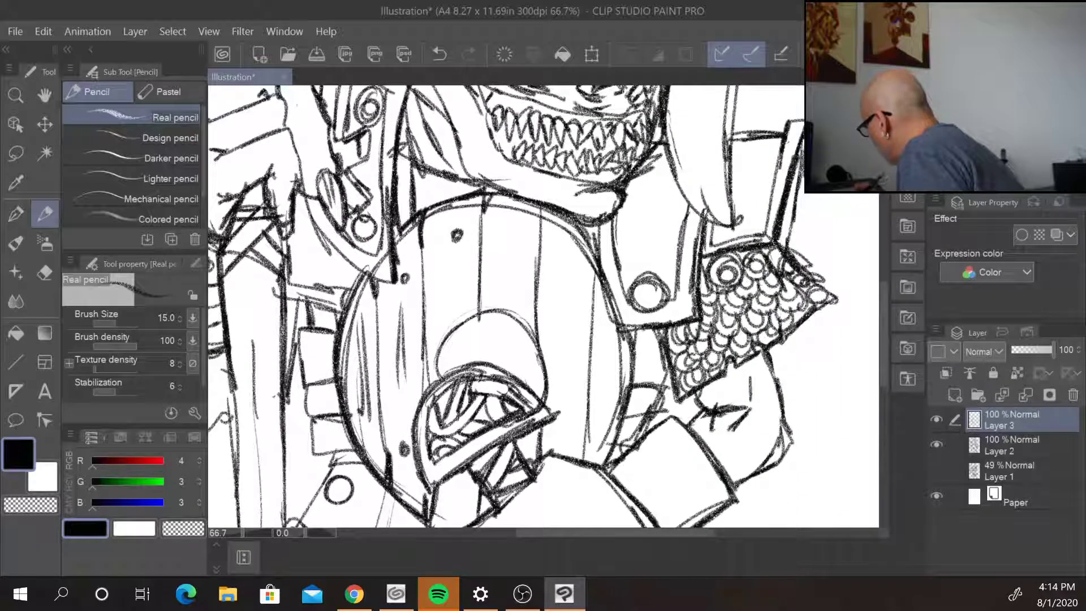
left_click_drag(540, 207, 538, 254)
mouse_move(591, 231)
left_mouse_down()
mouse_move(601, 265)
mouse_move(591, 307)
left_mouse_up()
mouse_move(602, 269)
left_mouse_down()
mouse_move(591, 309)
mouse_move(618, 395)
mouse_move(606, 446)
left_mouse_up()
left_click_drag(623, 411, 600, 468)
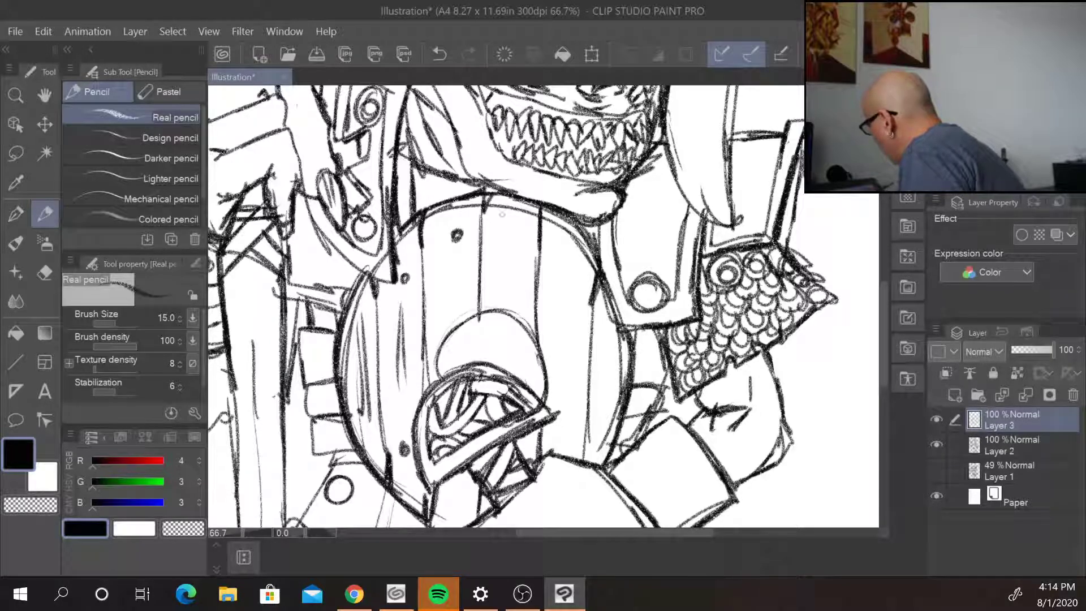
- Add an inner arc to the shield's round boss and thicken the curved top of the ornamented guard below it
mouse_move(437, 378)
left_mouse_down()
mouse_move(485, 309)
mouse_move(521, 314)
mouse_move(544, 389)
left_mouse_up()
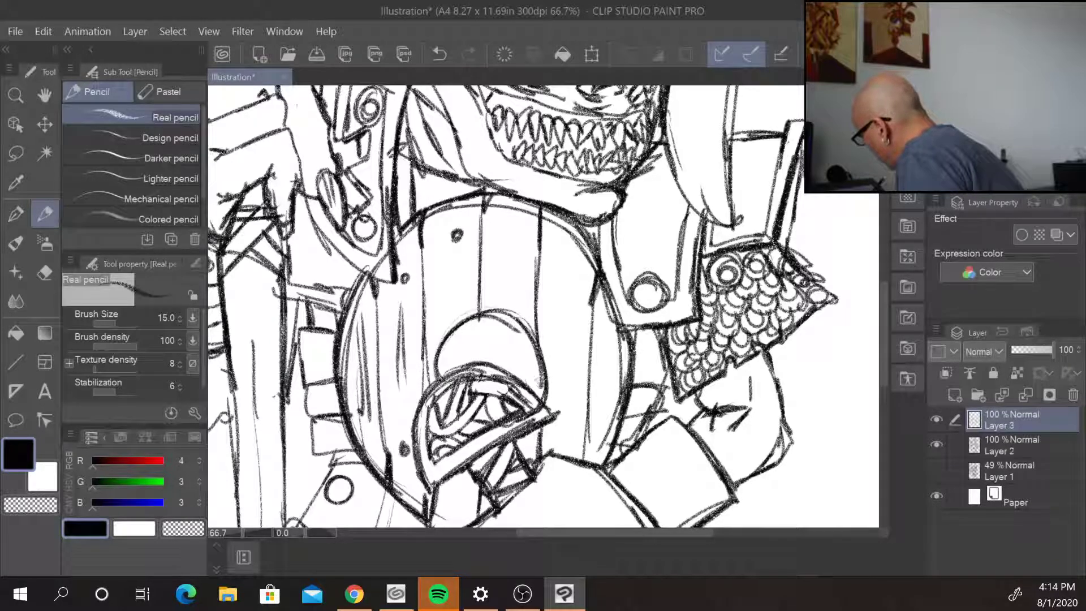
left_click_drag(415, 429, 485, 367)
mouse_move(426, 395)
left_mouse_down()
mouse_move(518, 362)
mouse_move(547, 400)
left_mouse_up()
left_click_drag(507, 371, 551, 406)
left_click_drag(507, 369, 557, 418)
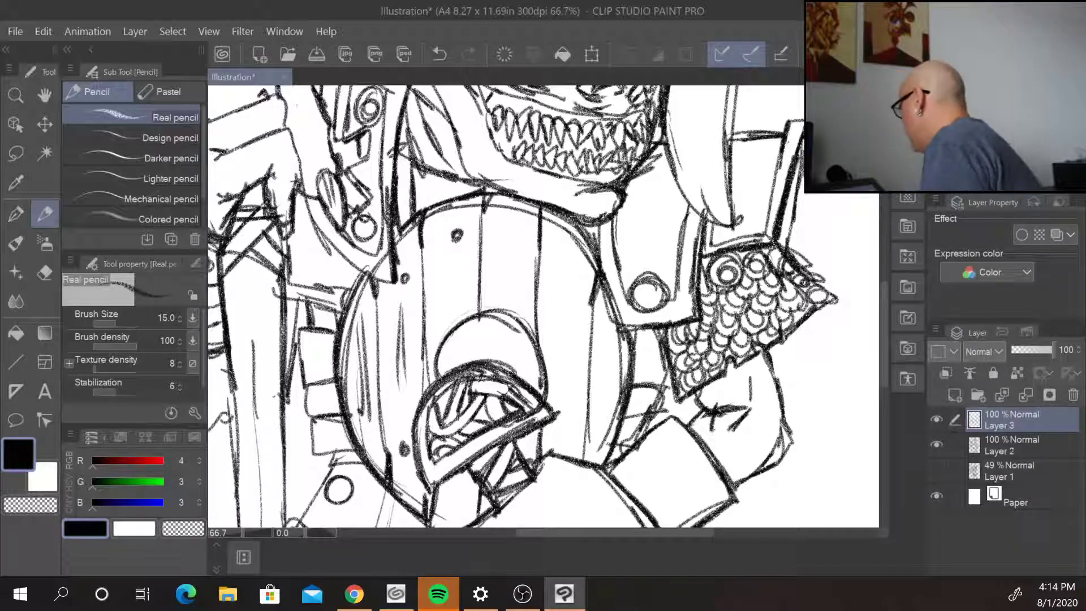
- Thicken the far brow ridge and both sides of the helmet's nose guard, shading the corner above the far brow
key("ctrl+minus")
key("ctrl+minus")
key("ctrl+minus")
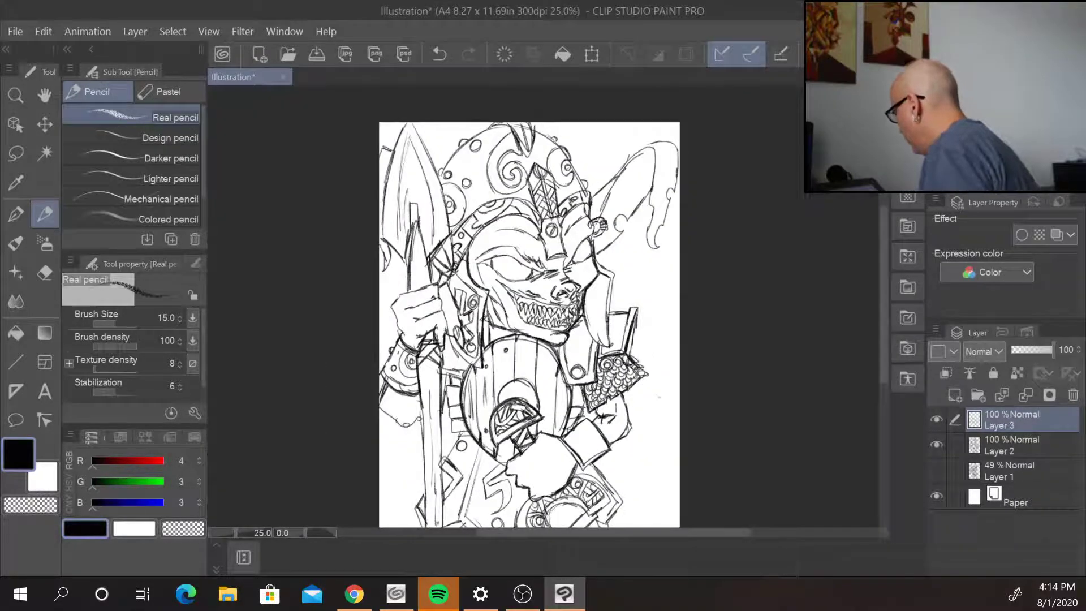
left_click_drag(687, 436, 668, 401)
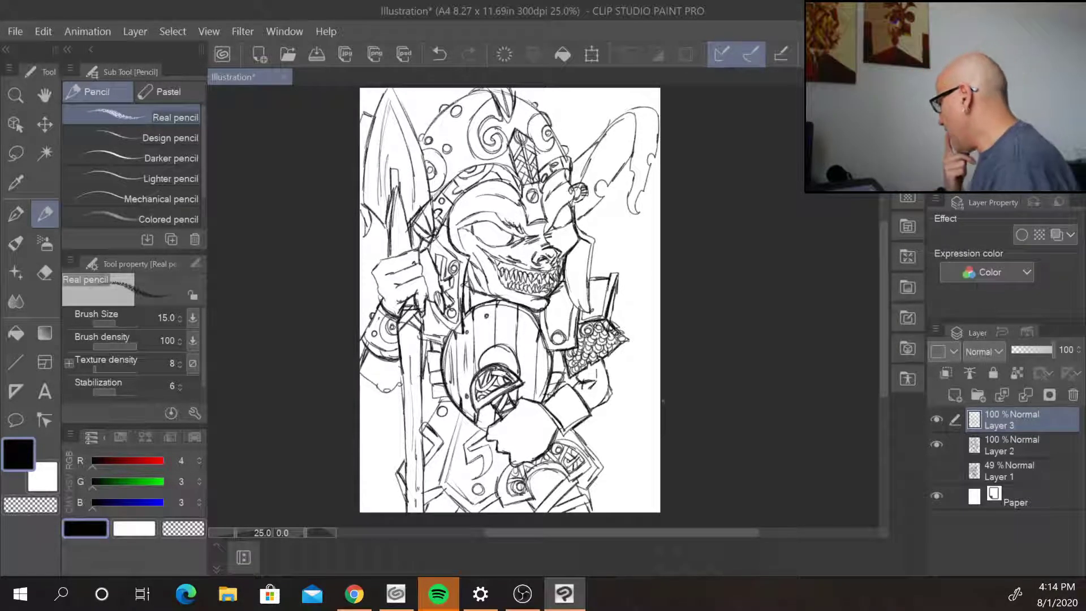
scroll(528, 215, "up", 5)
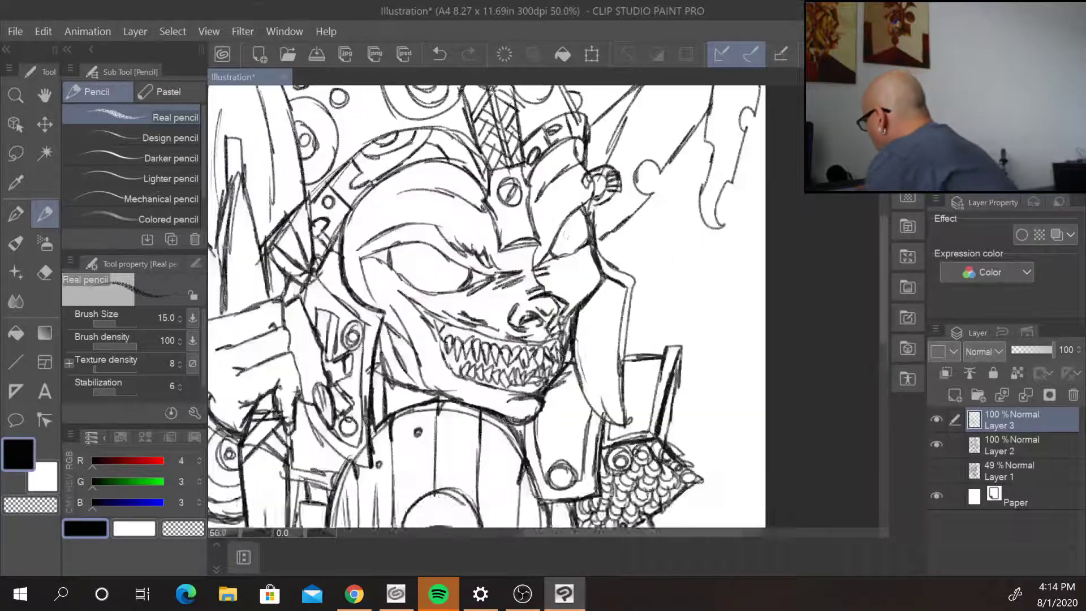
left_click_drag(620, 266, 689, 337)
mouse_move(659, 155)
left_mouse_down()
mouse_move(583, 220)
mouse_move(566, 263)
left_mouse_up()
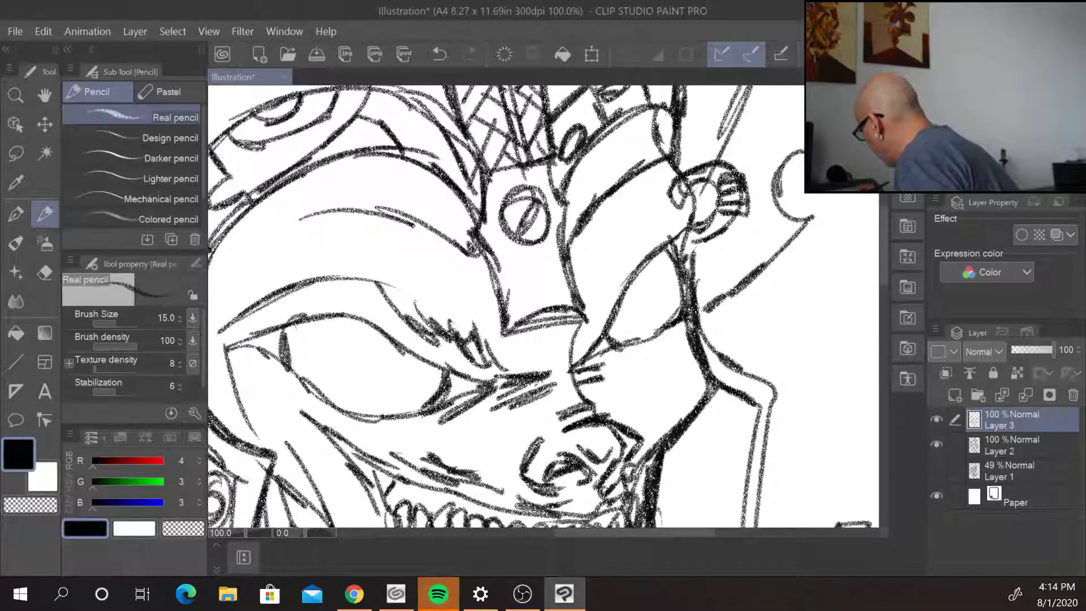
mouse_move(651, 104)
left_mouse_down()
mouse_move(568, 187)
mouse_move(566, 263)
mouse_move(579, 314)
left_mouse_up()
left_click_drag(567, 248, 585, 315)
mouse_move(585, 161)
left_mouse_down()
mouse_move(673, 108)
mouse_move(665, 153)
left_mouse_up()
left_click_drag(657, 111, 670, 150)
left_click_drag(451, 183, 491, 272)
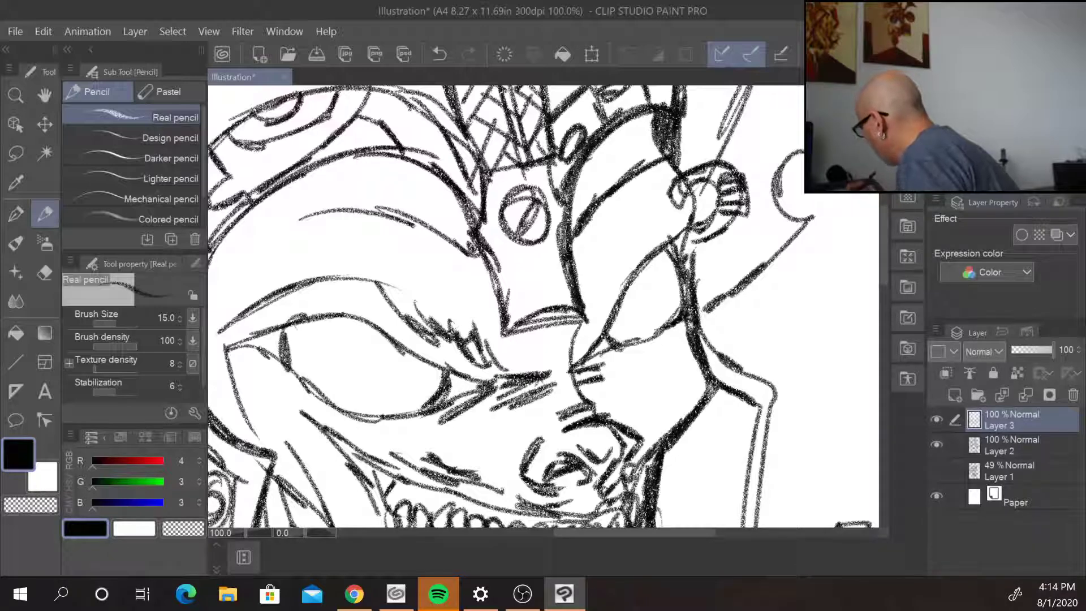
mouse_move(461, 225)
left_mouse_down()
mouse_move(506, 331)
mouse_move(507, 286)
left_mouse_up()
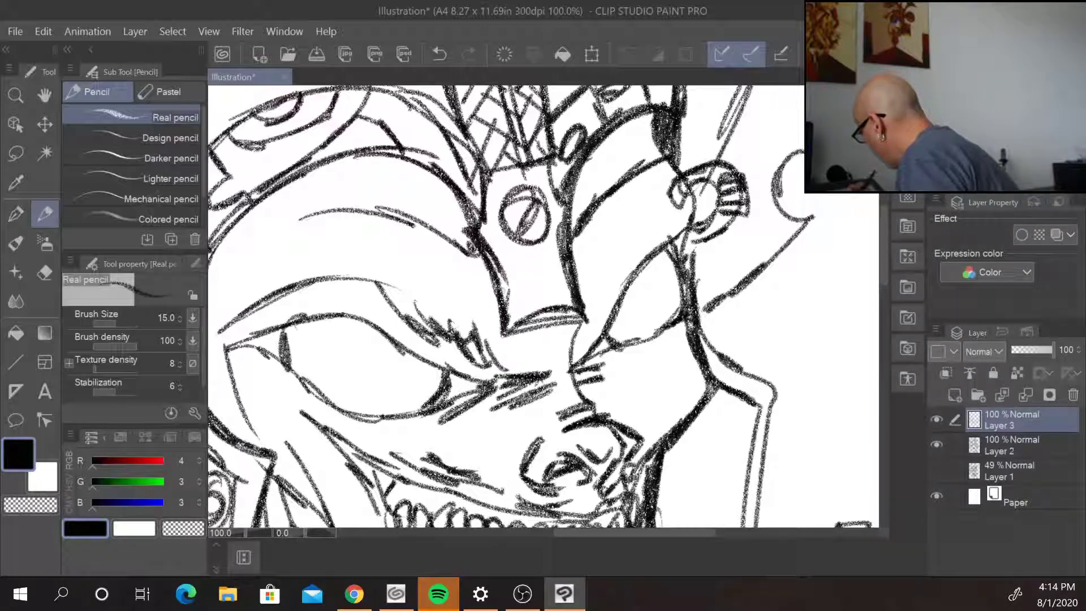
- Thicken the arched outline of the near brow ridge from the temple to the nose guard
left_click_drag(582, 291, 714, 366)
left_click_drag(328, 364, 423, 248)
left_click_drag(341, 323, 491, 236)
mouse_move(426, 251)
left_mouse_down()
mouse_move(516, 224)
mouse_move(576, 236)
mouse_move(609, 311)
left_mouse_up()
- Thicken the near jaw line and the far cheek guard's curved and straight edges down to its tip
left_click_drag(785, 452, 748, 147)
mouse_move(794, 425)
left_mouse_down()
mouse_move(730, 387)
mouse_move(728, 367)
mouse_move(770, 376)
left_mouse_up()
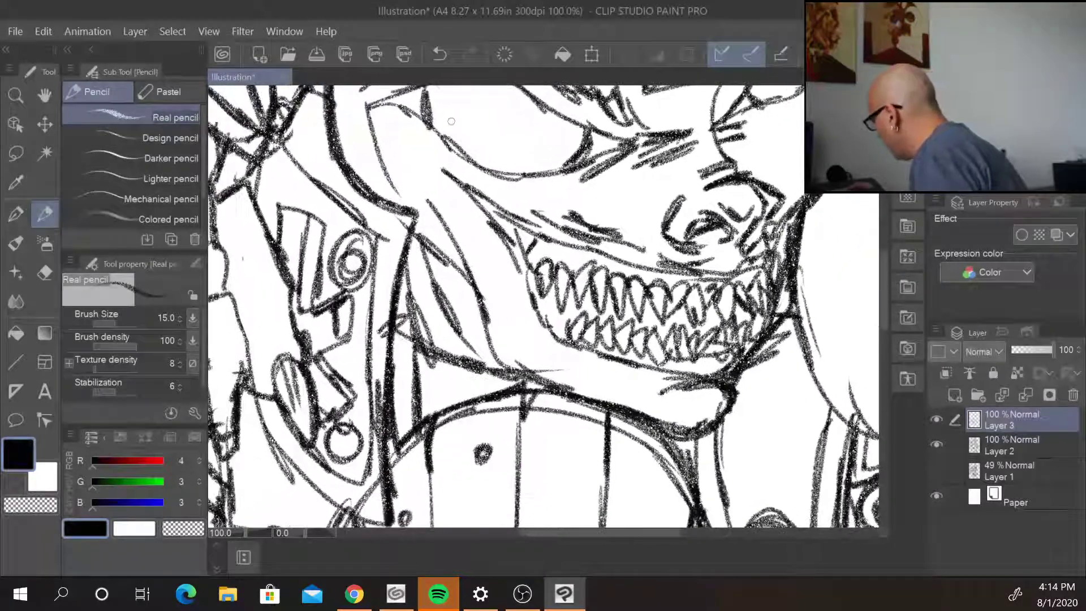
mouse_move(410, 311)
left_mouse_down()
mouse_move(422, 342)
mouse_move(512, 376)
left_mouse_up()
mouse_move(834, 344)
left_mouse_down()
mouse_move(905, 360)
mouse_move(482, 178)
mouse_move(458, 154)
mouse_move(506, 286)
left_mouse_up()
left_click_drag(460, 226, 542, 300)
left_click_drag(643, 265, 640, 348)
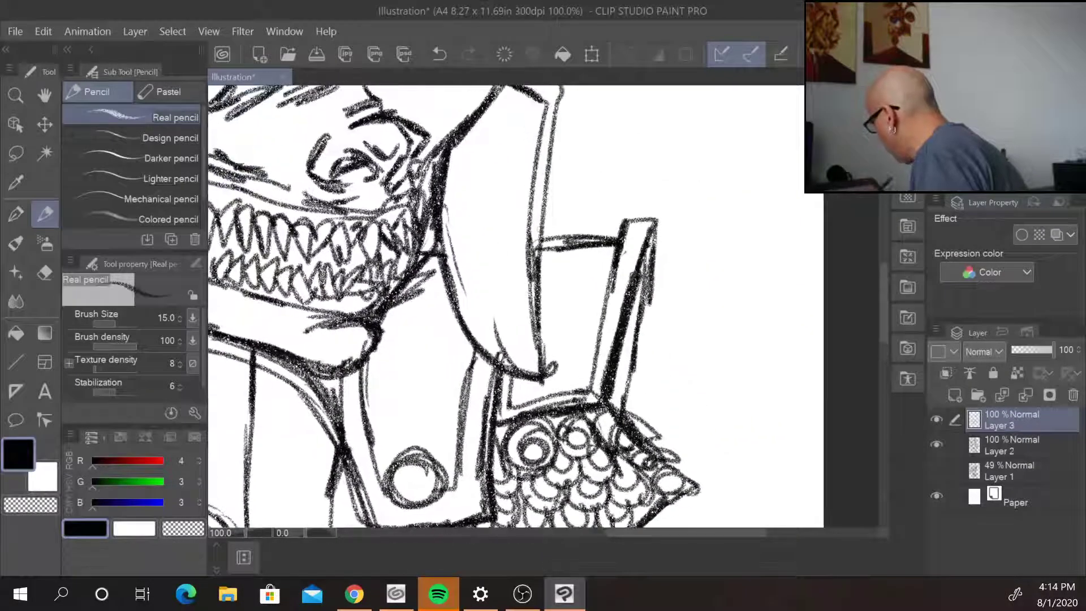
left_click_drag(541, 242, 542, 382)
left_click_drag(539, 254, 542, 381)
- Thicken the ridged knob on the far side of the helmet and the base of the horn behind it
left_click_drag(643, 292, 659, 480)
left_click_drag(577, 180, 615, 387)
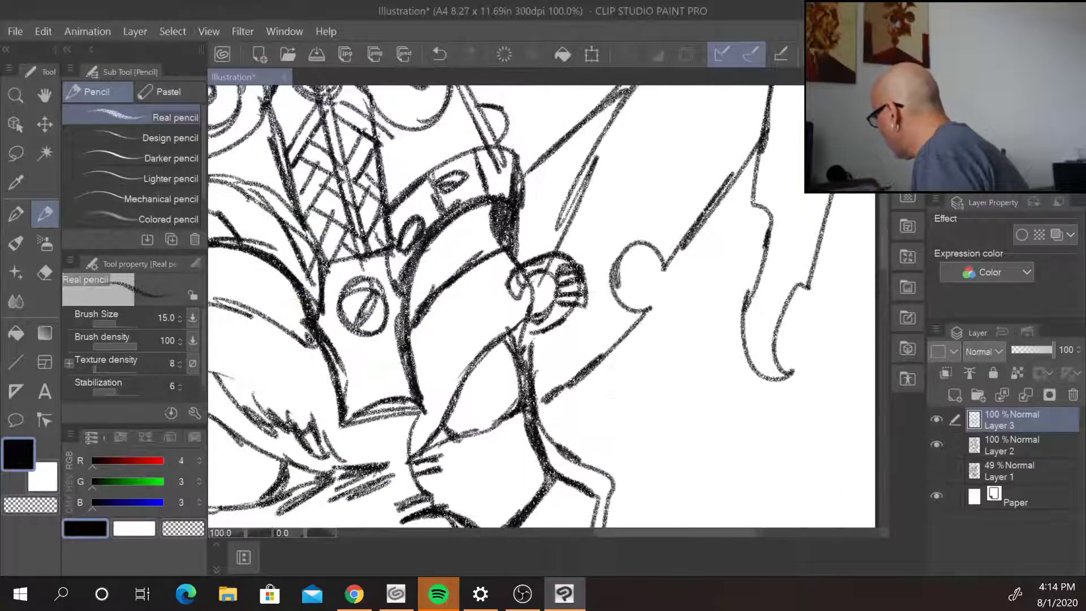
mouse_move(536, 273)
left_mouse_down()
mouse_move(521, 329)
mouse_move(577, 306)
mouse_move(531, 337)
mouse_move(574, 260)
left_mouse_up()
mouse_move(578, 213)
left_mouse_down()
mouse_move(604, 310)
mouse_move(540, 368)
left_mouse_up()
left_click_drag(535, 320, 543, 351)
mouse_move(560, 292)
left_mouse_down()
mouse_move(551, 266)
mouse_move(612, 225)
left_mouse_up()
- Thicken the edges of the long armour skirt panel hanging below the shield beside the spear shaft
key("ctrl+minus")
key("ctrl+minus")
key("ctrl+minus")
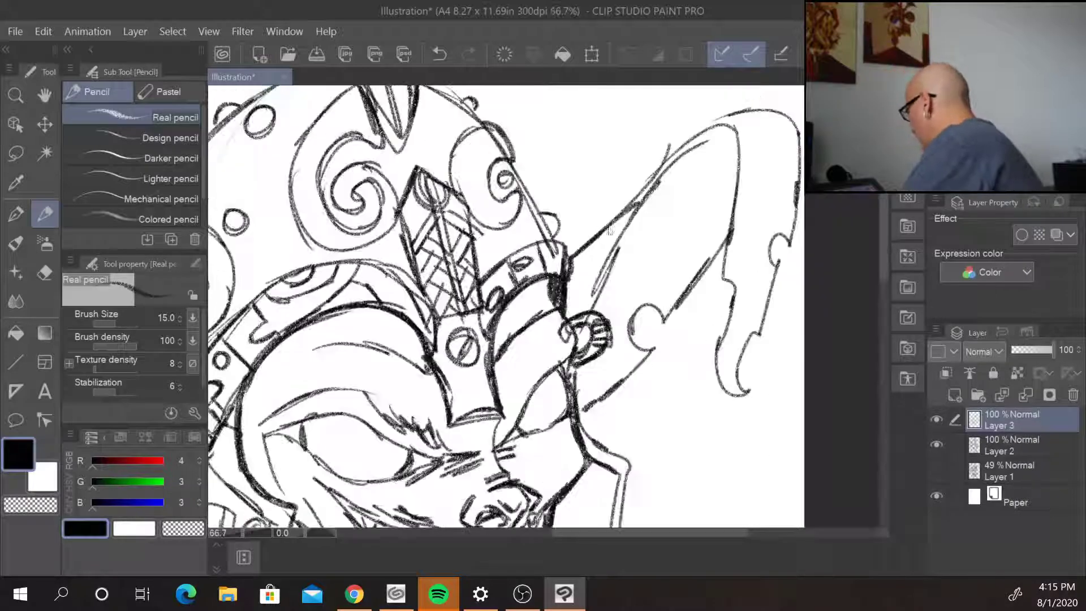
left_click_drag(646, 354, 656, 119)
mouse_move(665, 436)
left_mouse_down()
mouse_move(656, 400)
mouse_move(681, 360)
mouse_move(683, 370)
left_mouse_up()
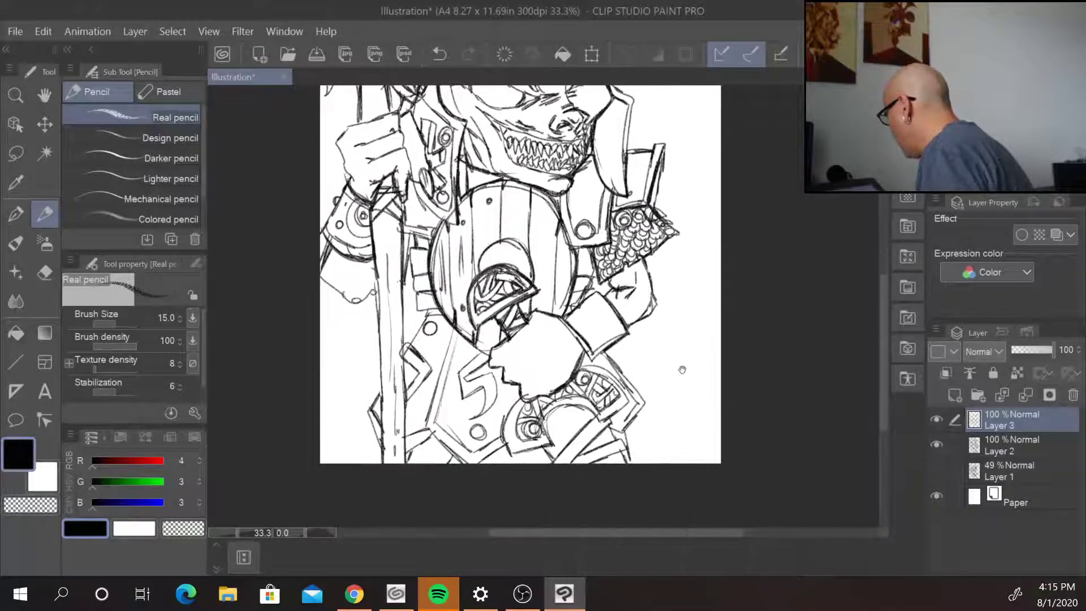
scroll(677, 382, "up", 2)
left_click_drag(633, 418, 725, 356)
left_click_drag(389, 199, 327, 392)
mouse_move(354, 320)
left_mouse_down()
mouse_move(326, 422)
mouse_move(379, 457)
left_mouse_up()
left_click_drag(326, 194, 302, 240)
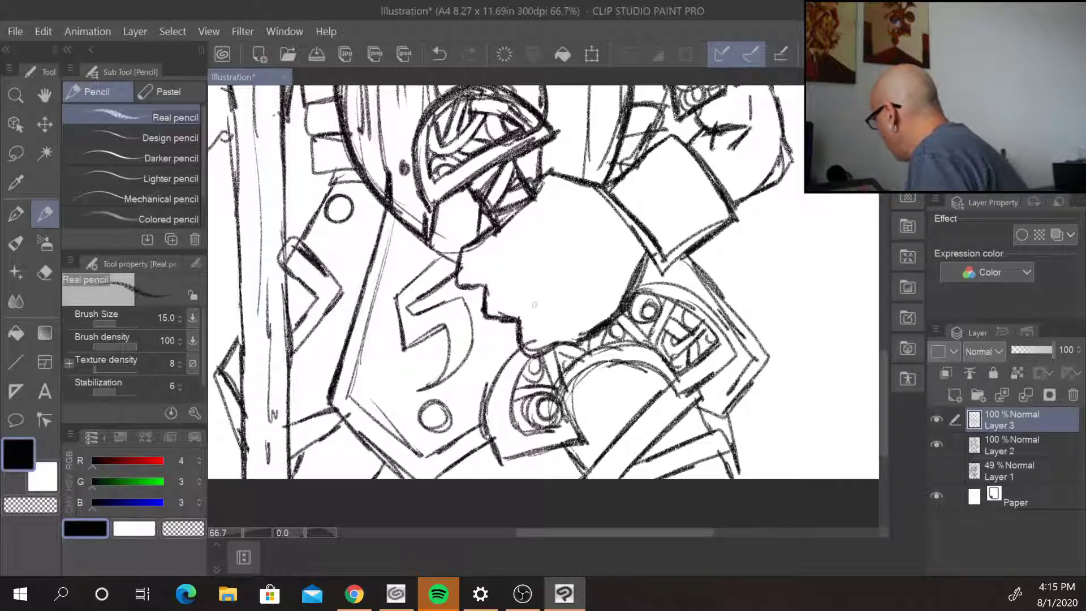
- Thicken the outlines of the ornamented curved plate below the gripping hand and the pointed skirt plates around it
mouse_move(523, 347)
left_mouse_down()
mouse_move(481, 432)
mouse_move(497, 465)
mouse_move(583, 444)
left_mouse_up()
left_click_drag(583, 443, 590, 435)
left_click_drag(762, 453, 703, 232)
left_click_drag(528, 270, 552, 303)
left_click_drag(455, 265, 406, 304)
mouse_move(686, 230)
left_mouse_down()
mouse_move(660, 245)
mouse_move(659, 230)
left_mouse_up()
left_click_drag(690, 221, 674, 226)
mouse_move(700, 183)
left_mouse_down()
mouse_move(659, 229)
mouse_move(686, 260)
mouse_move(695, 304)
left_mouse_up()
mouse_move(757, 290)
left_mouse_down()
mouse_move(720, 364)
mouse_move(700, 439)
left_mouse_up()
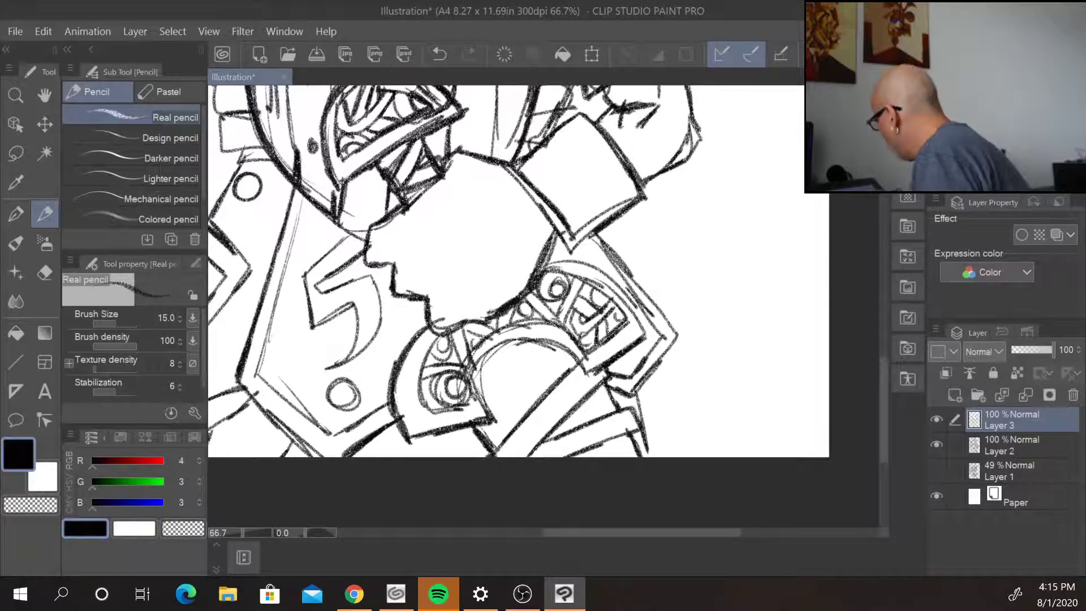
- Thicken the upper arc of the ornamented plate beside the hand and the lower corner of the forearm cuff
left_click_drag(553, 259, 630, 299)
mouse_move(599, 262)
left_mouse_down()
mouse_move(643, 324)
mouse_move(645, 350)
left_mouse_up()
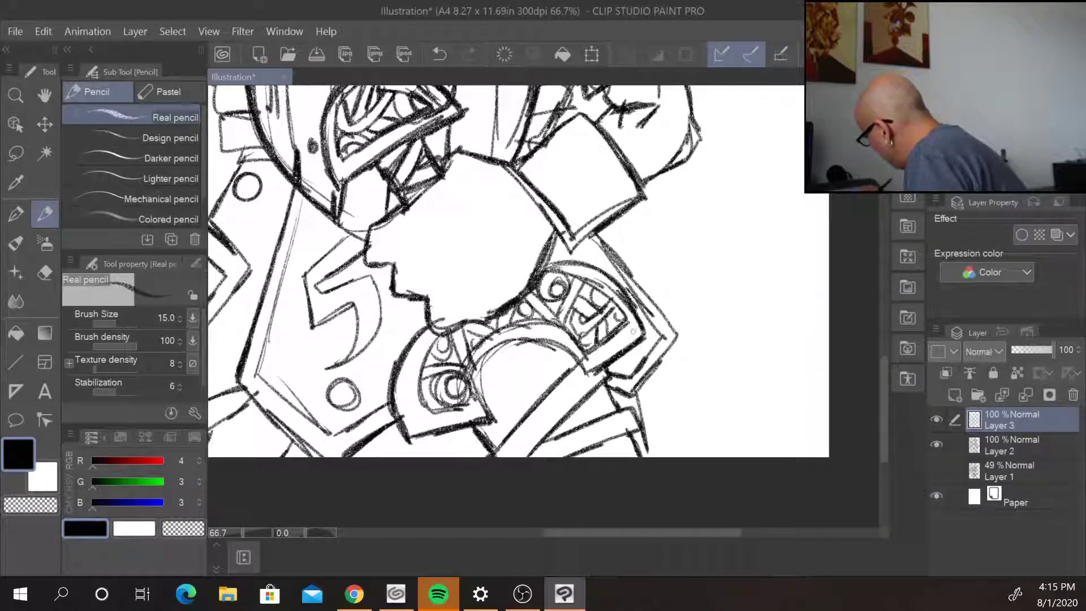
mouse_move(548, 261)
left_mouse_down()
mouse_move(559, 229)
mouse_move(579, 238)
mouse_move(646, 194)
left_mouse_up()
left_click_drag(597, 256, 615, 234)
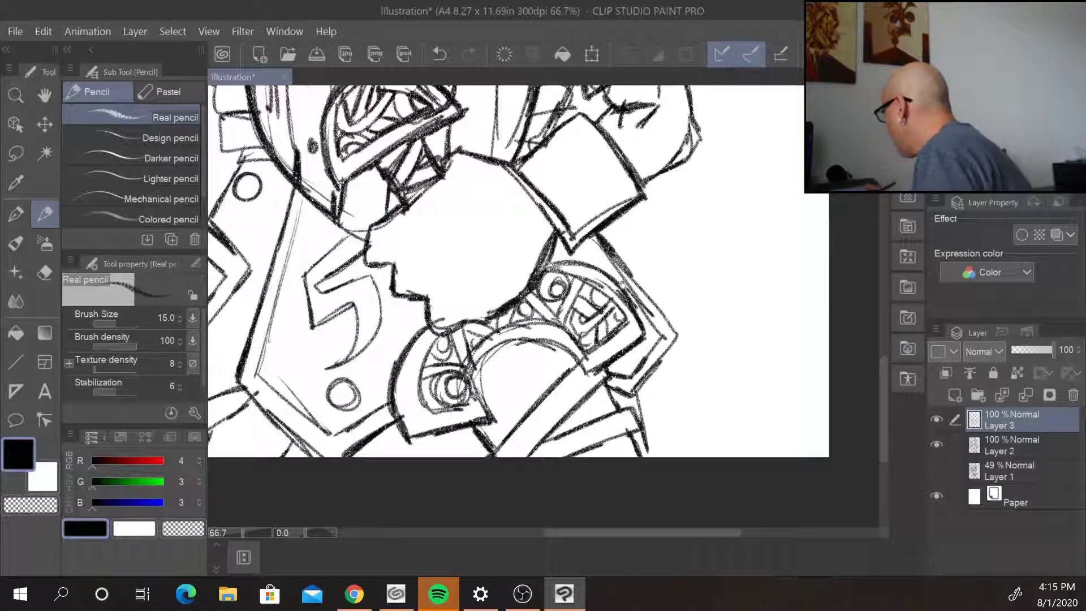
- Thicken both long edges of the spear shaft from the drawing's lower edge up toward the cuff
left_click_drag(623, 283, 869, 367)
mouse_move(401, 305)
left_mouse_down()
mouse_move(435, 300)
mouse_move(440, 377)
left_mouse_up()
left_click_drag(440, 294, 442, 440)
left_click_drag(440, 386, 440, 460)
left_click_drag(490, 275, 492, 386)
left_click_drag(490, 307, 489, 458)
left_click_drag(565, 226, 560, 464)
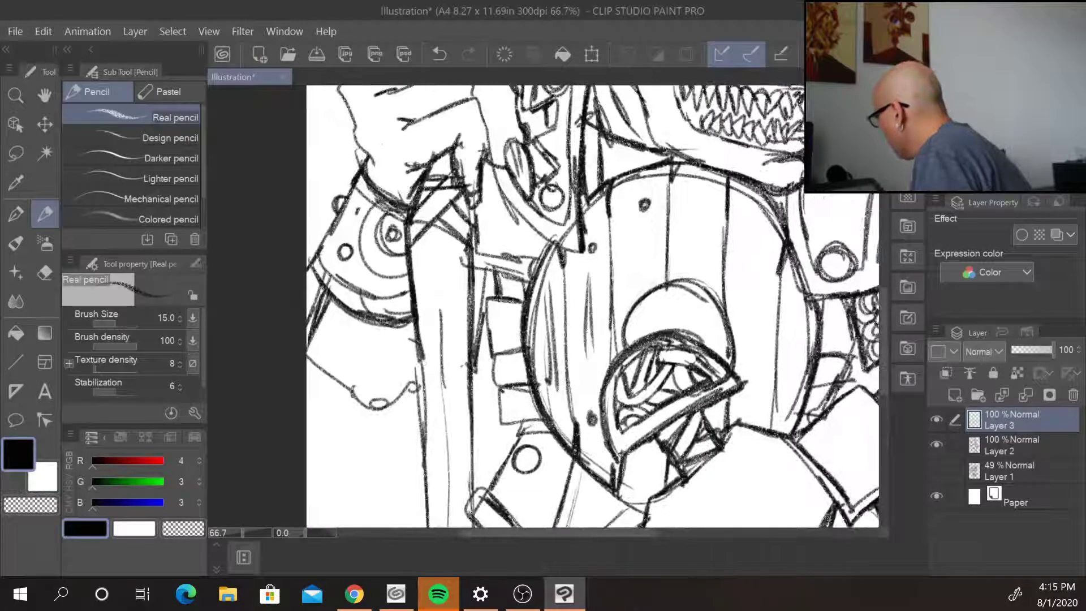
left_click_drag(420, 335, 424, 459)
left_click_drag(424, 356, 425, 490)
left_click_drag(468, 366, 468, 434)
- Thicken the top of the fist, the spearhead's base and its edge along the helmet side up to the point
mouse_move(560, 241)
left_mouse_down()
mouse_move(560, 353)
mouse_move(607, 481)
left_mouse_up()
mouse_move(419, 439)
left_mouse_down()
mouse_move(499, 410)
mouse_move(453, 422)
left_mouse_up()
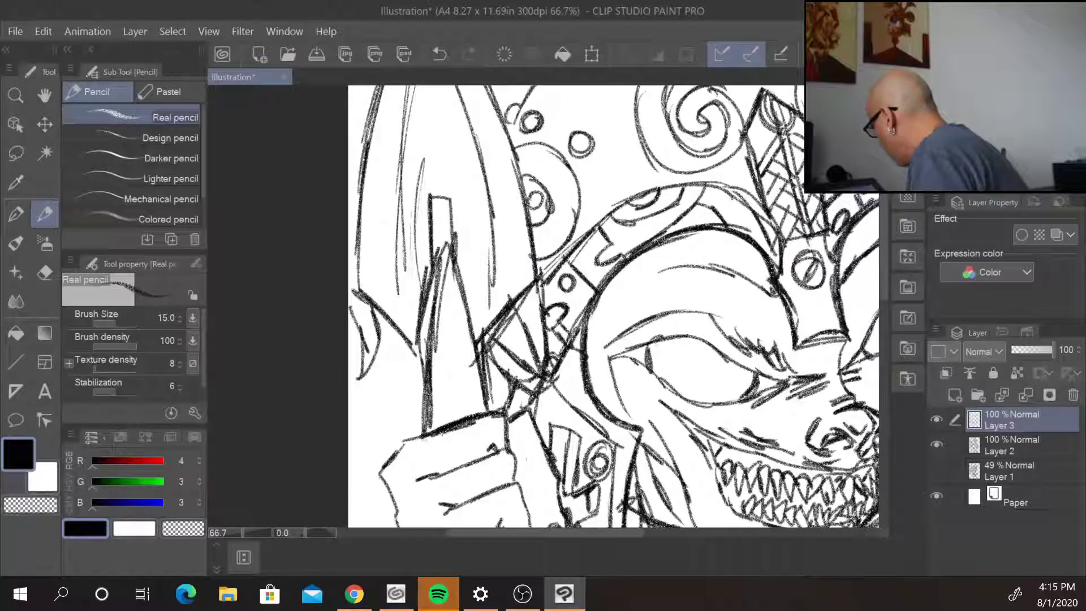
left_click_drag(390, 316, 431, 382)
left_click_drag(487, 340, 528, 282)
left_click_drag(609, 302, 603, 402)
left_click_drag(502, 255, 535, 387)
left_click_drag(433, 99, 493, 221)
left_click_drag(461, 149, 518, 275)
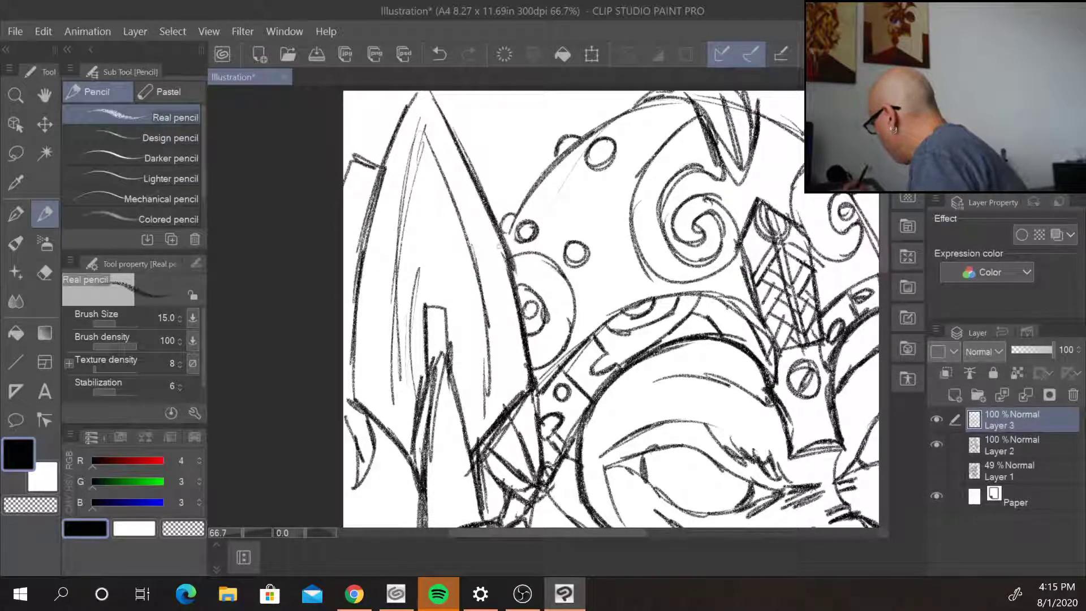
- Thicken the spearhead's outer edge and add small battle nicks along both sides of the blade
left_click_drag(391, 144, 366, 226)
left_click_drag(374, 189, 368, 234)
mouse_move(389, 229)
left_mouse_down()
mouse_move(359, 247)
mouse_move(364, 238)
left_mouse_up()
mouse_move(387, 229)
left_mouse_down()
mouse_move(359, 246)
mouse_move(356, 324)
left_mouse_up()
left_click_drag(360, 274, 352, 427)
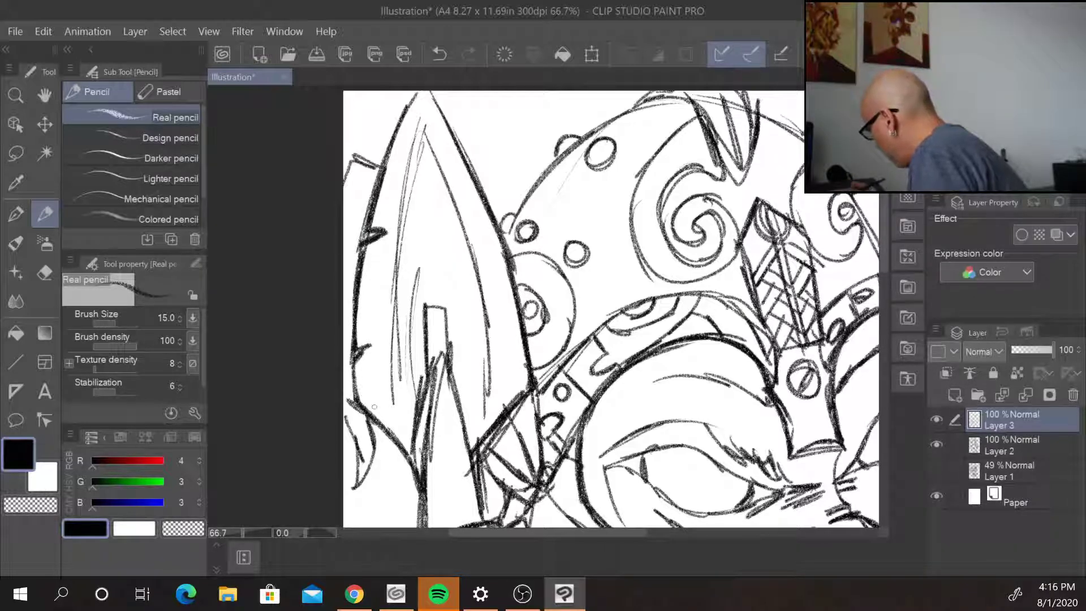
mouse_move(373, 415)
left_mouse_down()
mouse_move(410, 460)
mouse_move(377, 444)
mouse_move(361, 480)
left_mouse_up()
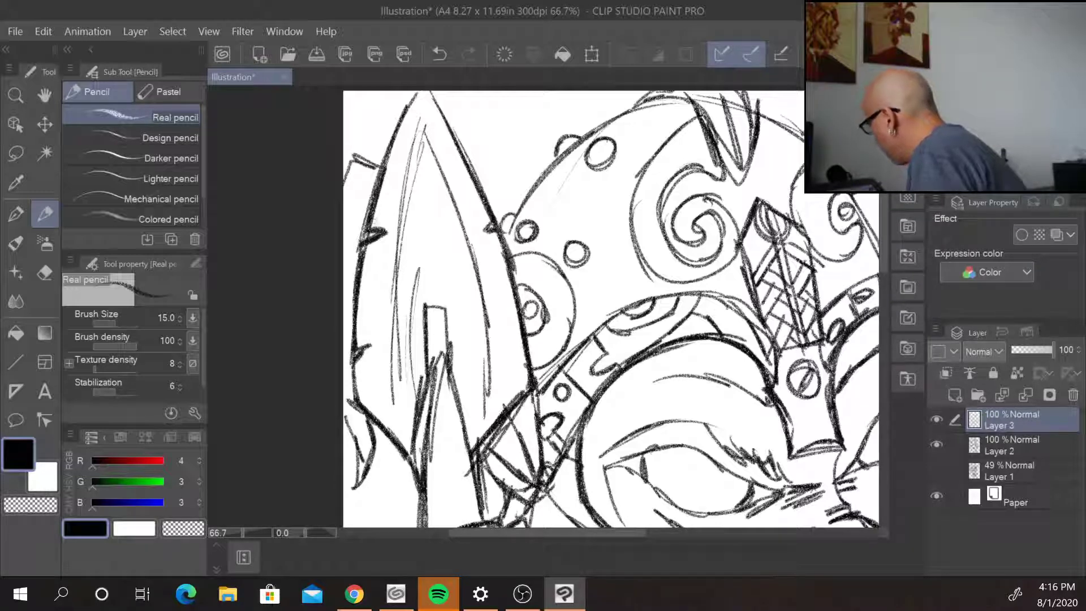
left_click_drag(364, 170, 394, 158)
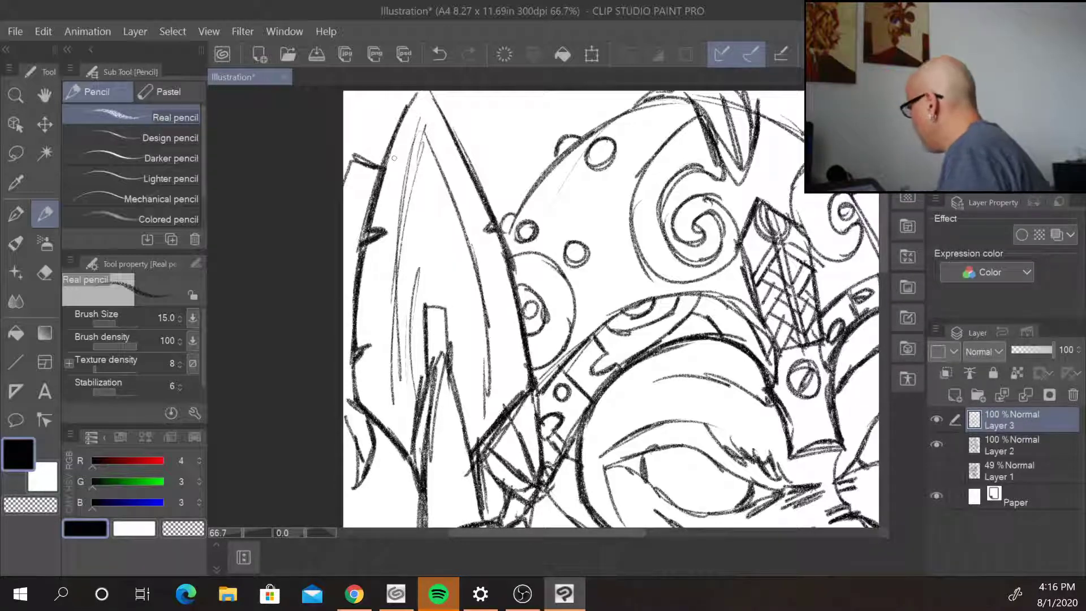
- Thicken the helmet's outer contour beside the spearhead and the edges of the helmet's rim band and strap behind the blade
mouse_move(505, 243)
left_mouse_down()
mouse_move(528, 195)
mouse_move(516, 216)
left_mouse_up()
left_click_drag(517, 216, 610, 115)
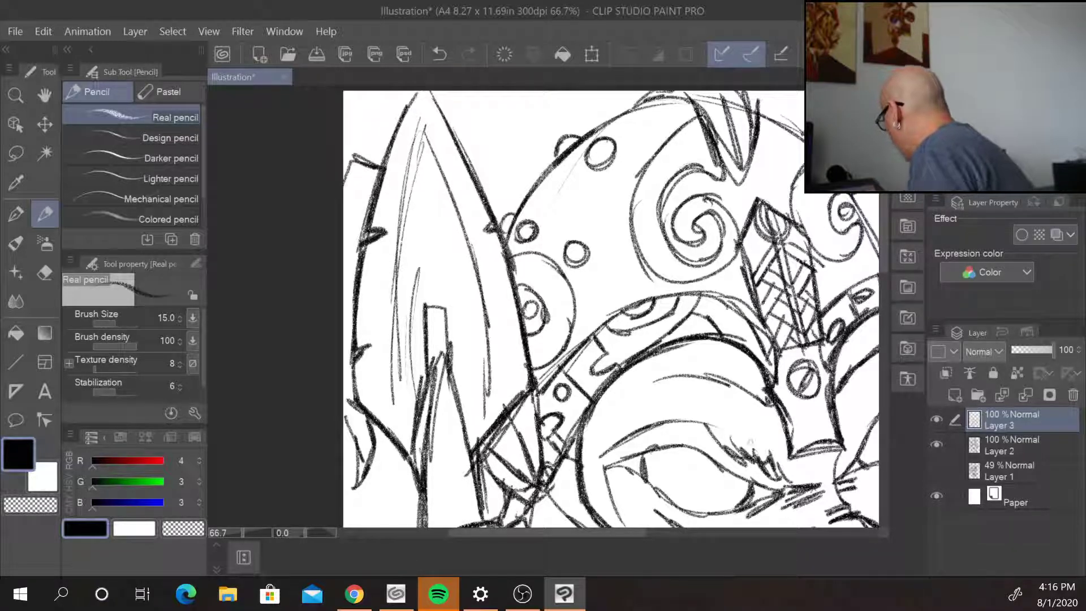
left_click_drag(531, 381, 539, 470)
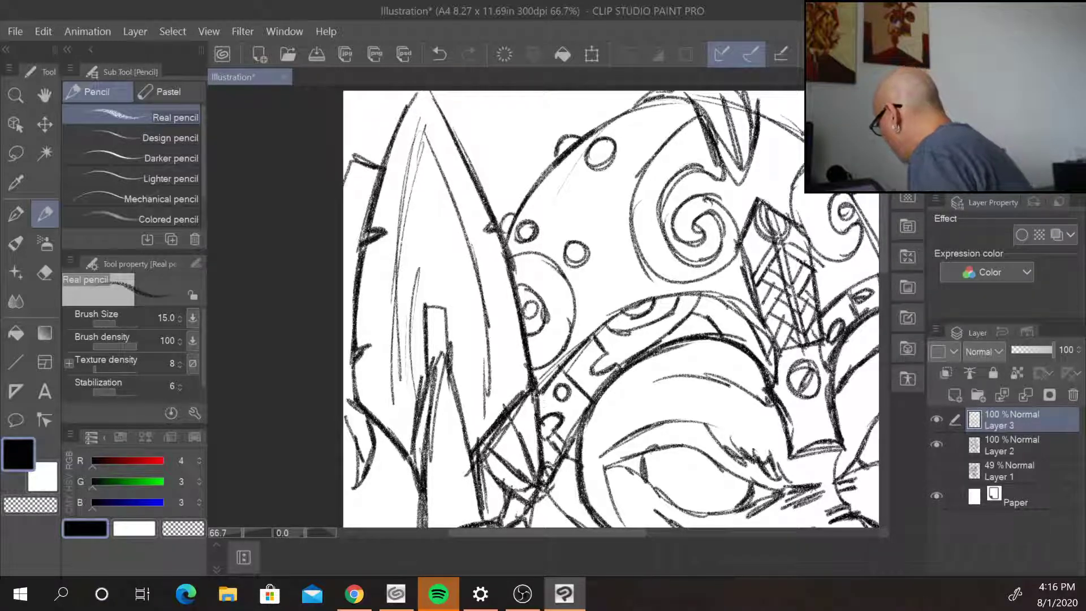
left_click_drag(519, 406, 479, 447)
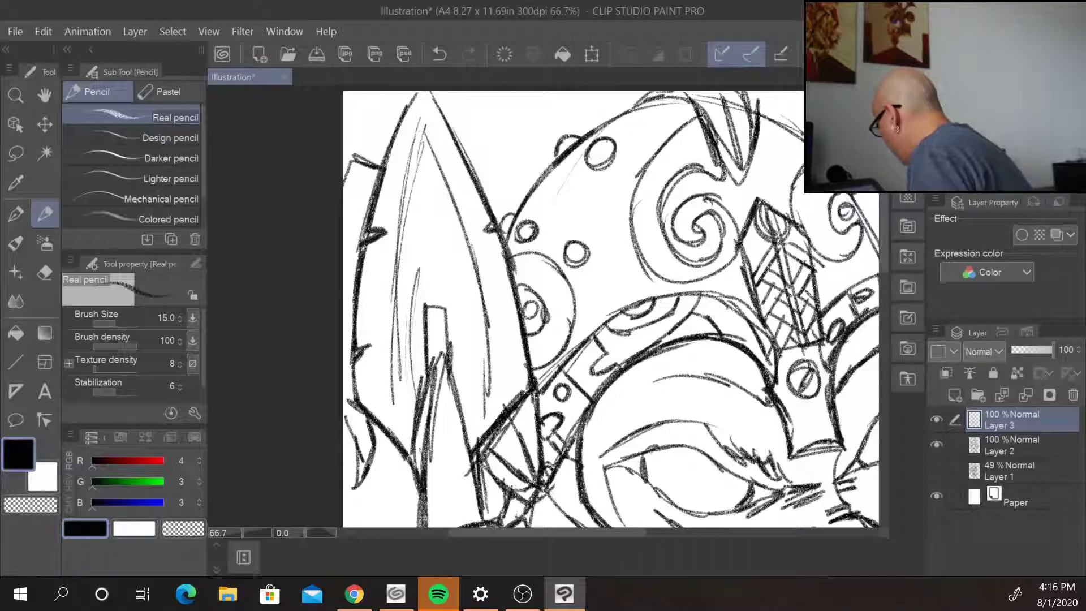
mouse_move(536, 415)
left_mouse_down()
mouse_move(535, 501)
mouse_move(587, 417)
left_mouse_up()
- Thicken the inner and lower edges of the ornamented cheek plate beside the fist, down to its bottom corner
left_click_drag(560, 503, 500, 203)
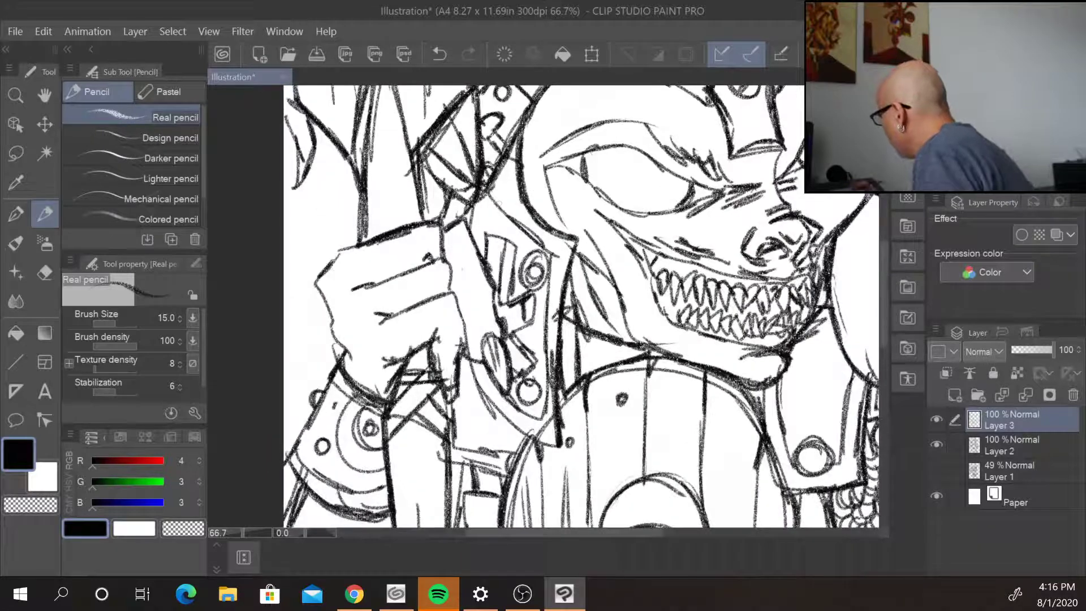
mouse_move(439, 231)
left_mouse_down()
mouse_move(458, 224)
mouse_move(483, 266)
mouse_move(509, 392)
left_mouse_up()
mouse_move(462, 348)
left_mouse_down()
mouse_move(484, 364)
mouse_move(481, 389)
mouse_move(511, 434)
left_mouse_up()
left_click_drag(482, 394, 541, 443)
left_click_drag(492, 408, 556, 445)
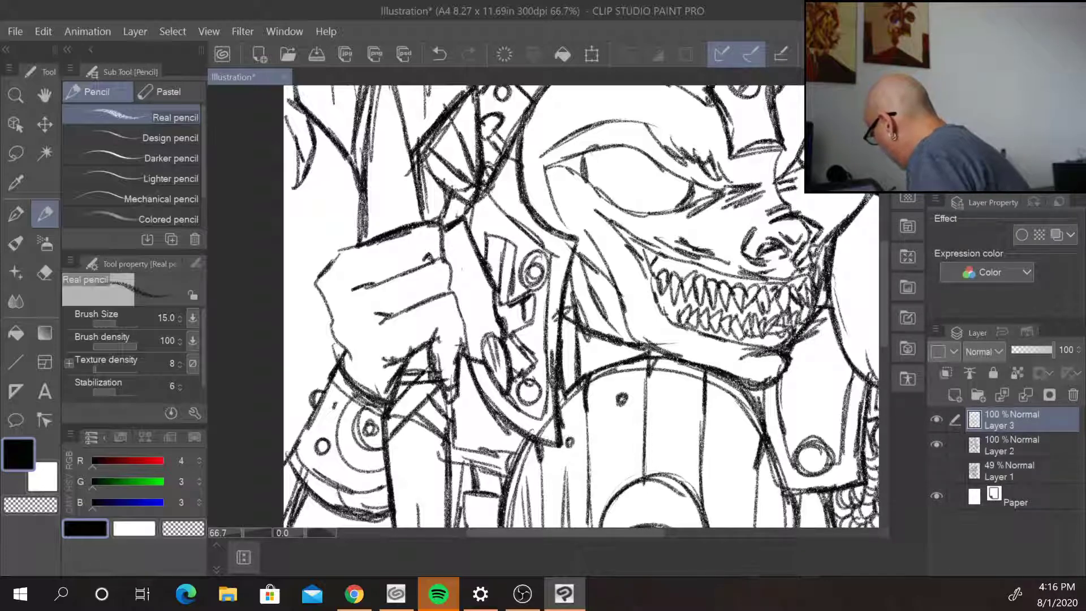
- Touch up short contours on the waist armour and along the fingers of the hand holding the spear
mouse_move(854, 473)
left_mouse_down()
mouse_move(605, 536)
mouse_move(733, 477)
mouse_move(627, 361)
mouse_move(643, 391)
left_mouse_up()
scroll(733, 477, "down", 3)
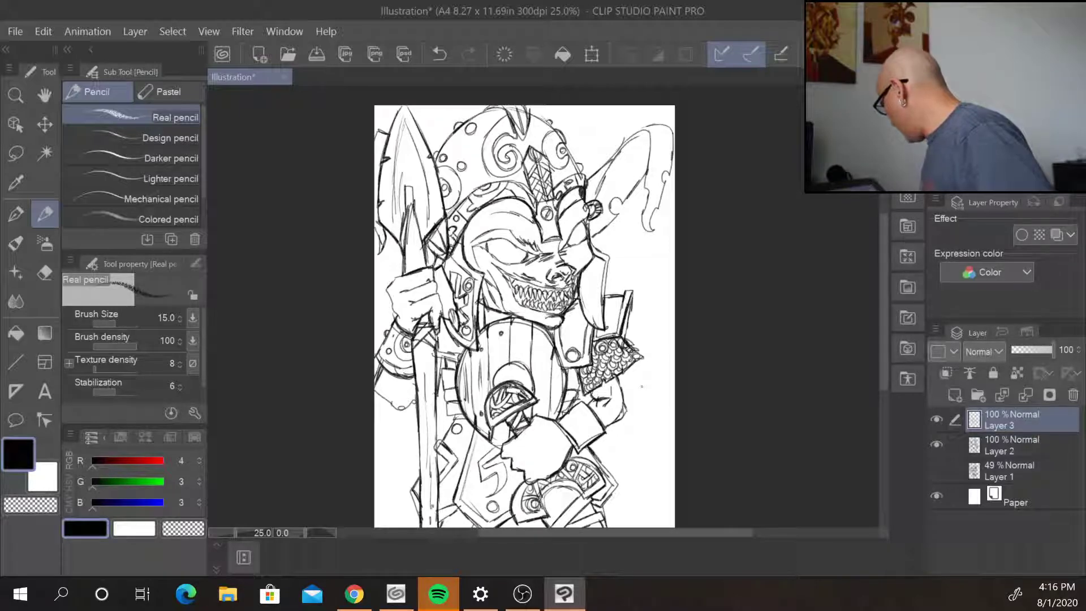
mouse_move(544, 509)
left_mouse_down()
mouse_move(566, 485)
mouse_move(586, 494)
mouse_move(547, 514)
mouse_move(577, 501)
left_mouse_up()
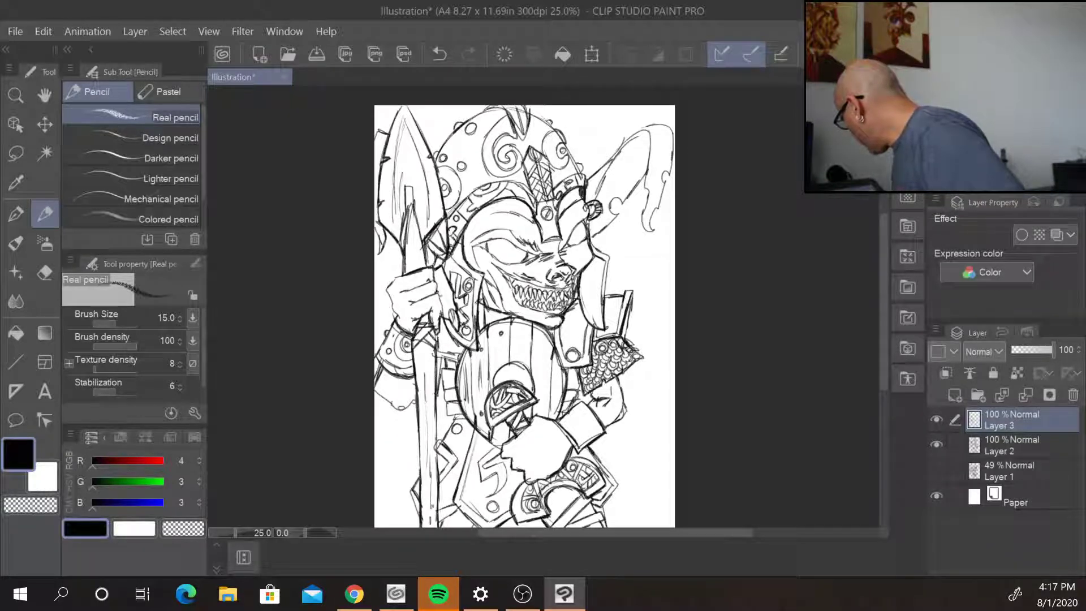
left_click_drag(437, 292, 441, 305)
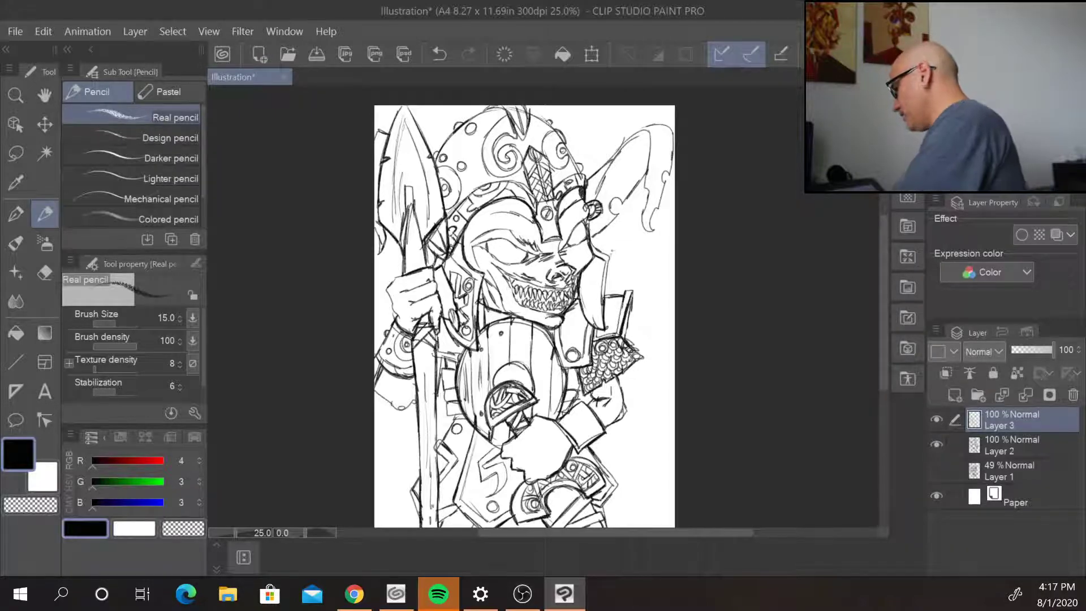
- Touch up the corners of both eyes and sample pure black from the linework as the drawing colour
scroll(614, 250, "up", 3)
mouse_move(496, 219)
left_mouse_down()
mouse_move(469, 250)
mouse_move(522, 228)
left_mouse_up()
mouse_move(383, 254)
left_mouse_down()
mouse_move(419, 264)
mouse_move(390, 285)
left_mouse_up()
mouse_move(238, 236)
left_mouse_down()
mouse_move(293, 220)
mouse_move(272, 232)
mouse_move(262, 199)
mouse_move(258, 208)
left_mouse_up()
right_click(253, 212)
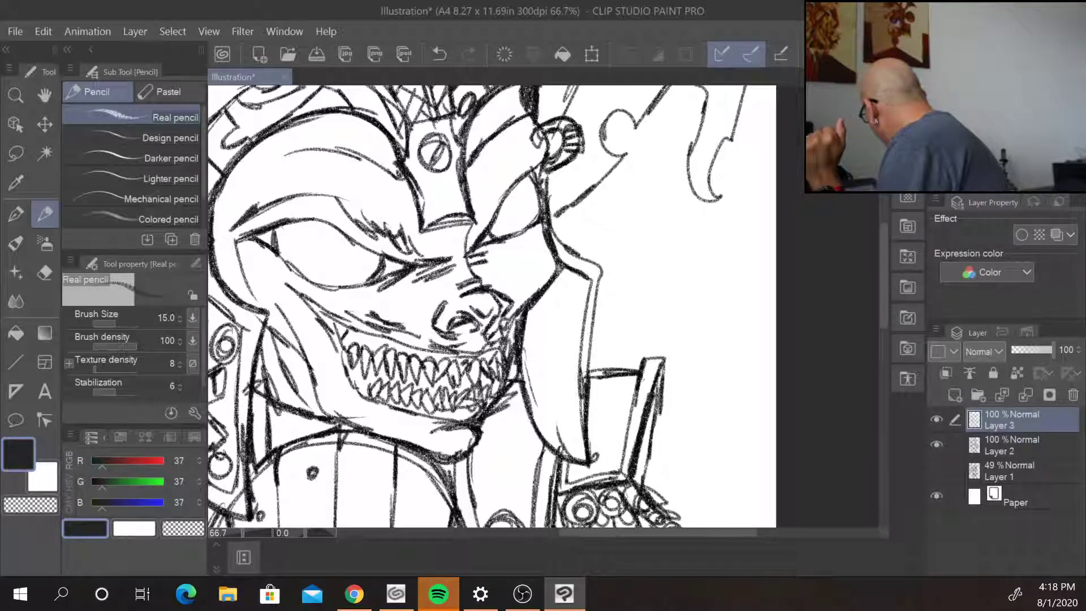
right_click(252, 215)
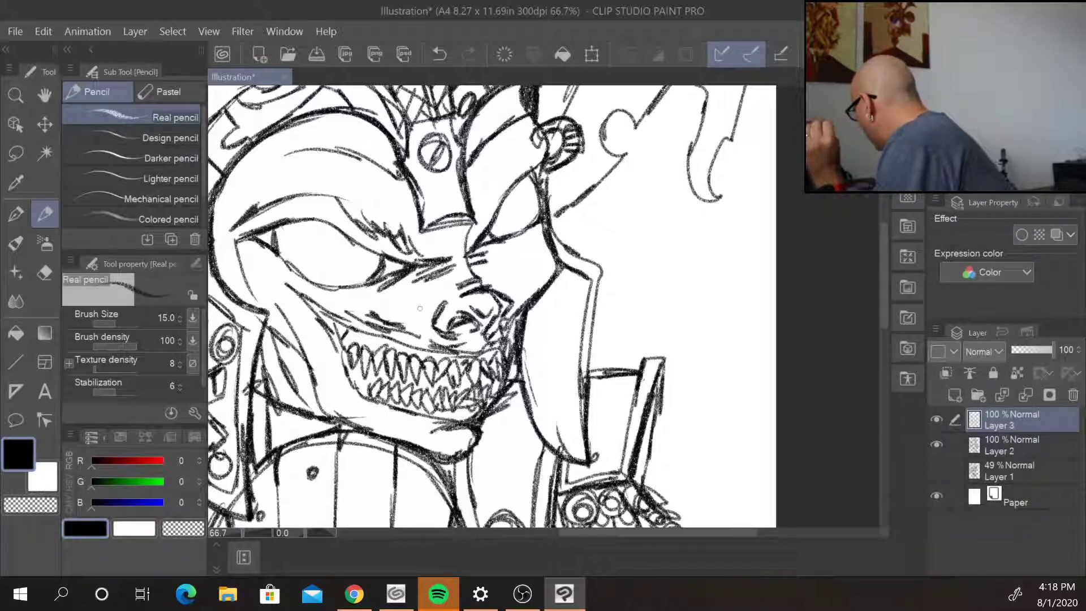
- Darken the brow creases on both sides of the helmet's nose guard with short tapered strokes
mouse_move(465, 141)
left_mouse_down()
mouse_move(466, 164)
mouse_move(474, 151)
left_mouse_up()
left_click_drag(466, 165, 474, 155)
mouse_move(401, 163)
left_mouse_down()
mouse_move(389, 176)
mouse_move(397, 170)
mouse_move(345, 152)
left_mouse_up()
left_click_drag(470, 160, 505, 137)
mouse_move(358, 156)
left_mouse_down()
mouse_move(328, 168)
mouse_move(353, 158)
left_mouse_up()
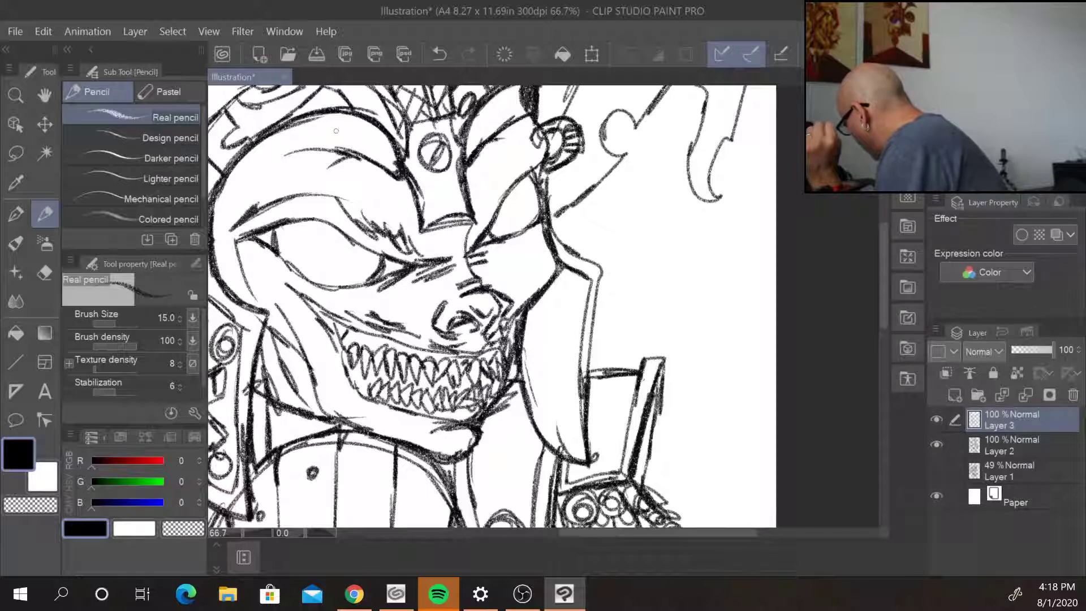
- Thicken the eyelid lines of both eyes and the wrinkles at the bridge of the nose
mouse_move(370, 207)
left_mouse_down()
mouse_move(340, 224)
mouse_move(409, 260)
left_mouse_up()
left_click_drag(295, 272, 345, 289)
left_click_drag(496, 242, 533, 220)
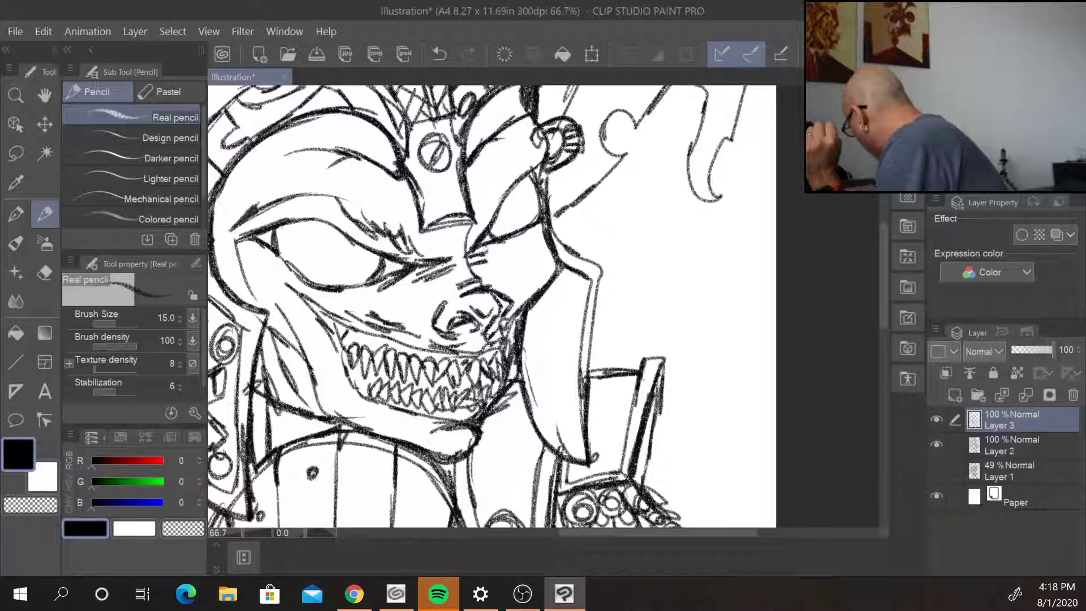
left_click_drag(474, 235, 469, 280)
left_click_drag(498, 284, 491, 289)
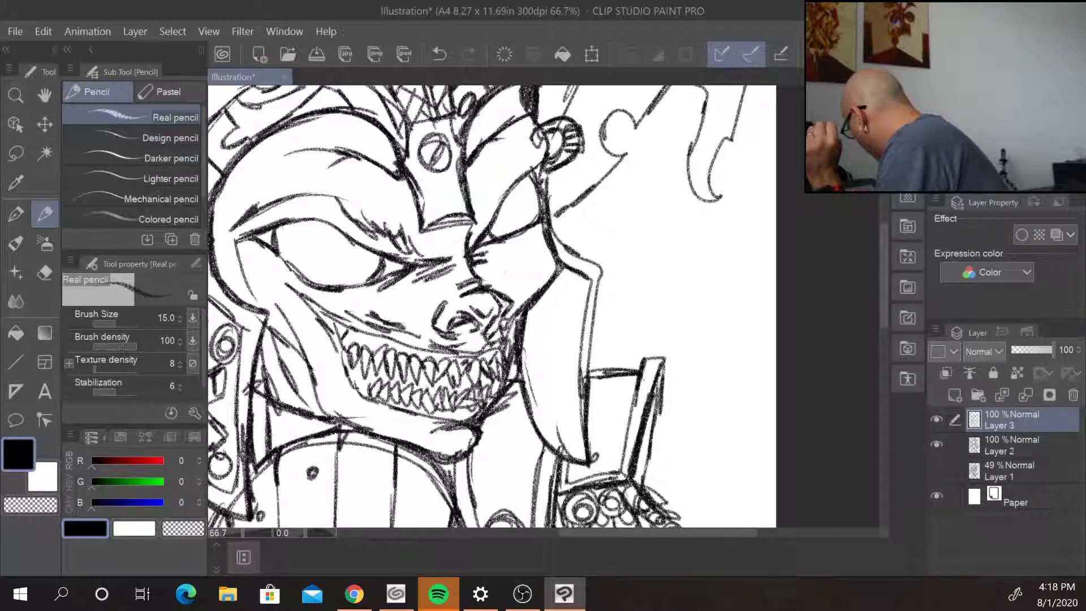
- Darken the gaps between the teeth, thicken the mouth outline and lower lip, and strengthen the crease beside the jaw
mouse_move(493, 294)
left_mouse_down()
mouse_move(500, 314)
mouse_move(509, 304)
mouse_move(469, 348)
mouse_move(390, 354)
mouse_move(497, 345)
mouse_move(461, 354)
mouse_move(395, 342)
mouse_move(378, 375)
mouse_move(396, 389)
mouse_move(444, 383)
mouse_move(444, 397)
mouse_move(504, 382)
left_mouse_up()
mouse_move(373, 364)
left_mouse_down()
mouse_move(366, 390)
mouse_move(343, 382)
mouse_move(355, 382)
left_mouse_up()
mouse_move(350, 376)
left_mouse_down()
mouse_move(379, 406)
mouse_move(476, 435)
left_mouse_up()
mouse_move(307, 346)
left_mouse_down()
mouse_move(297, 384)
mouse_move(286, 363)
mouse_move(286, 392)
mouse_move(292, 376)
left_mouse_up()
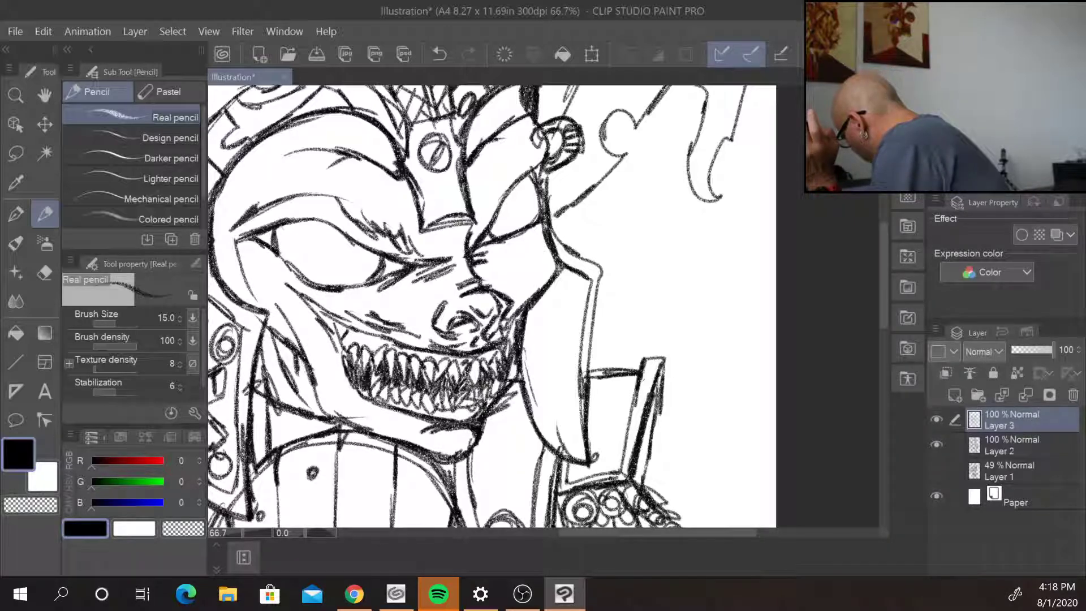
- Add shading strokes to the neck behind the jaw and short wrinkles around both eyes and cheeks
left_click_drag(269, 334, 260, 384)
left_click_drag(234, 253, 226, 285)
mouse_move(515, 237)
left_mouse_down()
mouse_move(541, 227)
mouse_move(510, 246)
mouse_move(526, 241)
left_mouse_up()
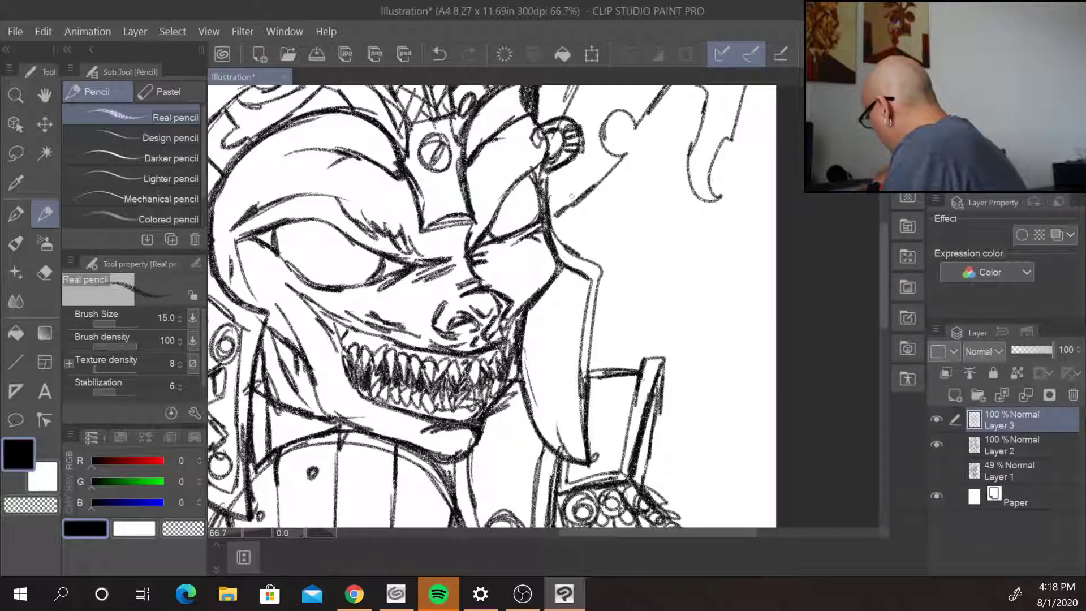
mouse_move(364, 292)
left_mouse_down()
mouse_move(379, 294)
mouse_move(341, 304)
left_mouse_up()
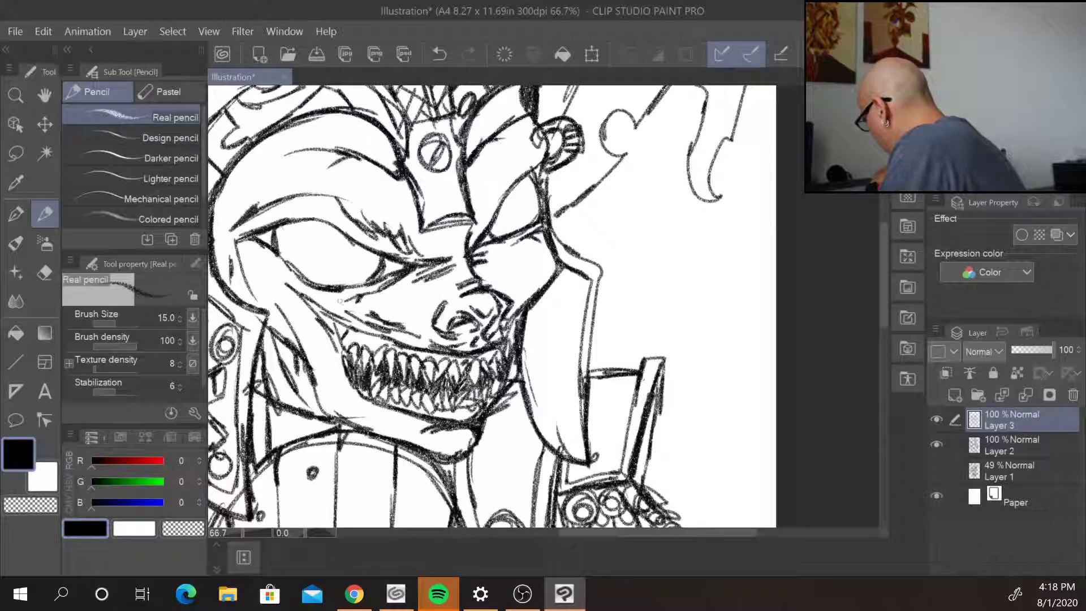
mouse_move(532, 240)
left_mouse_down()
mouse_move(515, 249)
mouse_move(539, 285)
left_mouse_up()
- Touch up short contours along the lower sides of the breastplate and the armour beside the scale mail
scroll(534, 359, "down", 3)
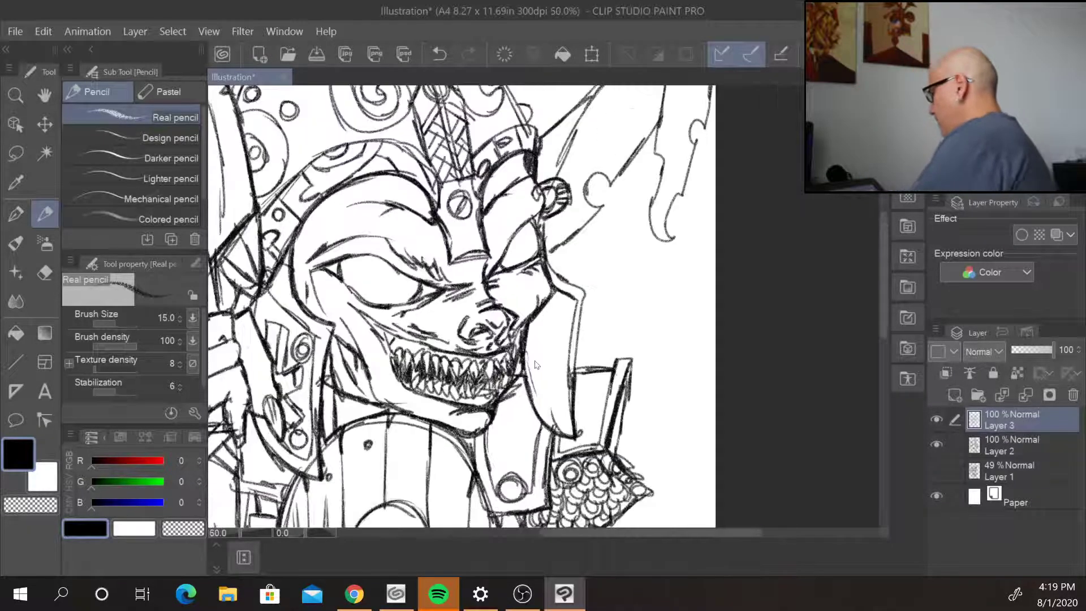
left_click_drag(643, 442, 603, 372)
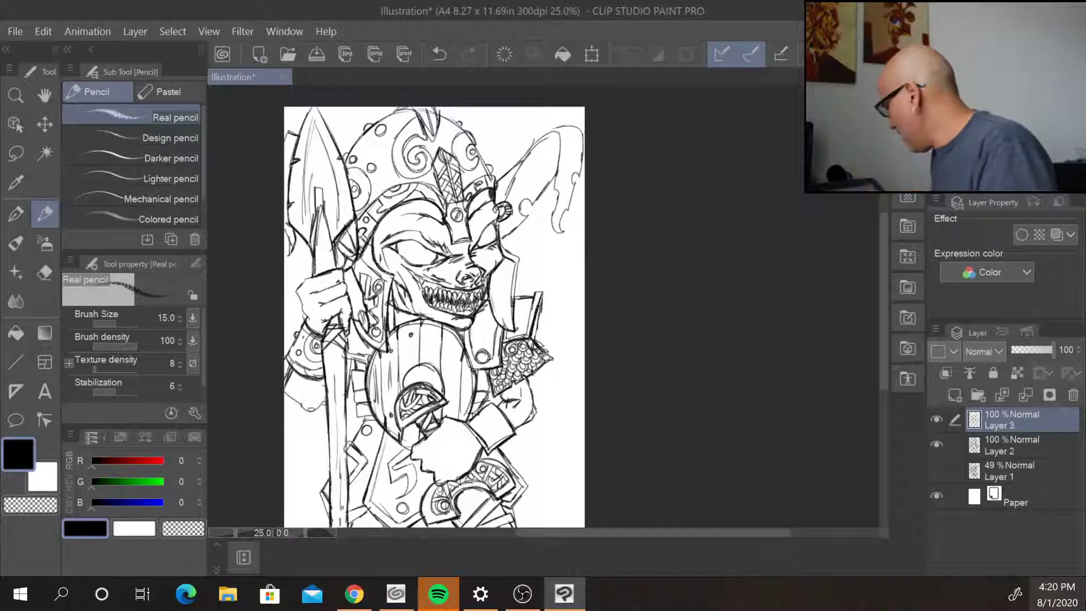
left_click_drag(357, 414, 377, 426)
left_click_drag(465, 410, 480, 417)
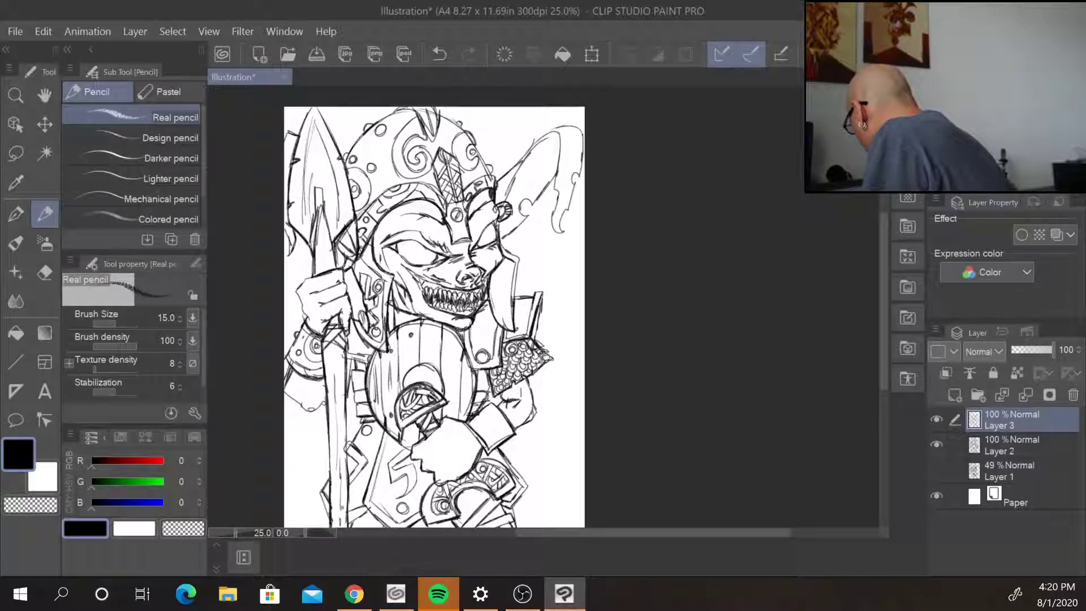
mouse_move(486, 372)
left_mouse_down()
mouse_move(494, 398)
mouse_move(512, 386)
left_mouse_up()
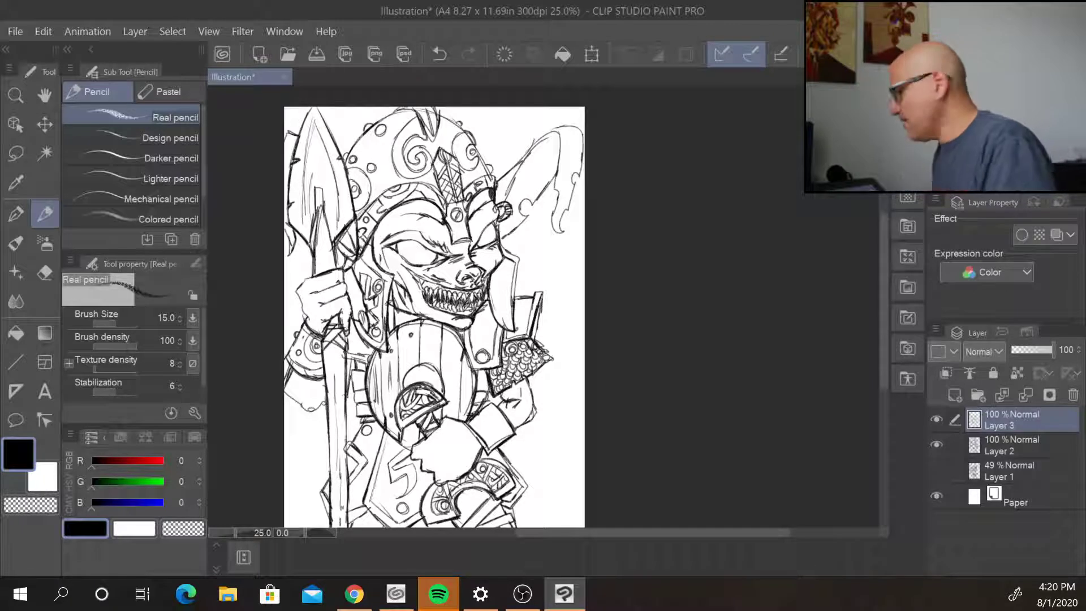
mouse_move(396, 593)
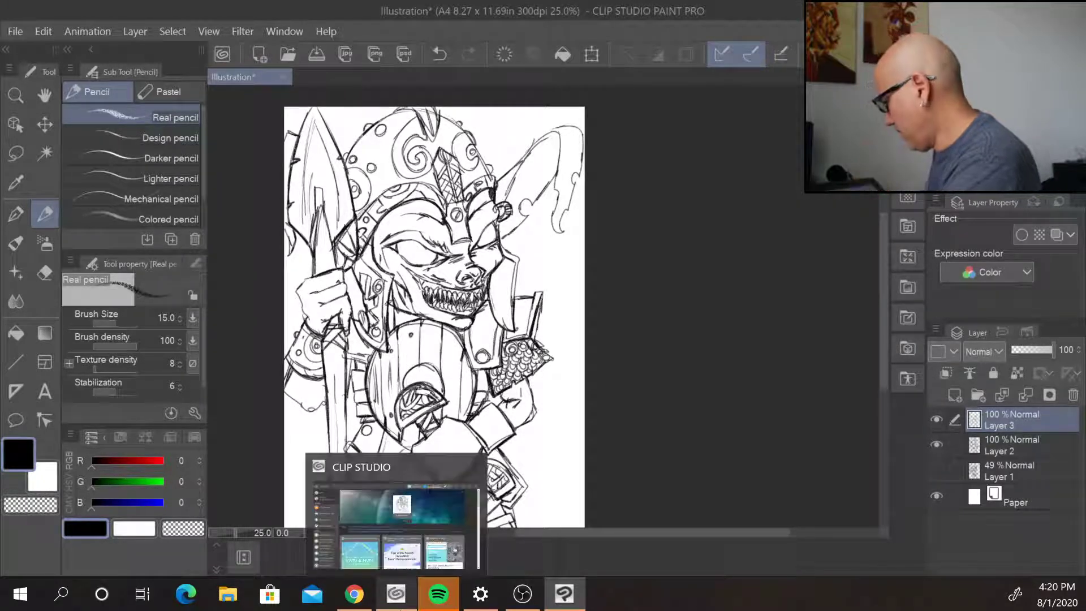